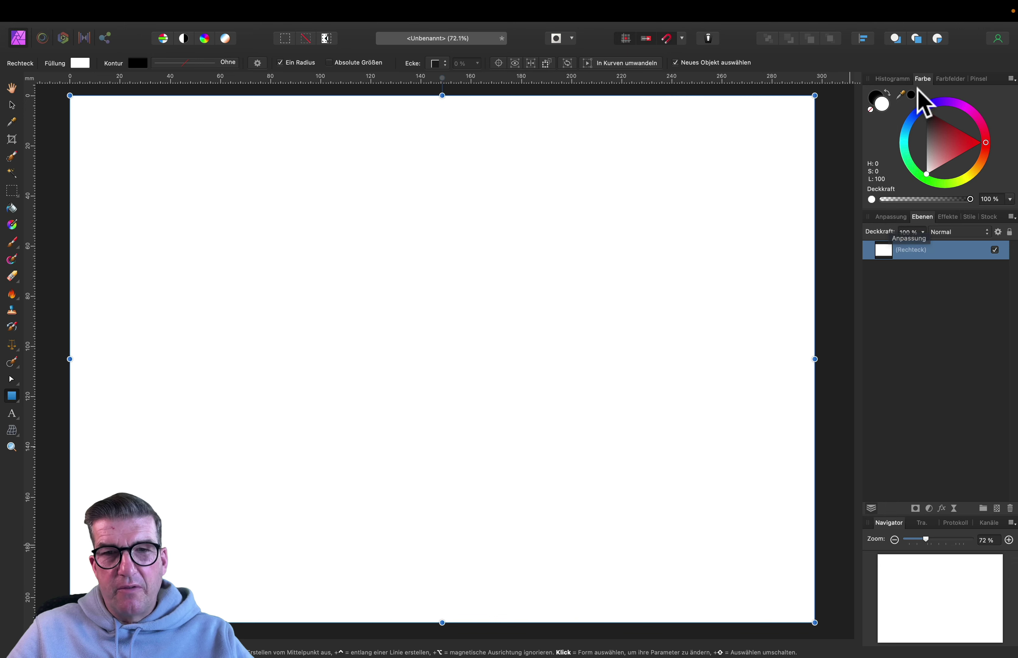
# Undock the Farbe, Farbfelder, Histogramm, Ebenen and Stock panels so they float over the document
pyautogui.moveTo(924, 79); pyautogui.dragTo(708, 188)
pyautogui.moveTo(924, 78); pyautogui.dragTo(533, 192)
pyautogui.moveTo(888, 79); pyautogui.dragTo(318, 249)
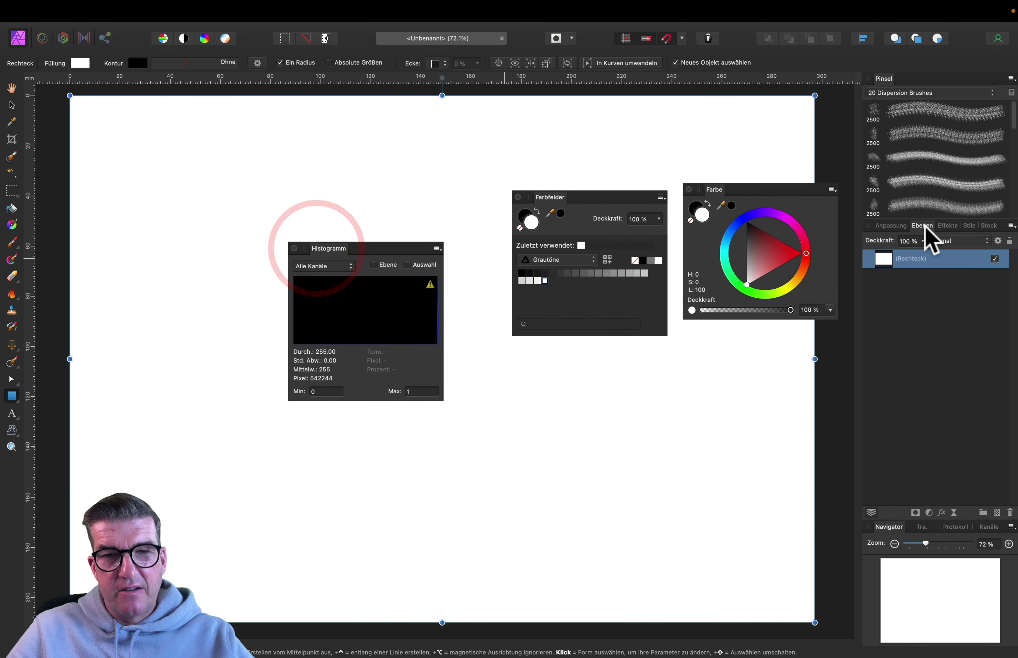
pyautogui.moveTo(924, 227); pyautogui.dragTo(569, 374)
pyautogui.moveTo(963, 226); pyautogui.dragTo(445, 376)
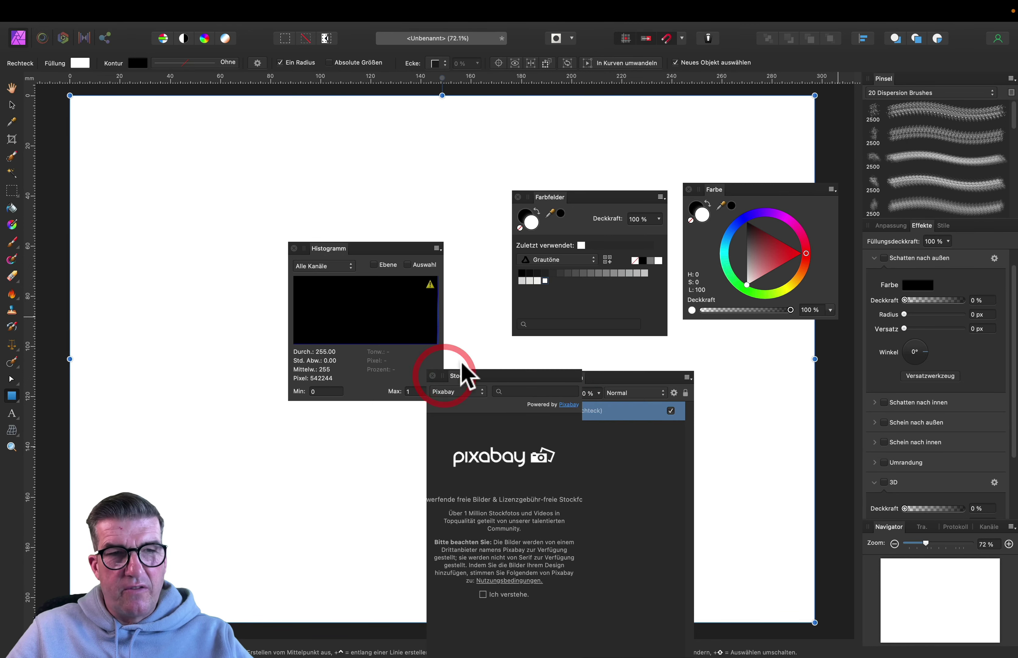
# Reset the studio panels to their default arrangement
pyautogui.click(428, 11)
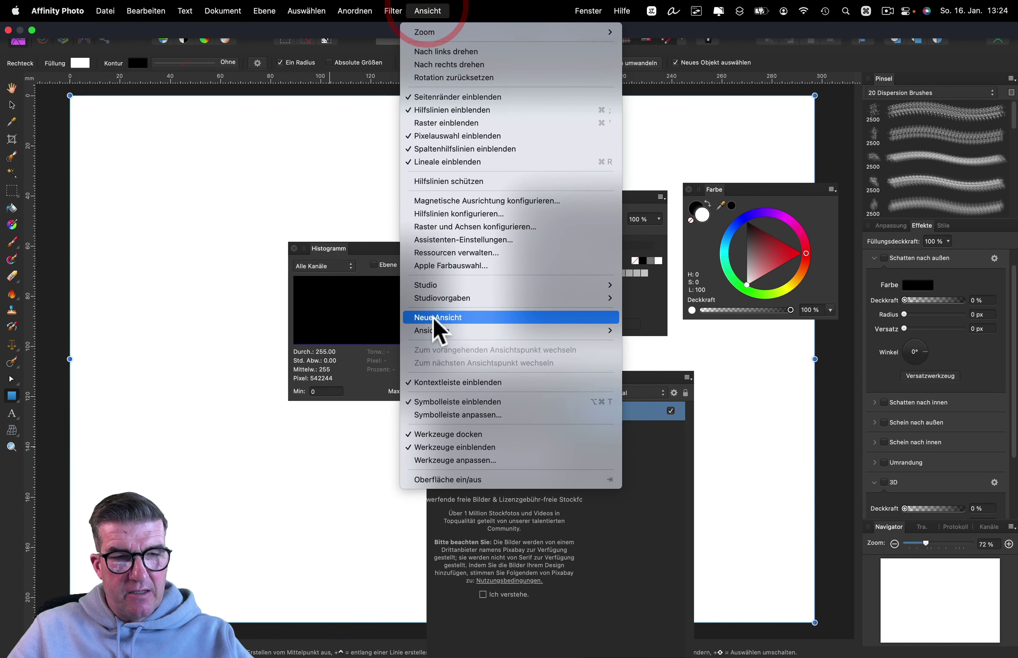
pyautogui.moveTo(460, 286)
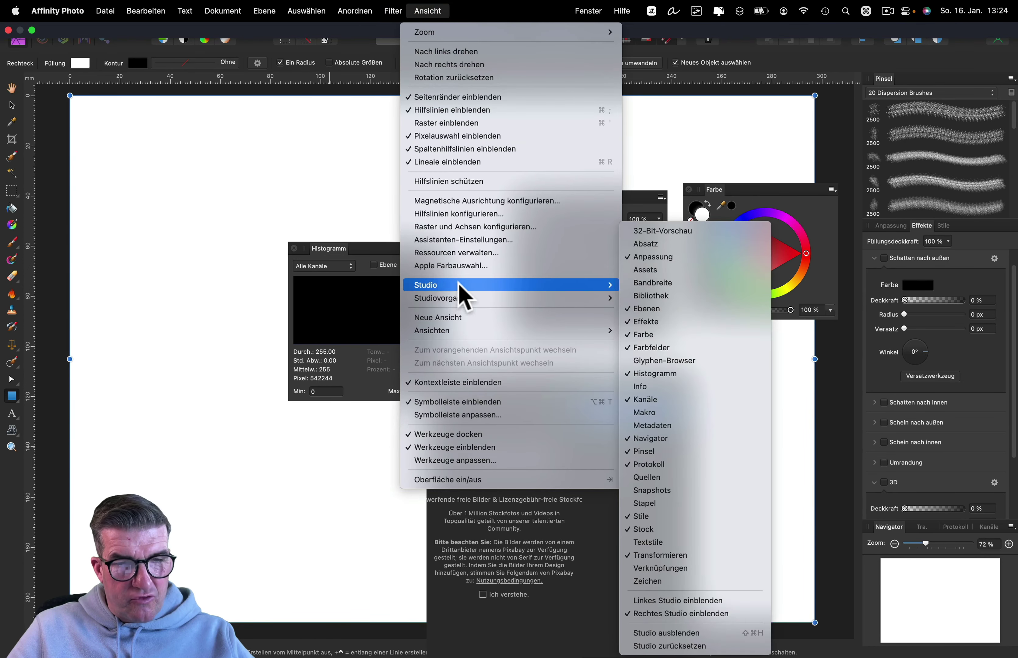
pyautogui.click(680, 646)
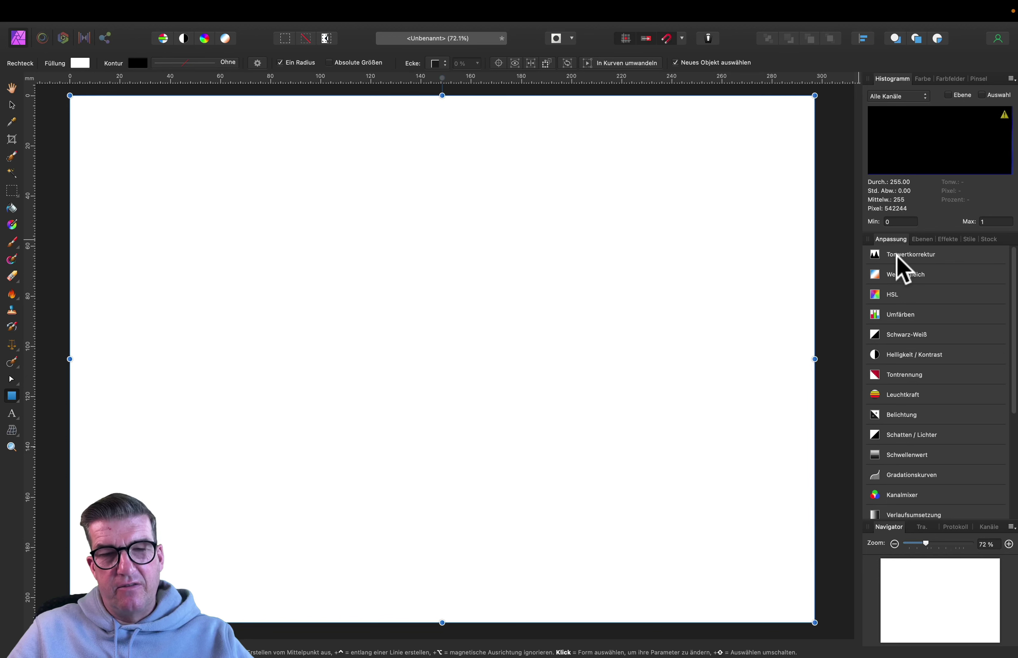
# Show the Ebenen and Farbe panels and set the page-sized rectangle's fill colour to black
pyautogui.click(922, 240)
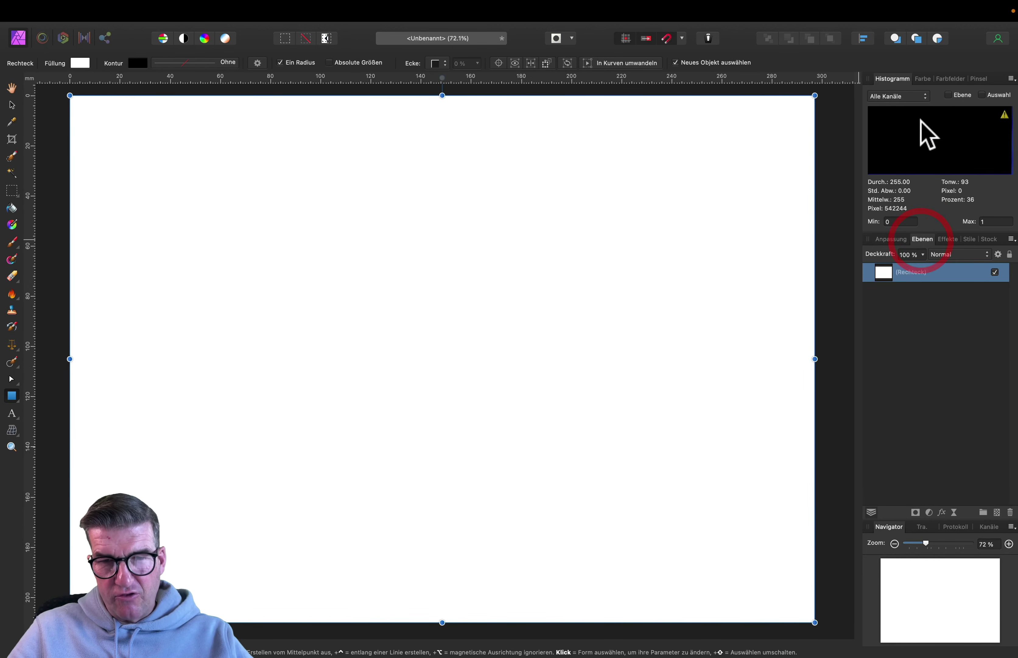
pyautogui.click(924, 79)
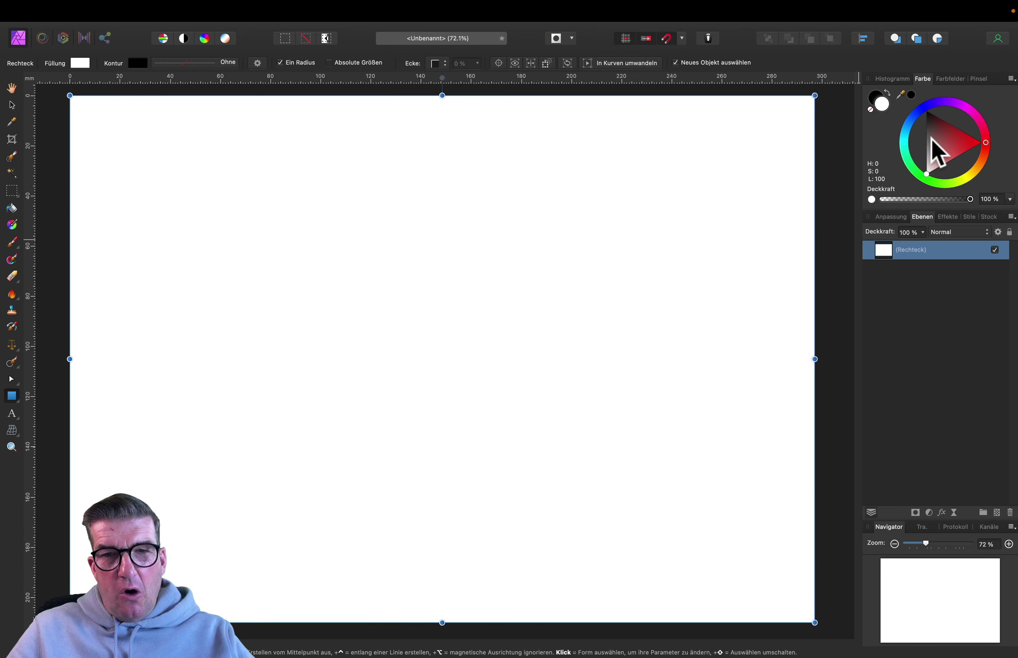
pyautogui.click(925, 109)
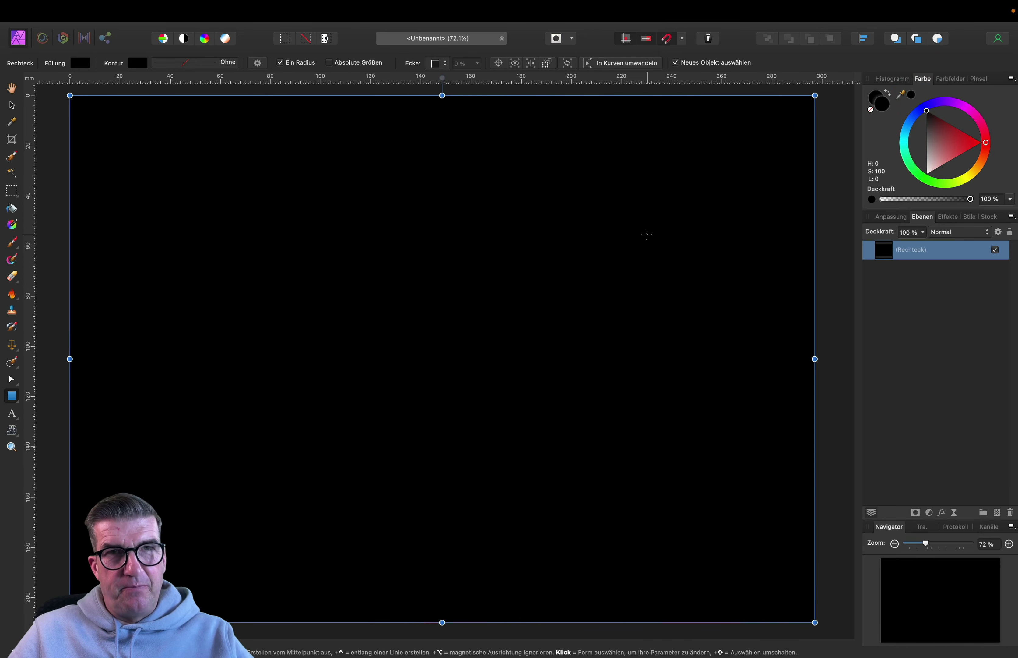
# Add the artistic text "Einladung" in white at about 46.9 pt and move it to the page's upper middle
pyautogui.click(11, 414)
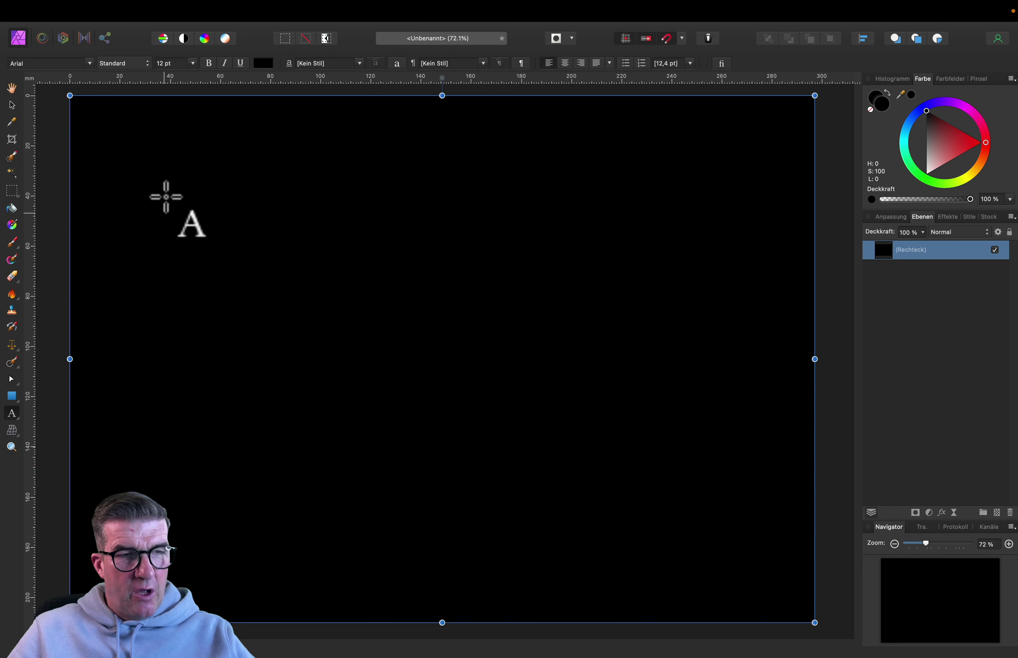
pyautogui.moveTo(129, 159); pyautogui.dragTo(157, 188)
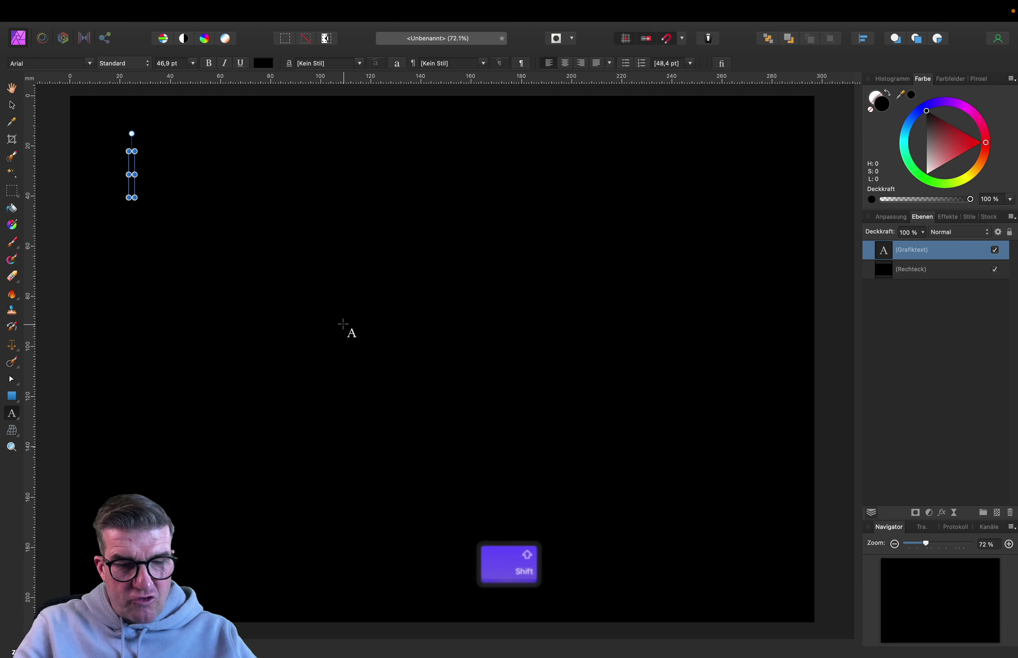
pyautogui.write('IANG')
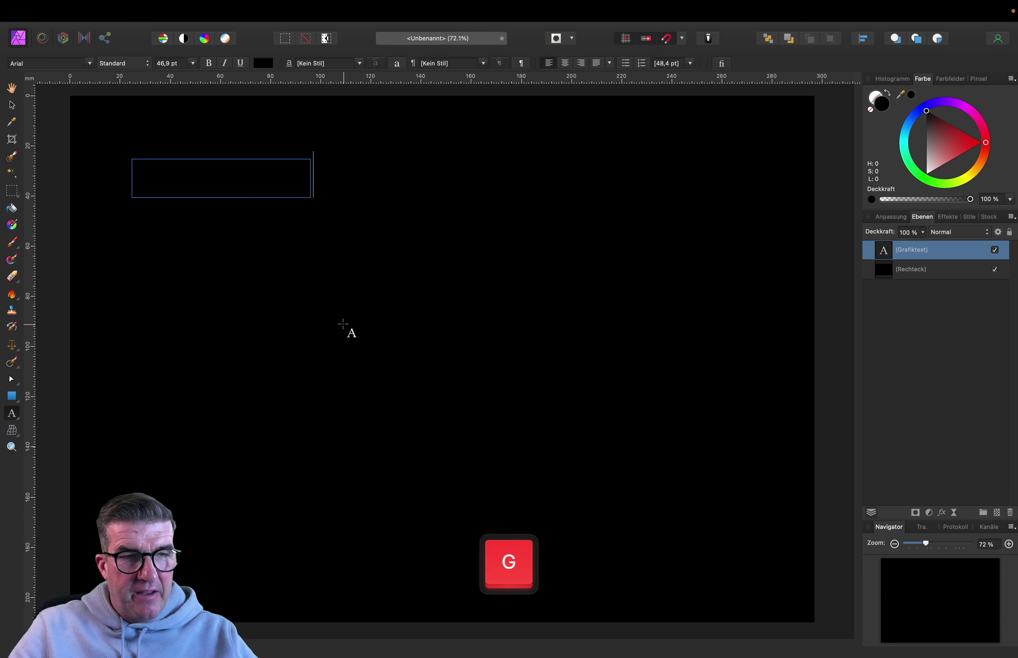
pyautogui.press('super+a')
pyautogui.click(926, 174)
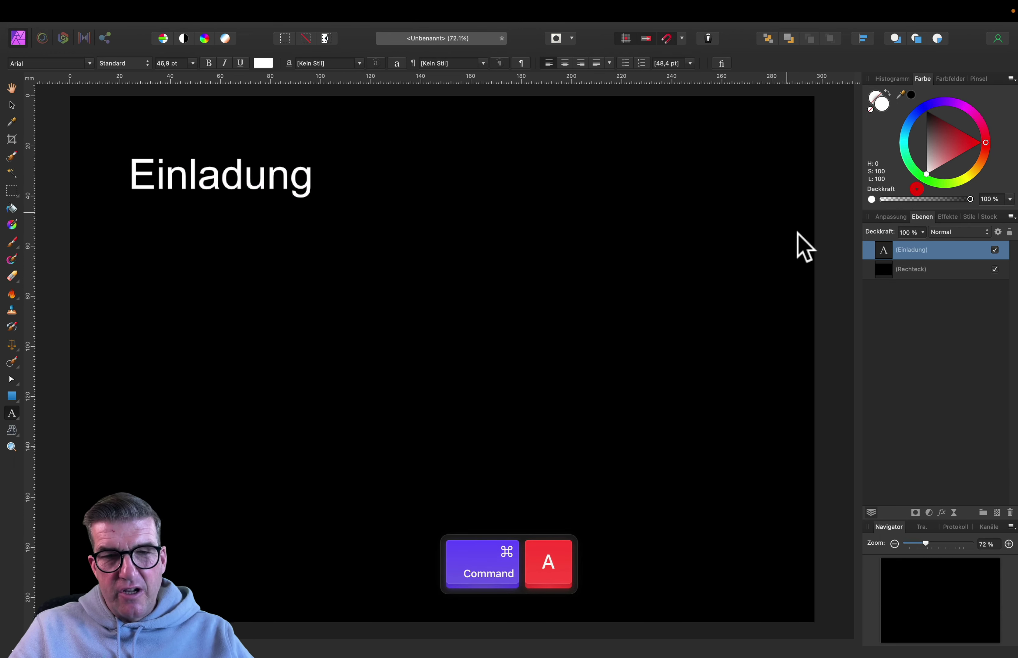
pyautogui.click(13, 105)
pyautogui.moveTo(198, 197); pyautogui.dragTo(348, 190)
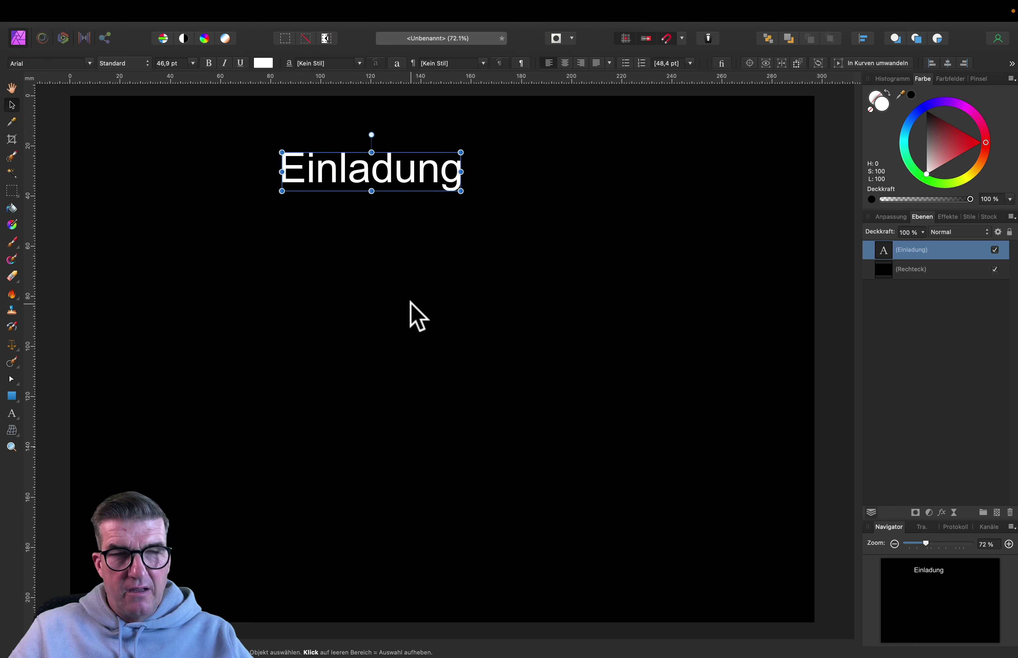
# Duplicate the "Einladung" text, place the copy directly below it and change its wording to "Monster"
pyautogui.press('super+j')
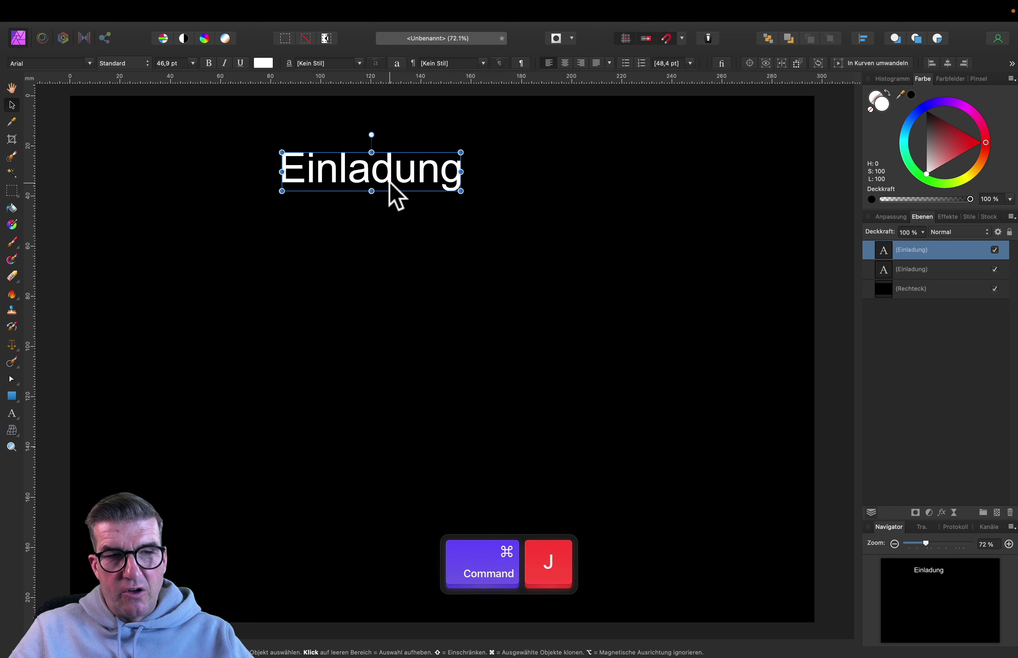
pyautogui.moveTo(389, 195); pyautogui.dragTo(388, 284)
pyautogui.click(431, 408)
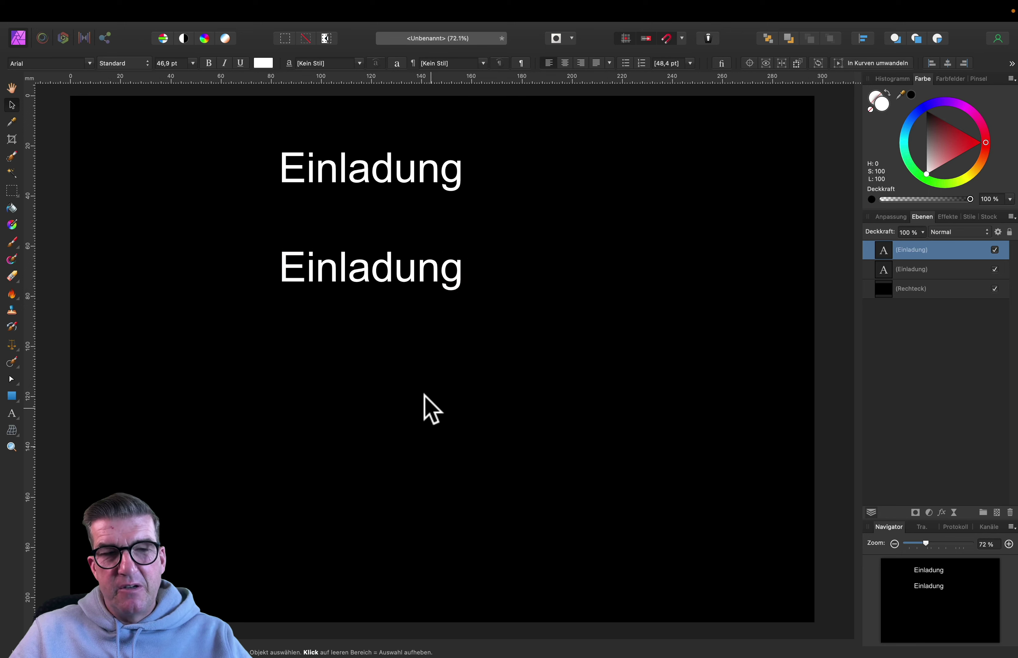
pyautogui.click(396, 269)
pyautogui.doubleClick(396, 270)
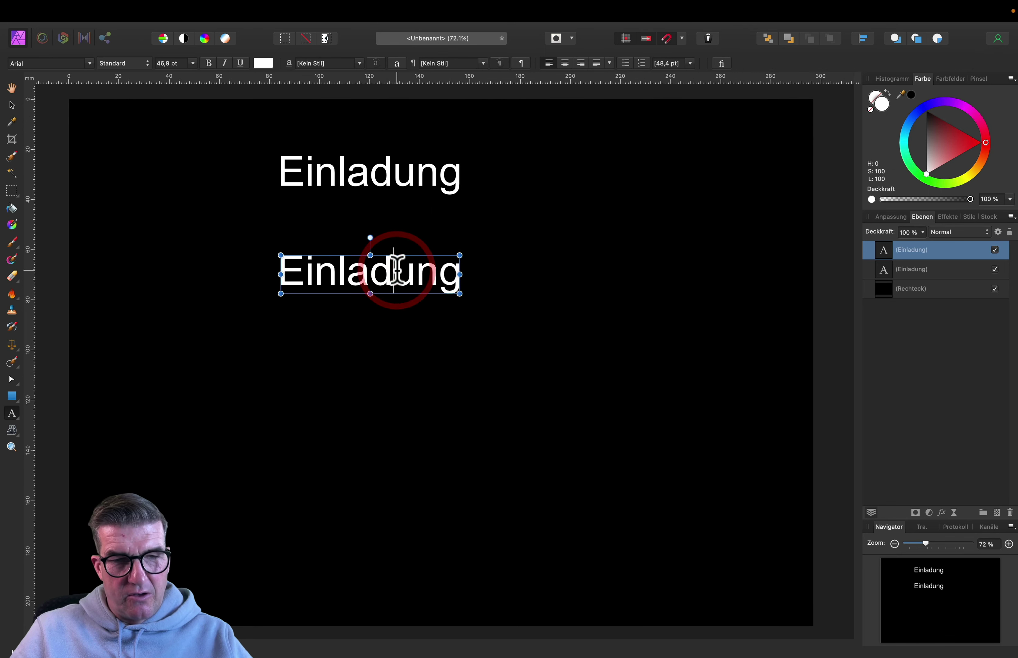
pyautogui.press('super+a')
pyautogui.write('Monste')
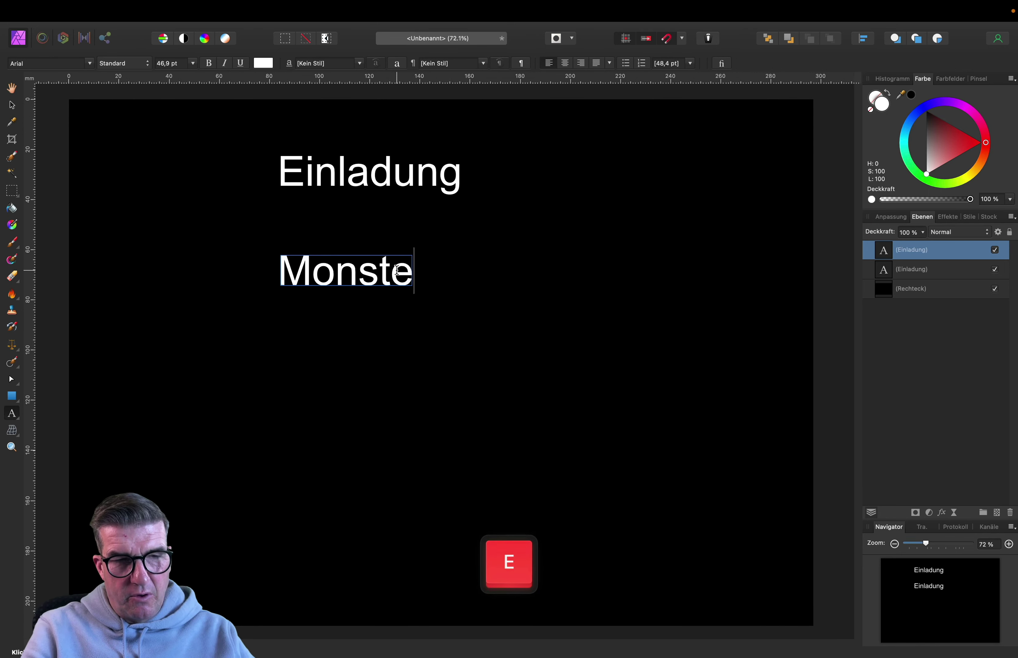
pyautogui.click(460, 312)
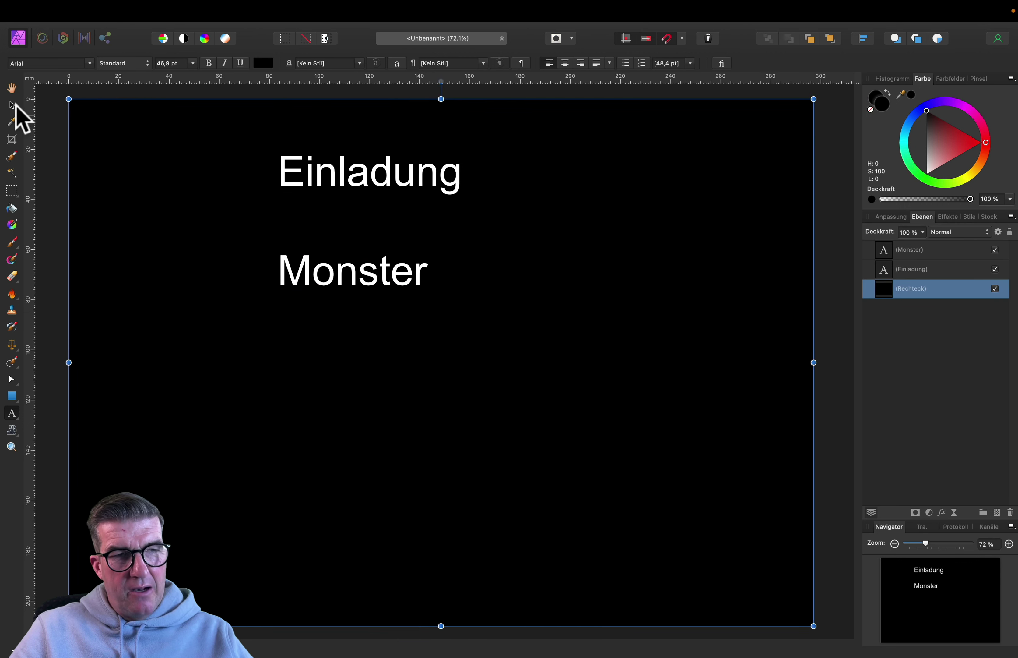
# Duplicate the "Monster" text, place the copy below and slightly to its left, and change its wording to "Party"
pyautogui.click(12, 105)
pyautogui.click(400, 273)
pyautogui.press('super+j')
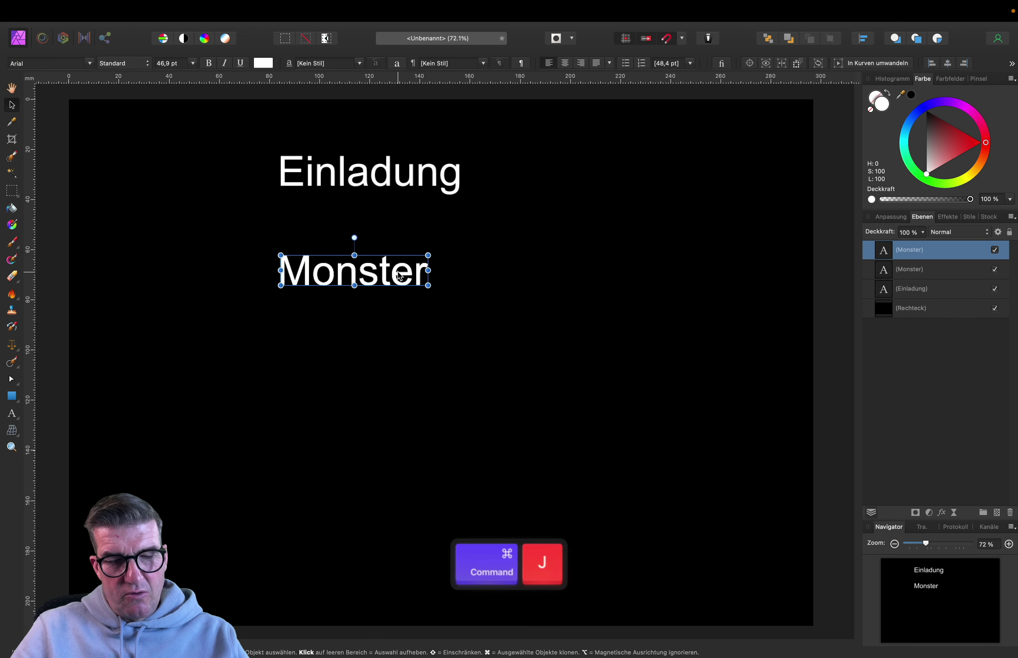
pyautogui.moveTo(400, 276); pyautogui.dragTo(379, 359)
pyautogui.doubleClick(379, 359)
pyautogui.press('super+a')
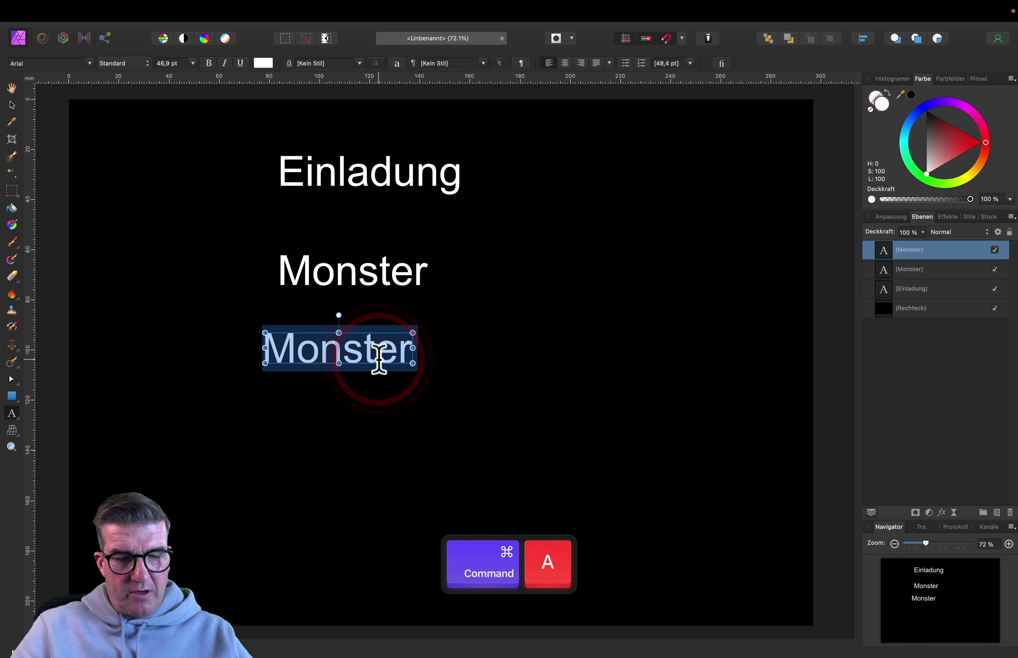
pyautogui.write('Party')
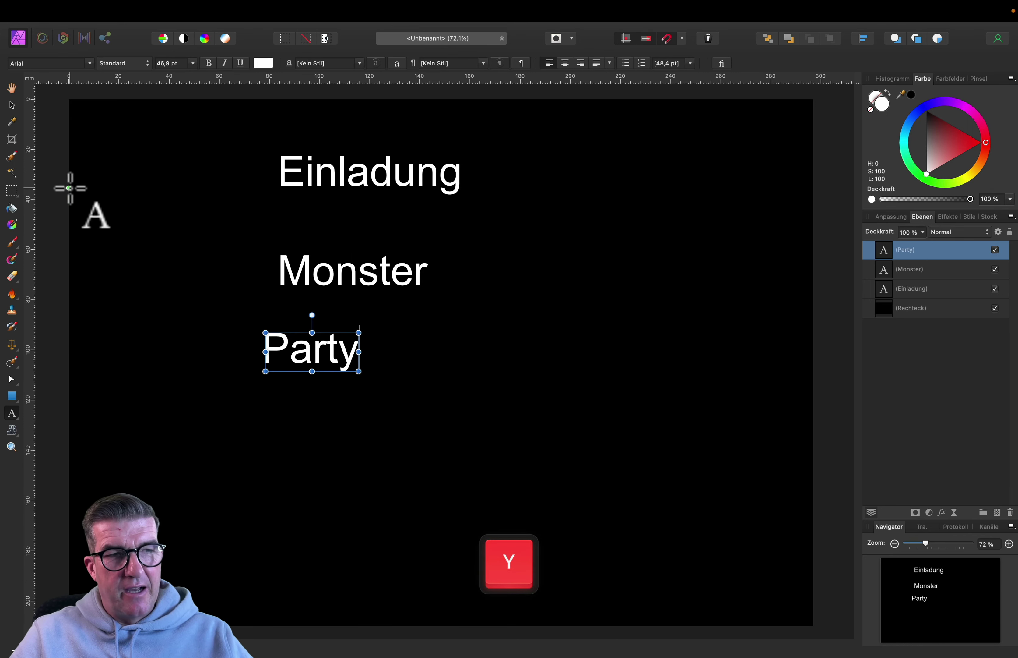
pyautogui.press('Escape')
# Duplicate the "Party" text, place the copy to its lower right and change its wording to "zur"
pyautogui.scroll(1, 349, 374)
pyautogui.click(347, 372)
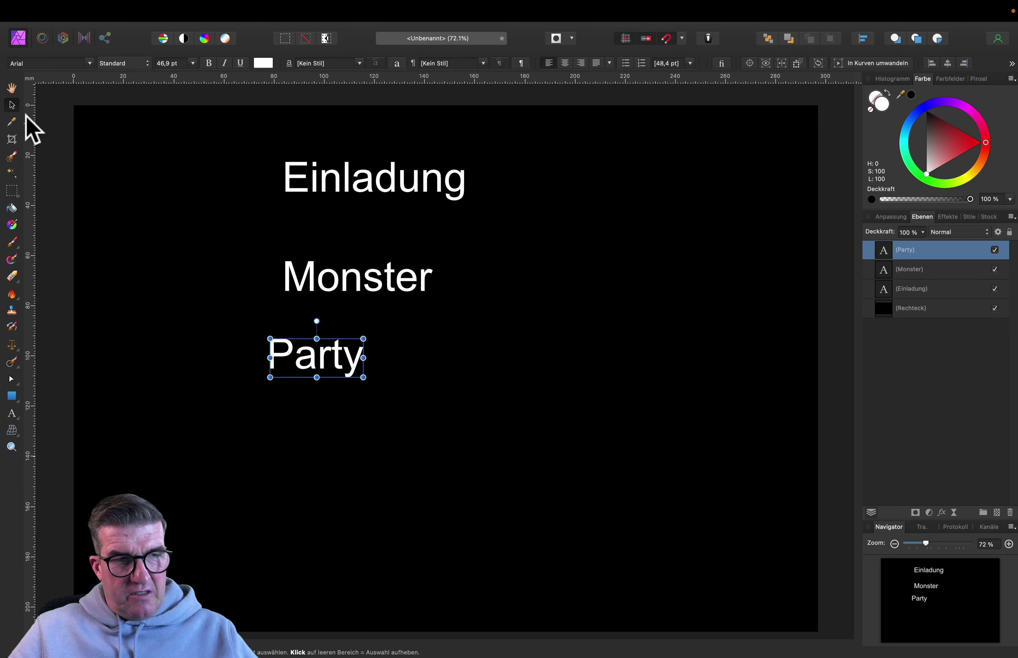
pyautogui.scroll(1, 335, 365)
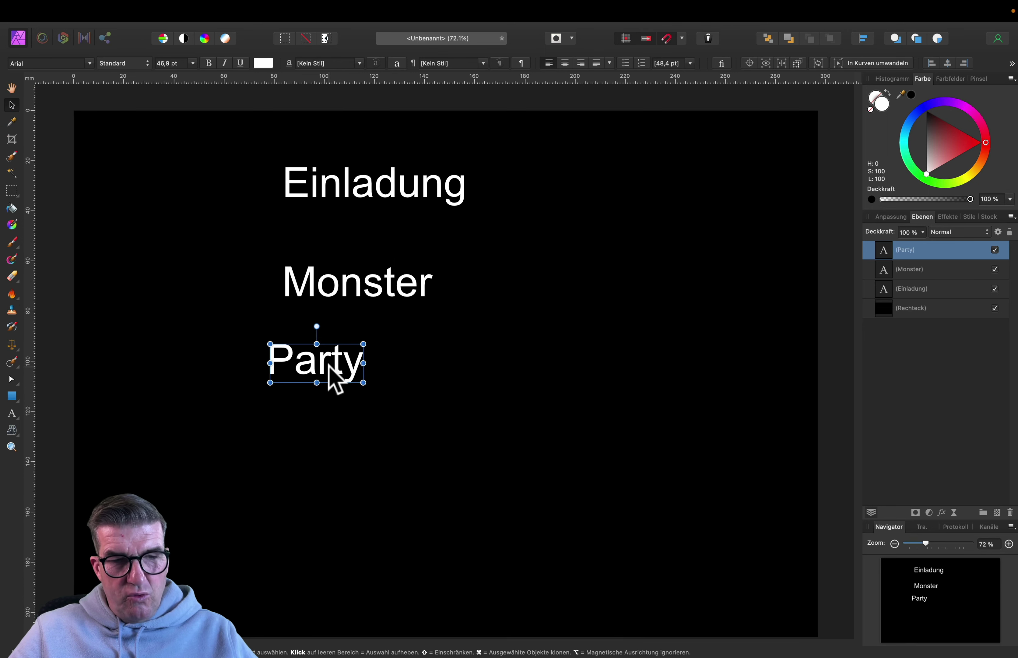
pyautogui.press('super+j')
pyautogui.moveTo(338, 376); pyautogui.dragTo(445, 418)
pyautogui.doubleClick(446, 417)
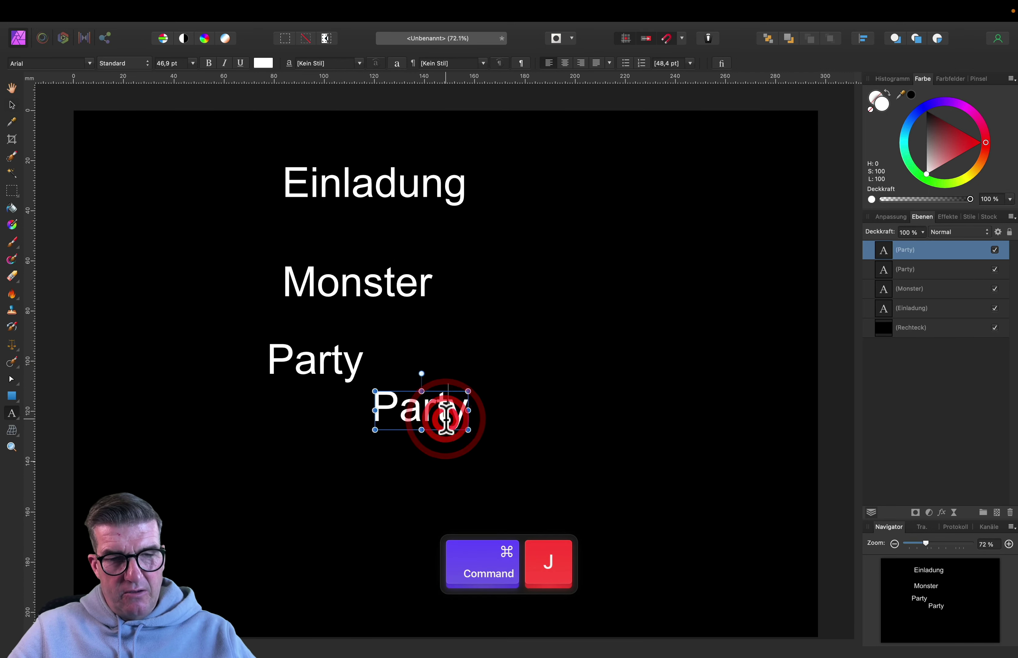
pyautogui.press('super+a')
pyautogui.write('zu')
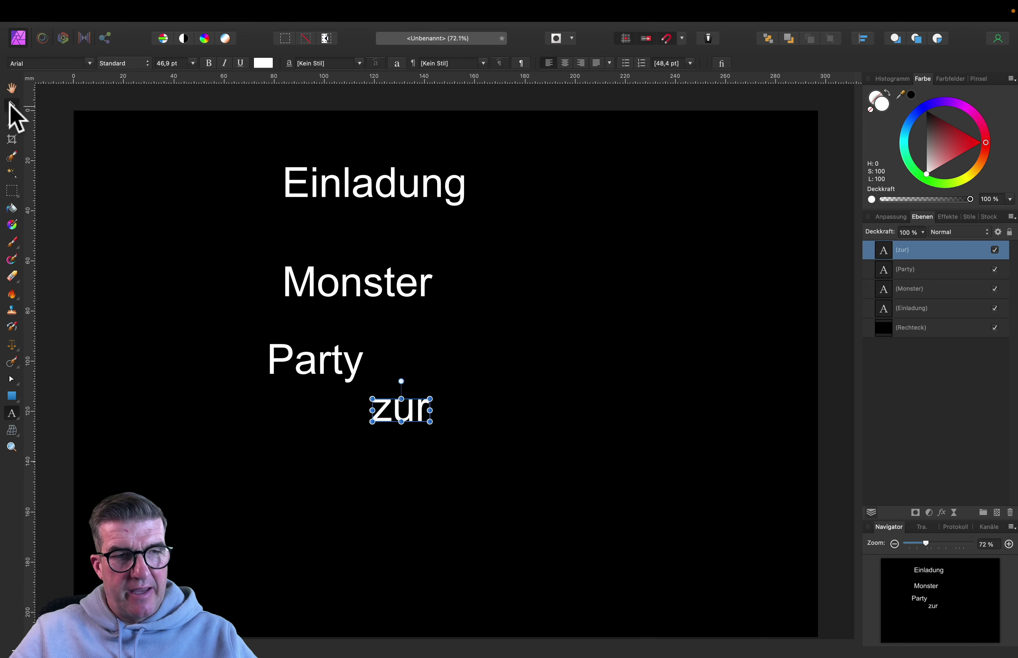
pyautogui.click(12, 104)
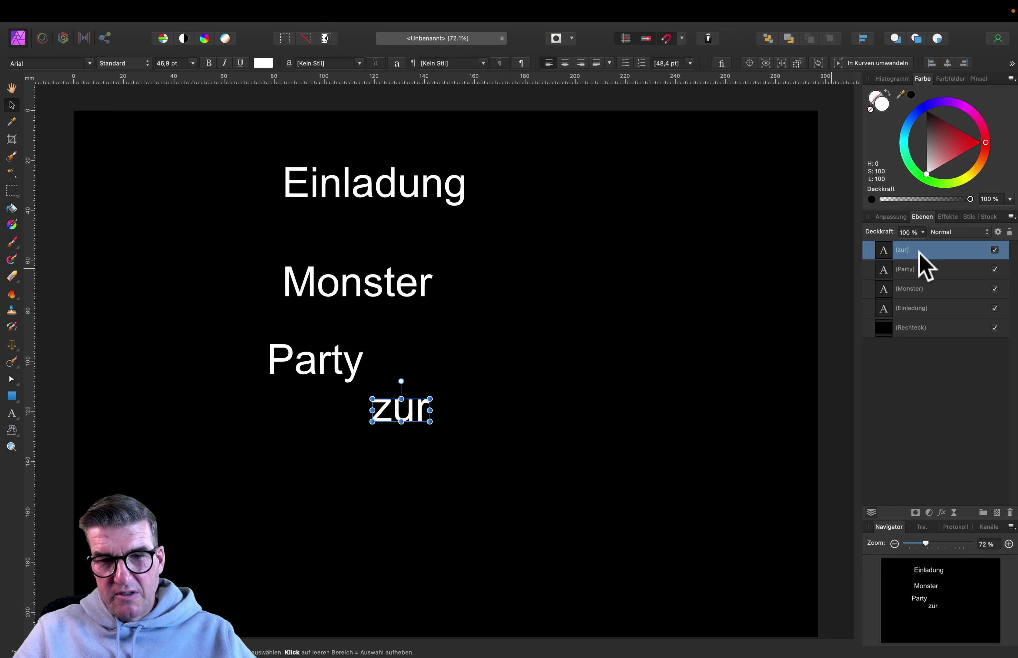
# Select all four text layers from "zur" to "Einladung" and set their font to Naughty Monster
pyautogui.press('shift')
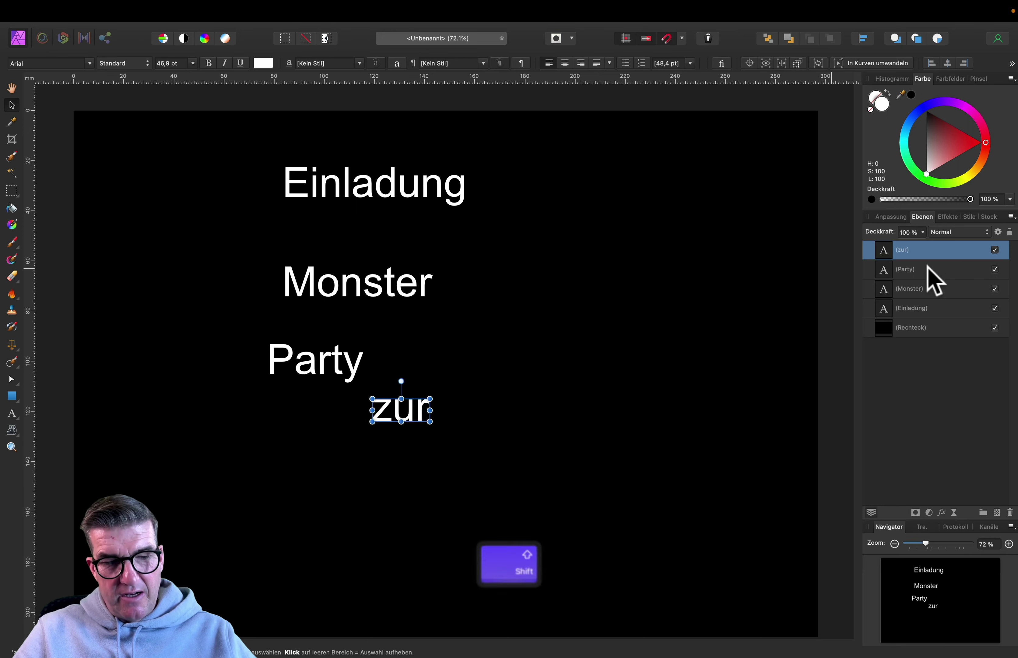
pyautogui.keyDown('shift'); pyautogui.click(914, 309); pyautogui.keyUp('shift')
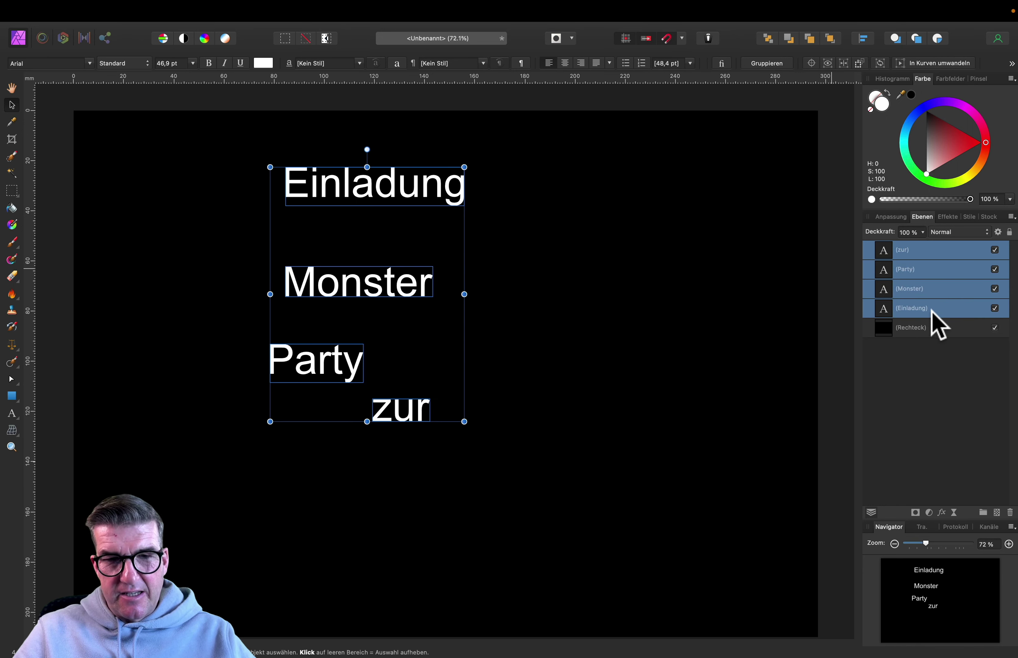
pyautogui.click(90, 64)
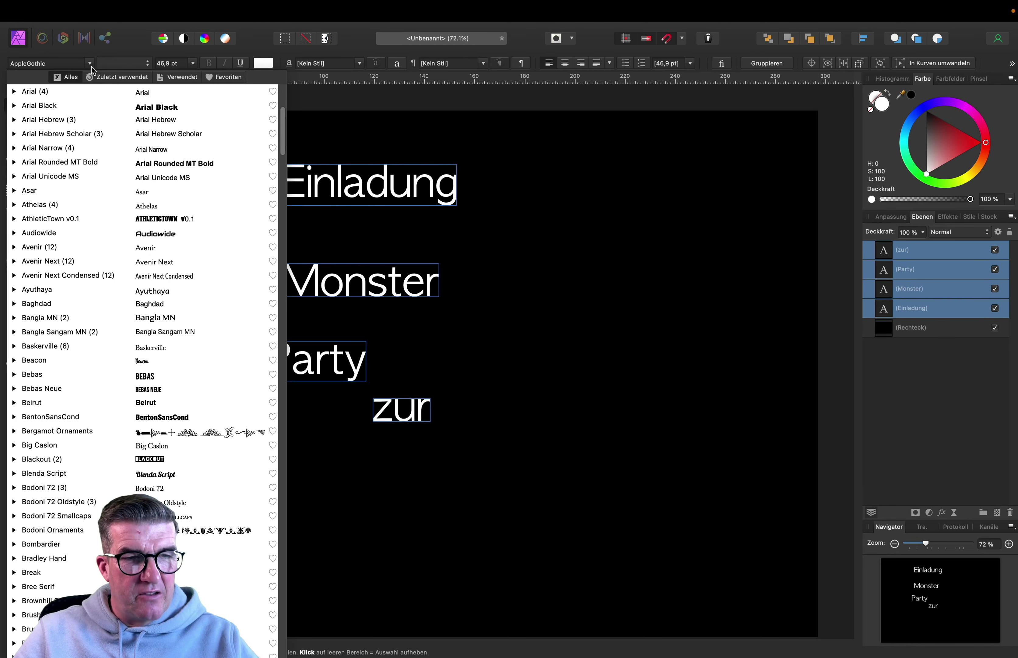
pyautogui.scroll(-20, 105, 257)
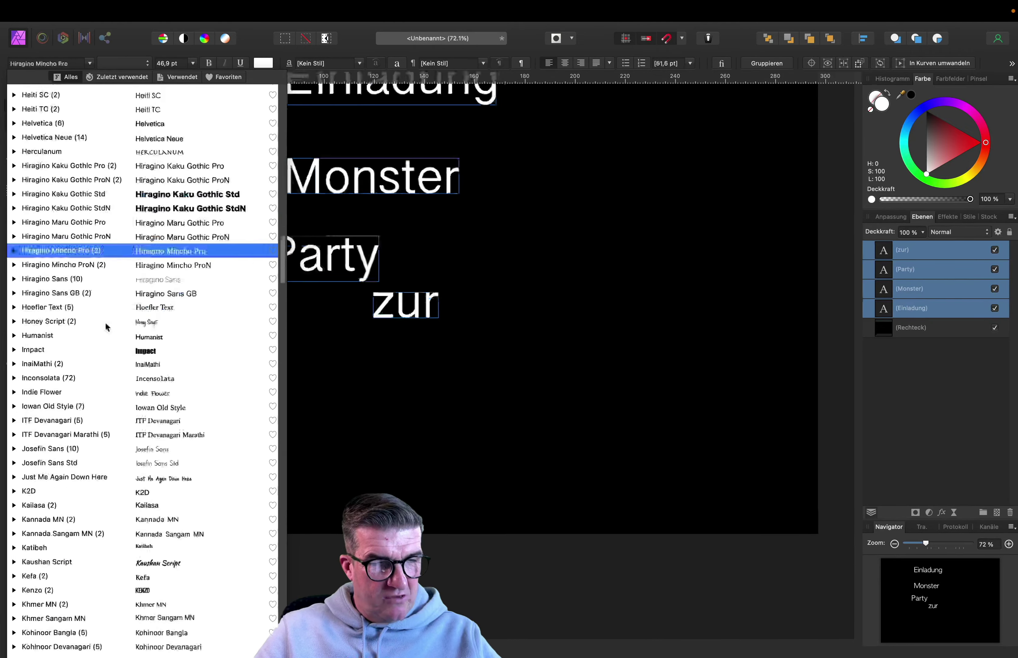
pyautogui.scroll(-15, 107, 327)
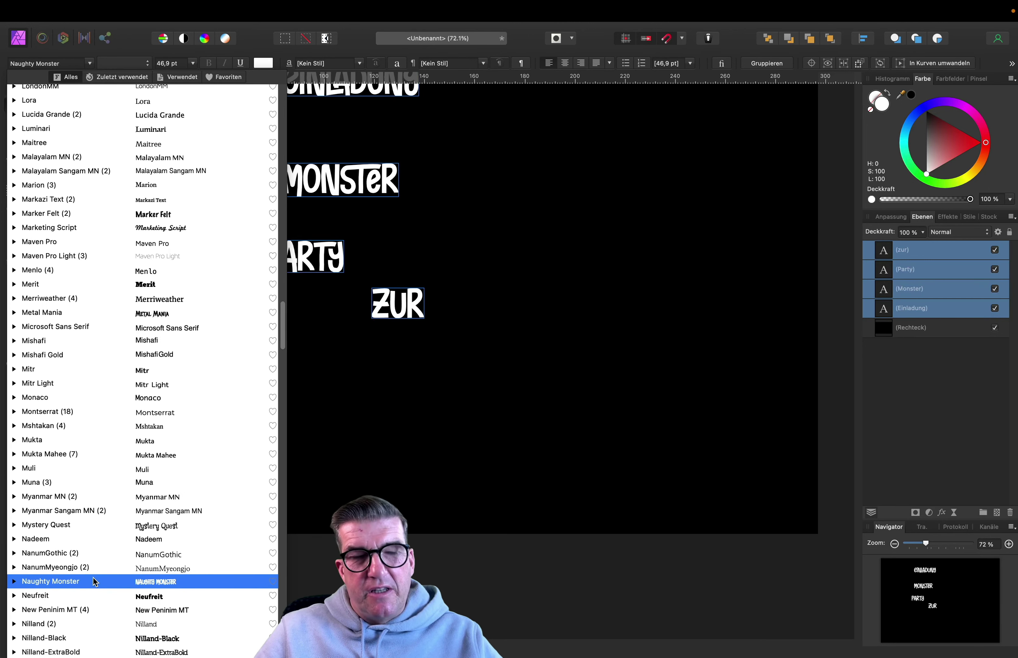
pyautogui.click(95, 580)
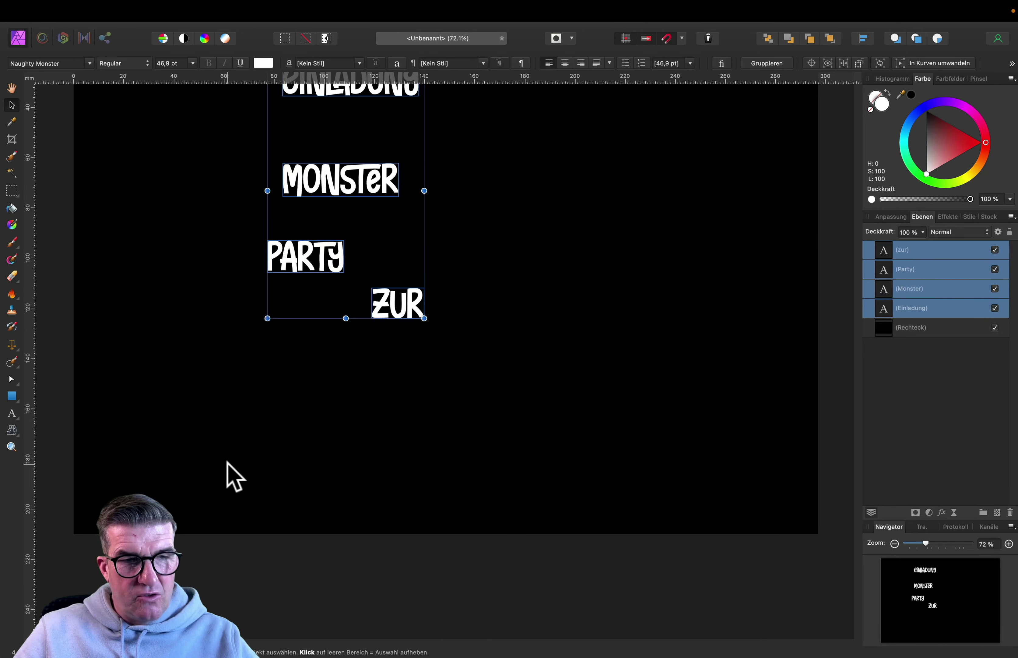
# Delete the first letter of the "Einladung" text and re-enter it as a capital "E"
pyautogui.scroll(4, 234, 472)
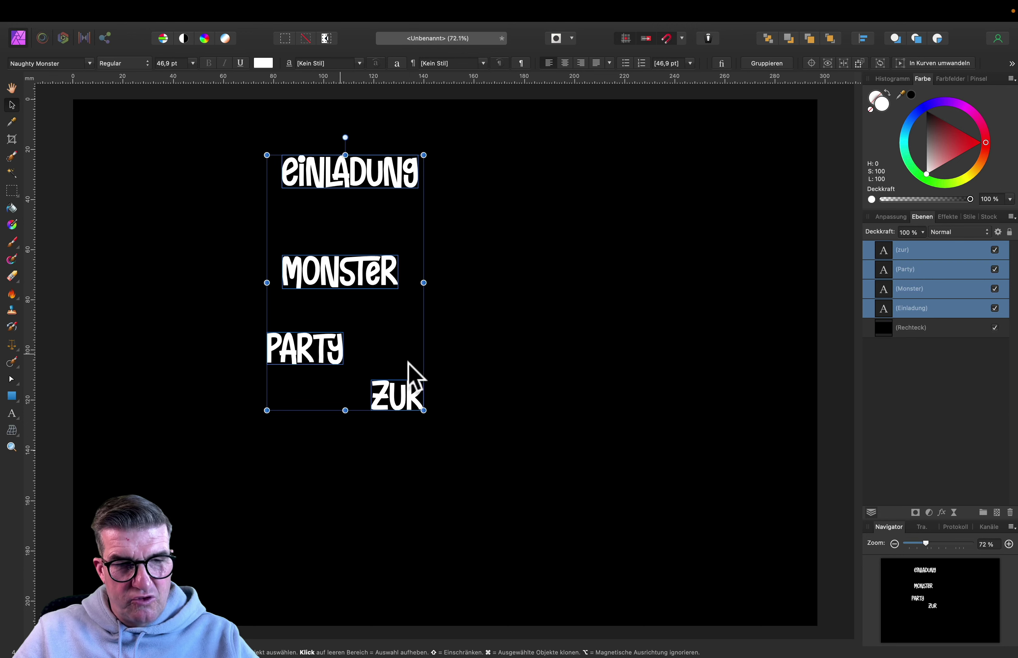
pyautogui.doubleClick(296, 172)
pyautogui.press('BackSpace')
pyautogui.write('E')
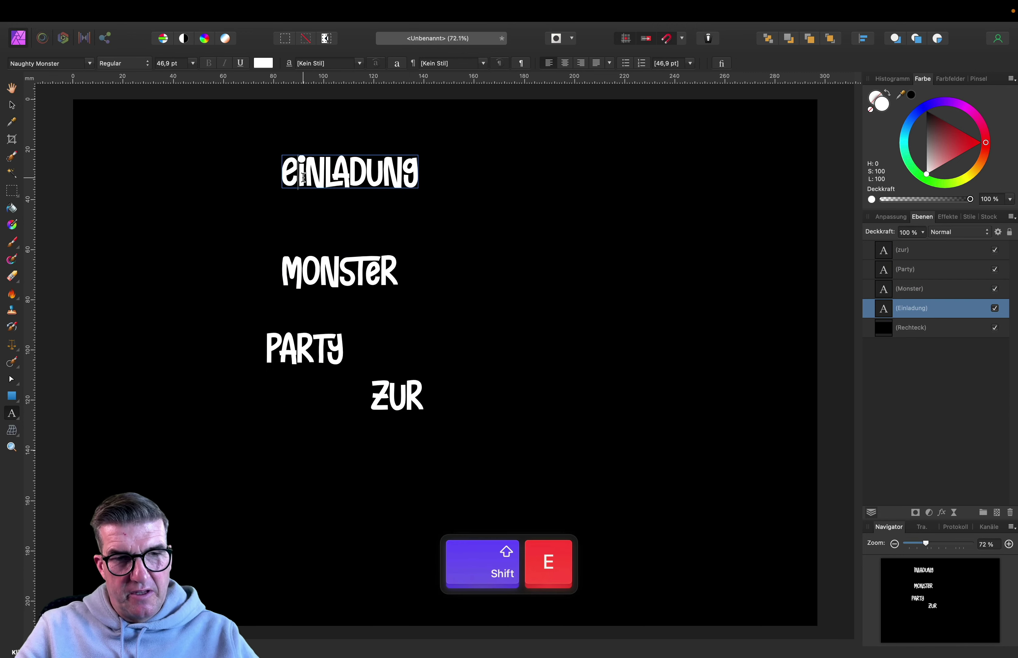
pyautogui.click(11, 105)
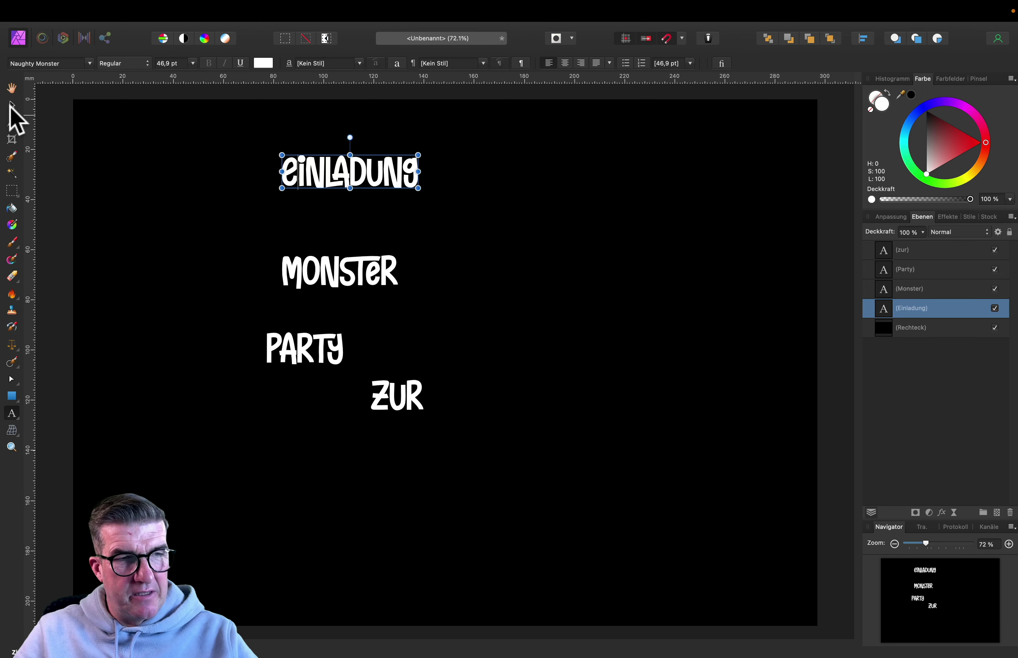
# Try the umlauts "ÄÖÜ" inside the "Einladung" text and delete them again
pyautogui.click(11, 106)
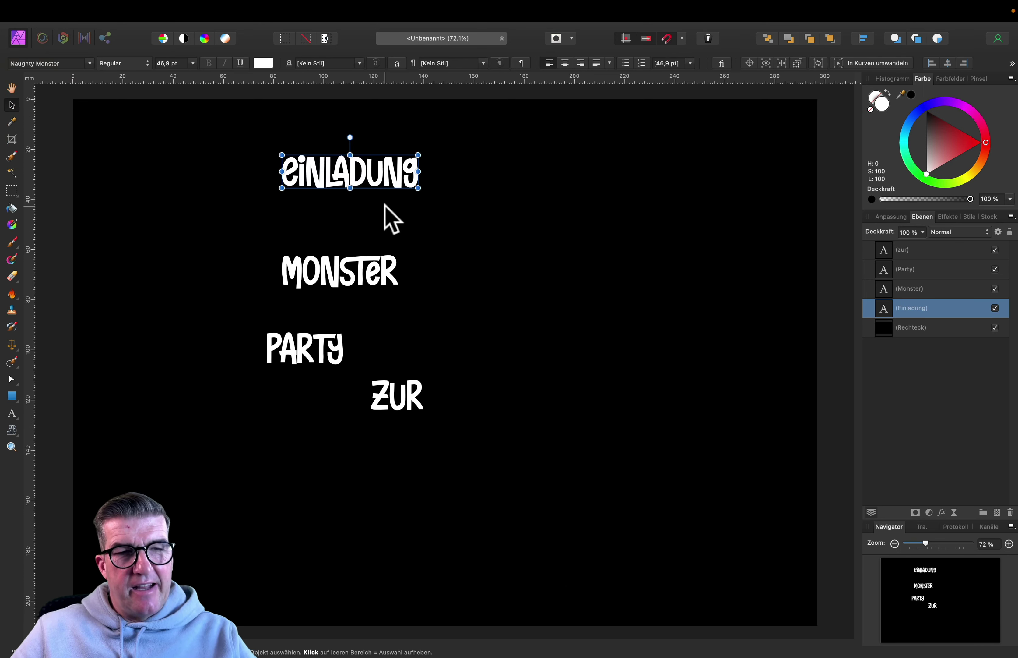
pyautogui.doubleClick(376, 163)
pyautogui.write('ÄÖÜ')
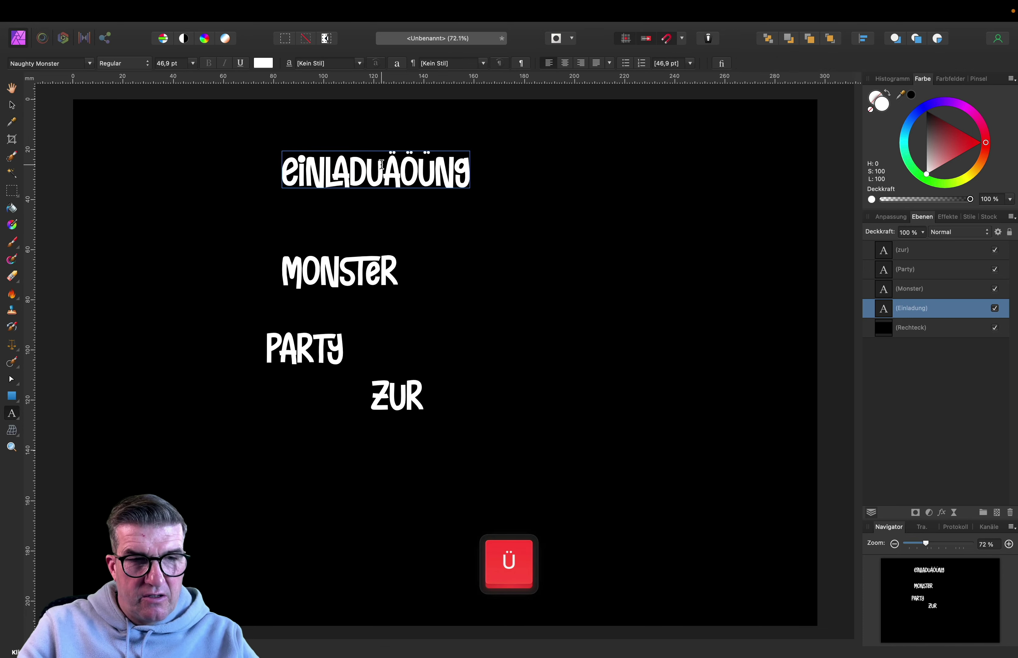
pyautogui.press('BackSpace')
pyautogui.press('BackSpace')
pyautogui.press('BackSpace')
pyautogui.press('Escape')
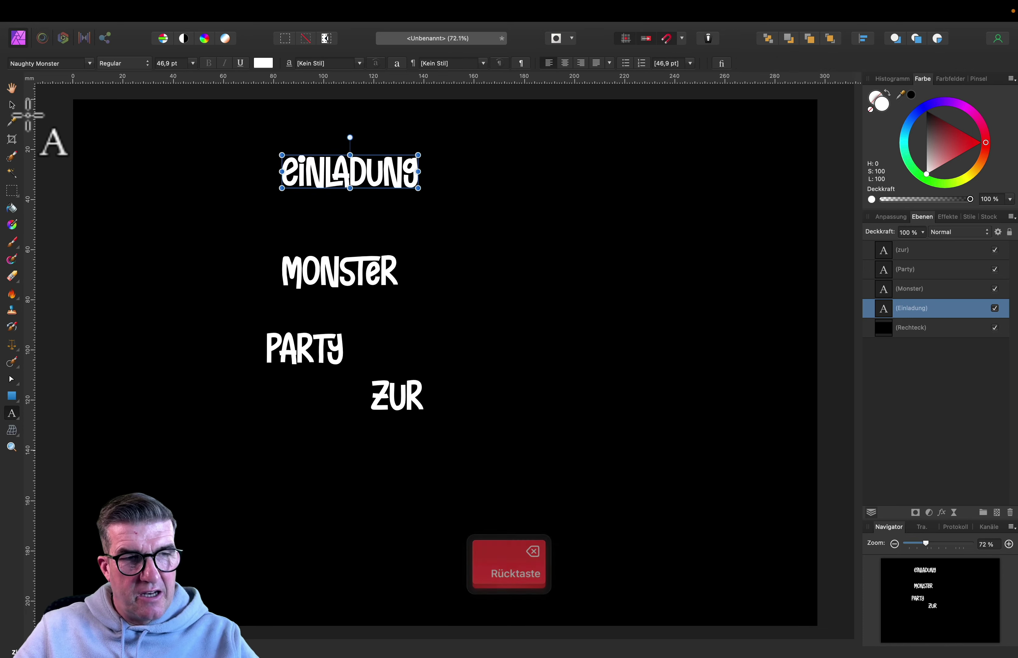
# Enlarge the "Einladung" text to about 131.7 pt and move it towards the upper right of the page
pyautogui.click(12, 105)
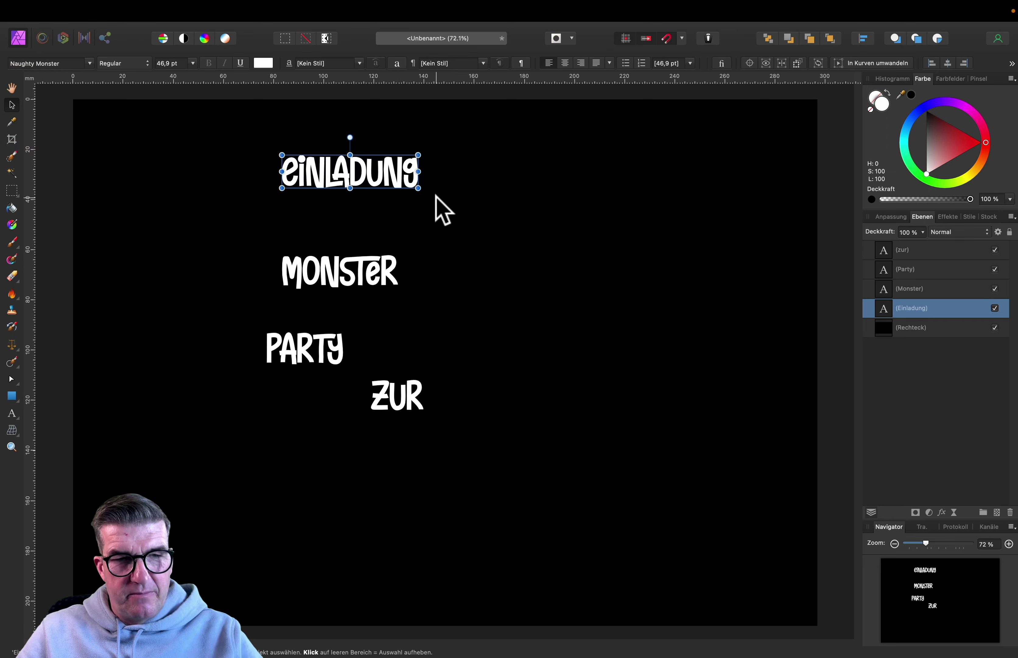
pyautogui.moveTo(417, 188); pyautogui.dragTo(675, 234)
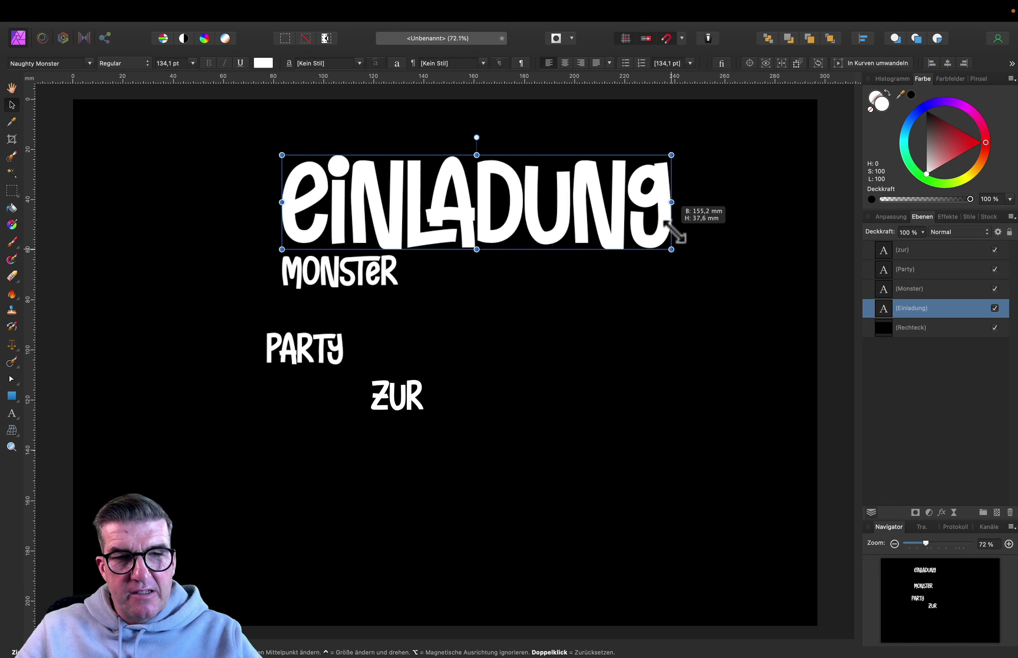
pyautogui.moveTo(580, 228); pyautogui.dragTo(621, 216)
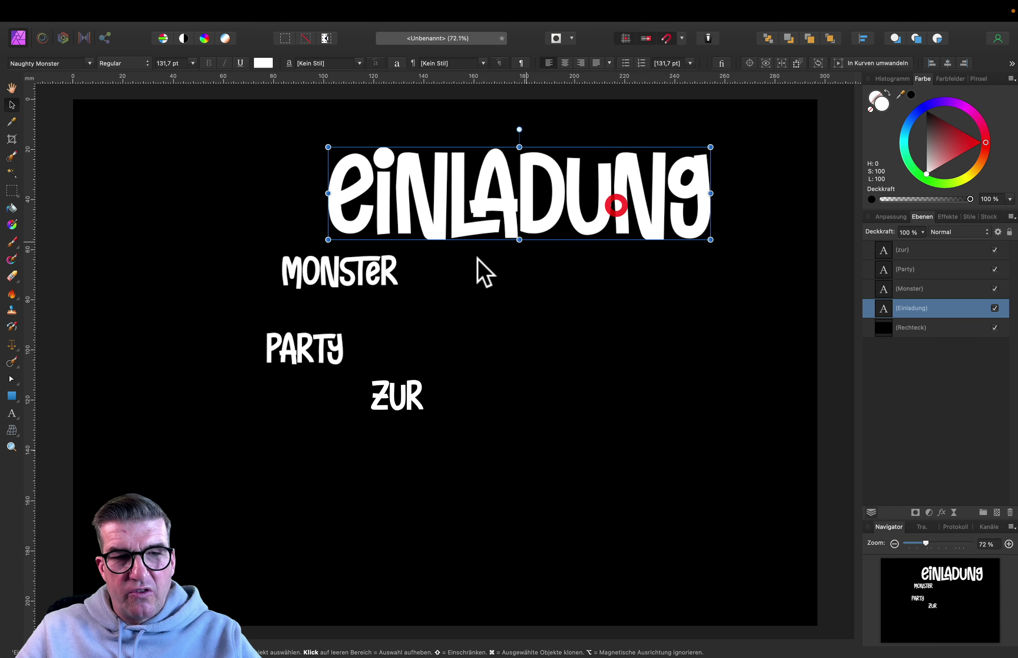
# Place "zur" under the start of "Einladung" and position "Monster" beside it, enlarged to about 102.3 pt
pyautogui.click(372, 285)
pyautogui.moveTo(372, 285); pyautogui.dragTo(449, 374)
pyautogui.moveTo(402, 409); pyautogui.dragTo(357, 272)
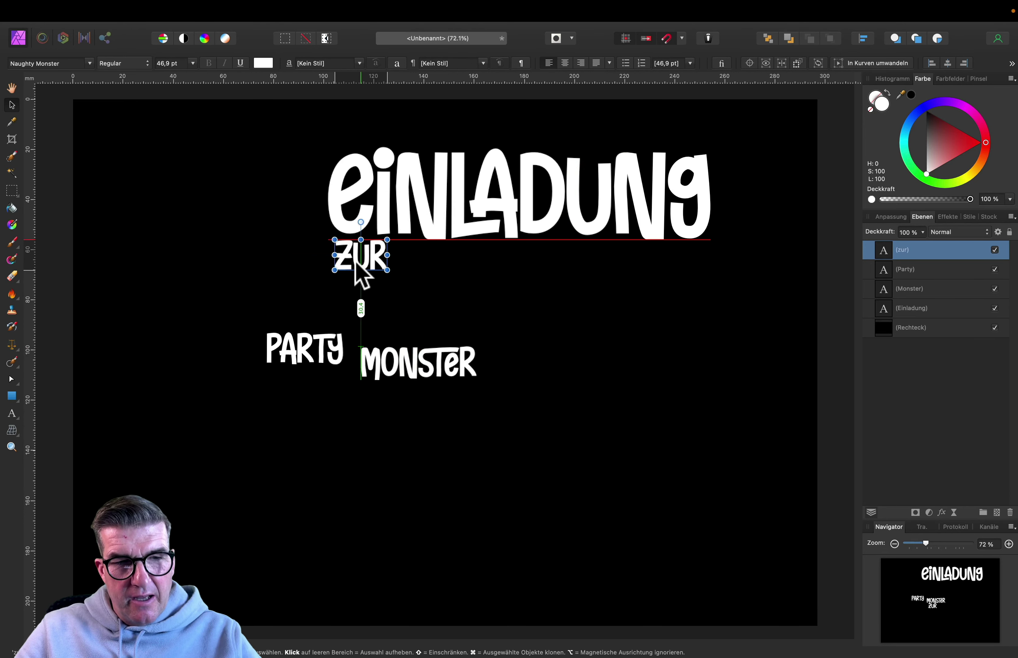
pyautogui.moveTo(430, 375); pyautogui.dragTo(646, 321)
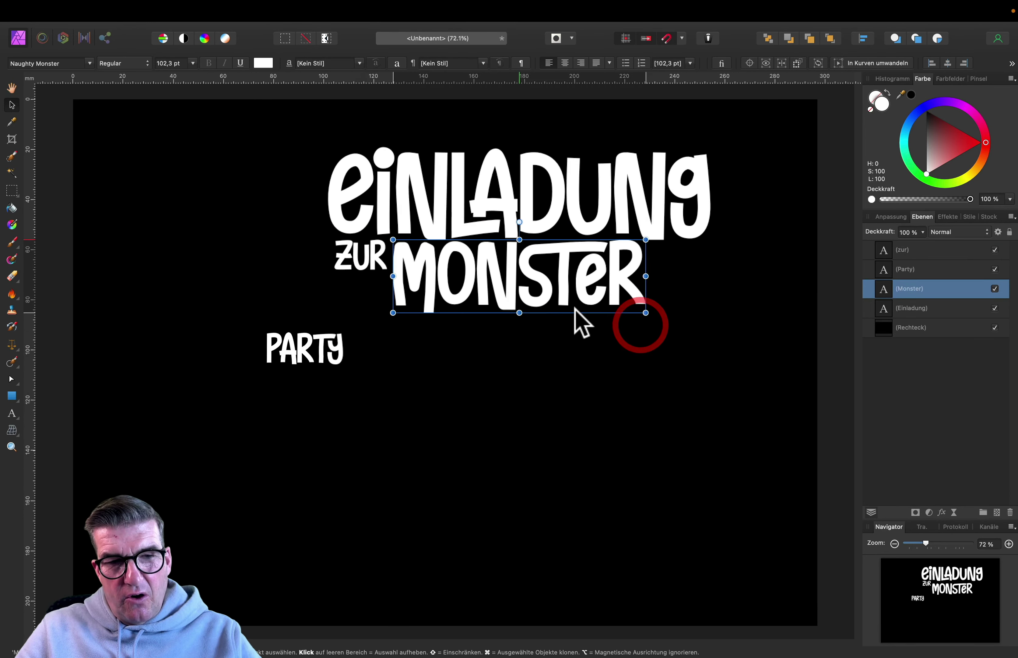
# Enlarge "Party" to about 152.6 pt below "Monster" and shift both words right so their ends line up
pyautogui.moveTo(325, 362); pyautogui.dragTo(657, 402)
pyautogui.moveTo(577, 417); pyautogui.dragTo(618, 420)
pyautogui.moveTo(558, 317); pyautogui.dragTo(646, 319)
pyautogui.press('super+z')
pyautogui.moveTo(643, 404); pyautogui.dragTo(661, 395)
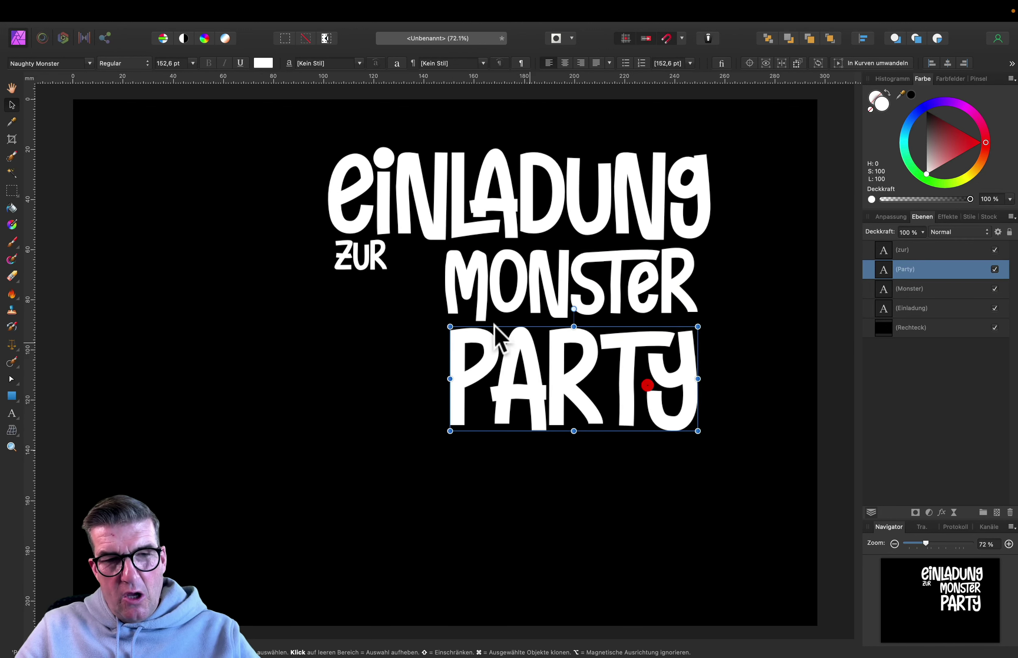
# Enlarge the "zur" text slightly and position it just left of "Monster", then deselect it
pyautogui.click(381, 263)
pyautogui.moveTo(387, 270); pyautogui.dragTo(397, 295)
pyautogui.click(379, 343)
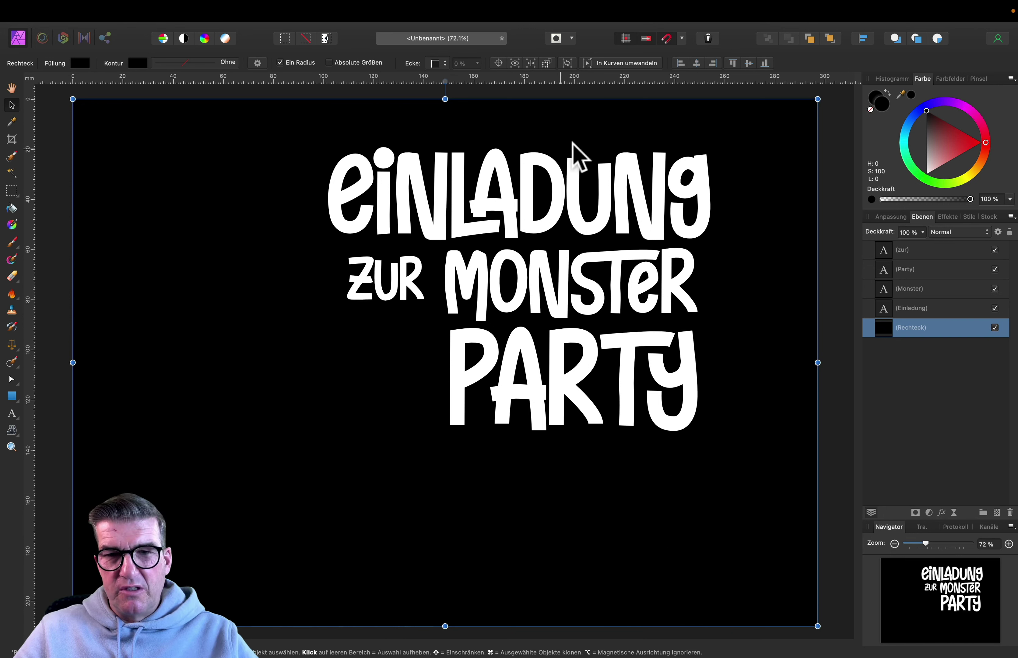
# Apply a horizontal linear gradient across the "Monster" text with a pink right end (H 327, S 100, L 50)
pyautogui.click(903, 289)
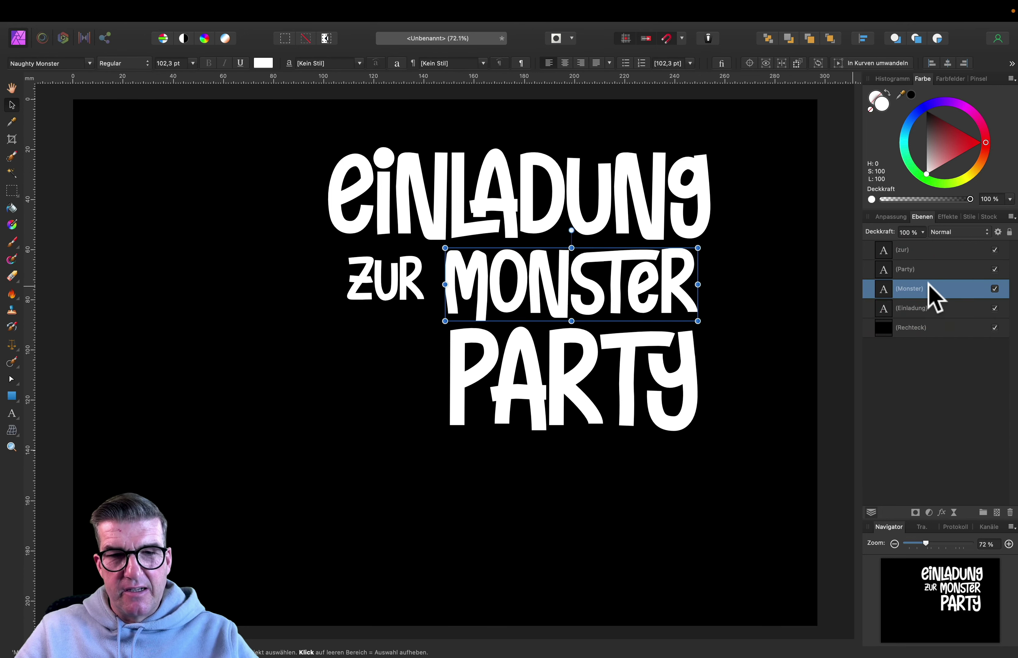
pyautogui.click(11, 224)
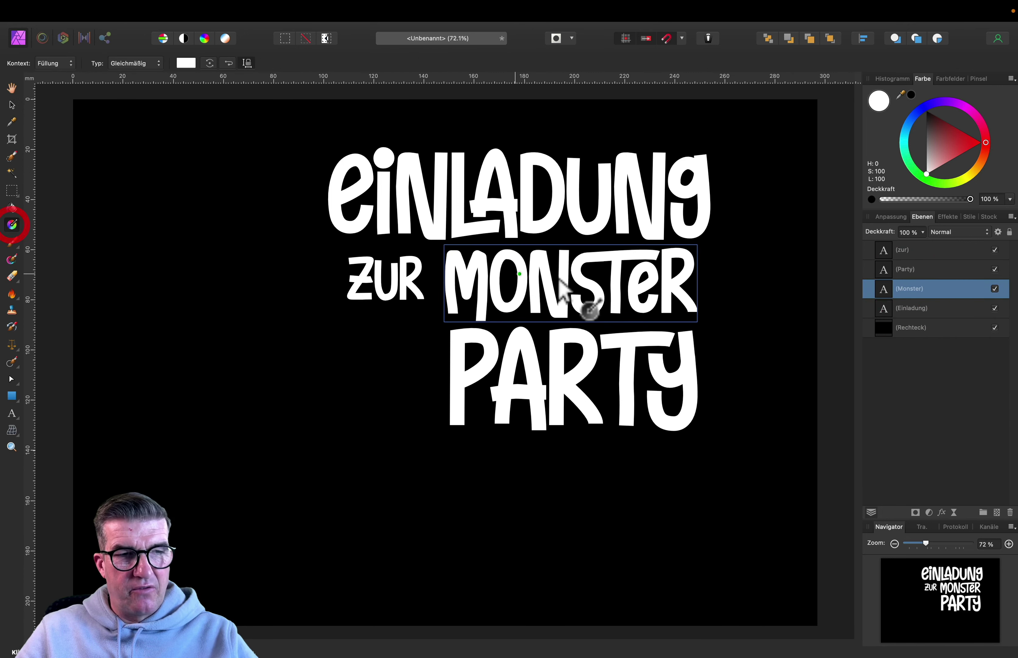
pyautogui.moveTo(451, 278); pyautogui.dragTo(687, 278)
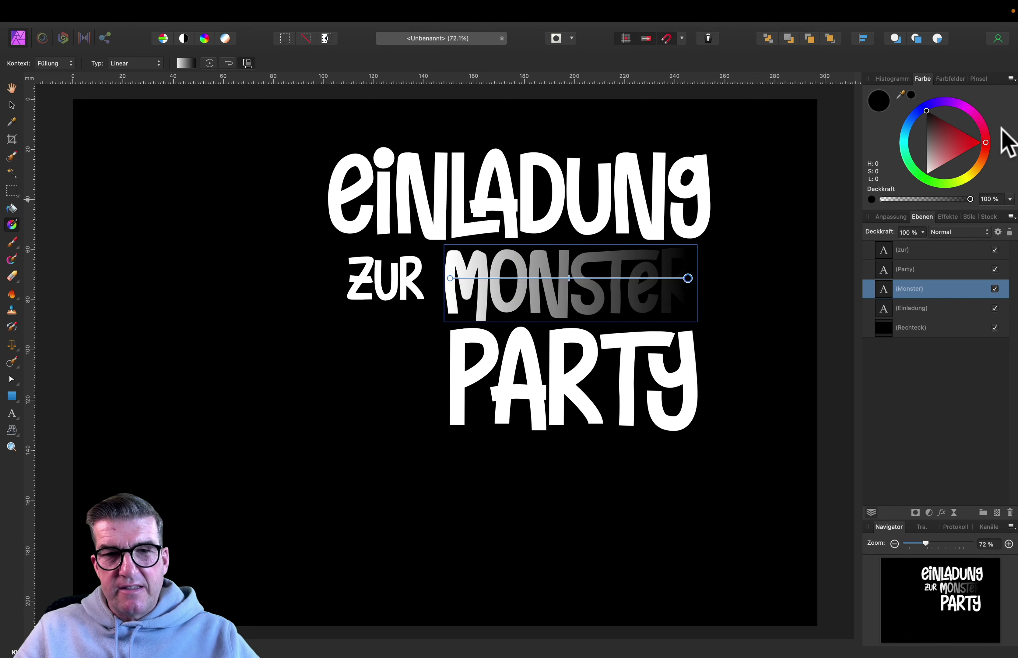
pyautogui.click(980, 128)
pyautogui.moveTo(981, 127); pyautogui.dragTo(981, 143)
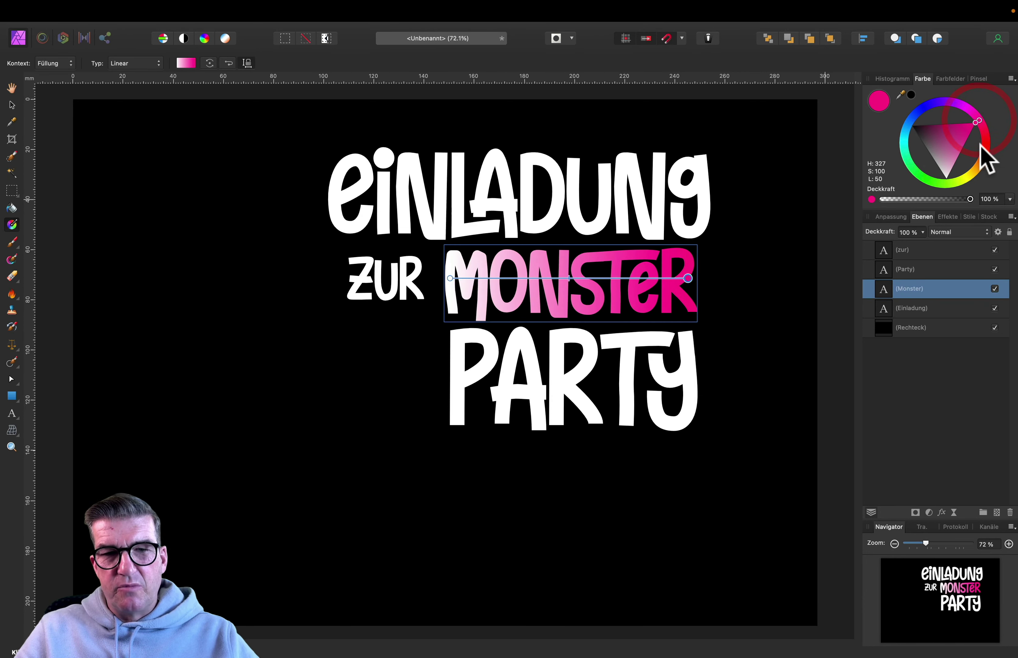
# Set the "Monster" gradient's left end to green (H 102, S 100, L 50) and add a violet-blue middle stop (H 256, S 71, L 50)
pyautogui.click(450, 278)
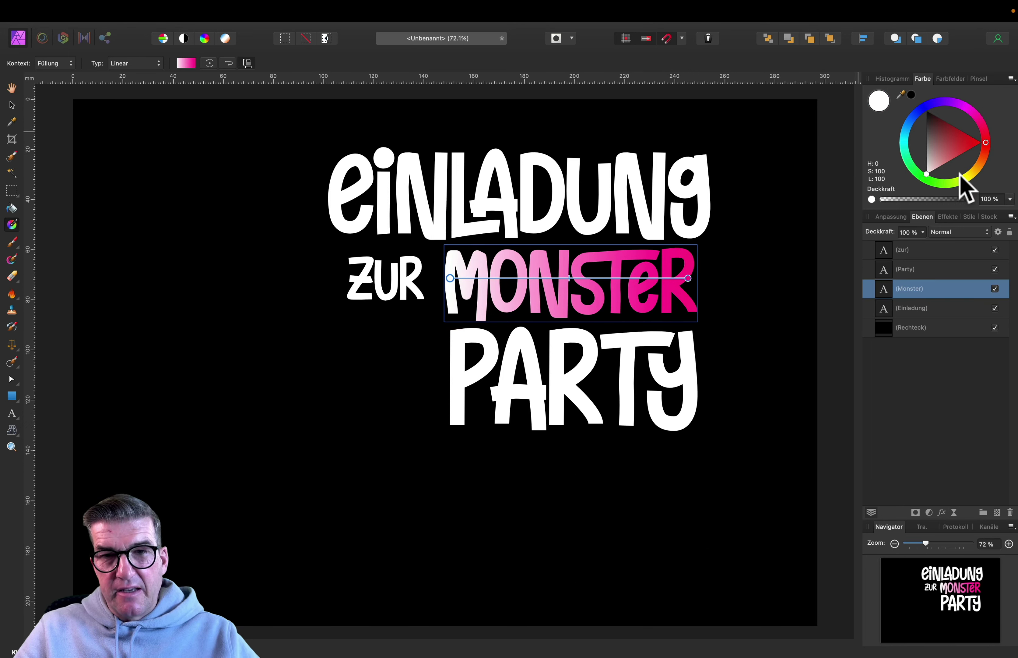
pyautogui.moveTo(960, 173); pyautogui.dragTo(936, 183)
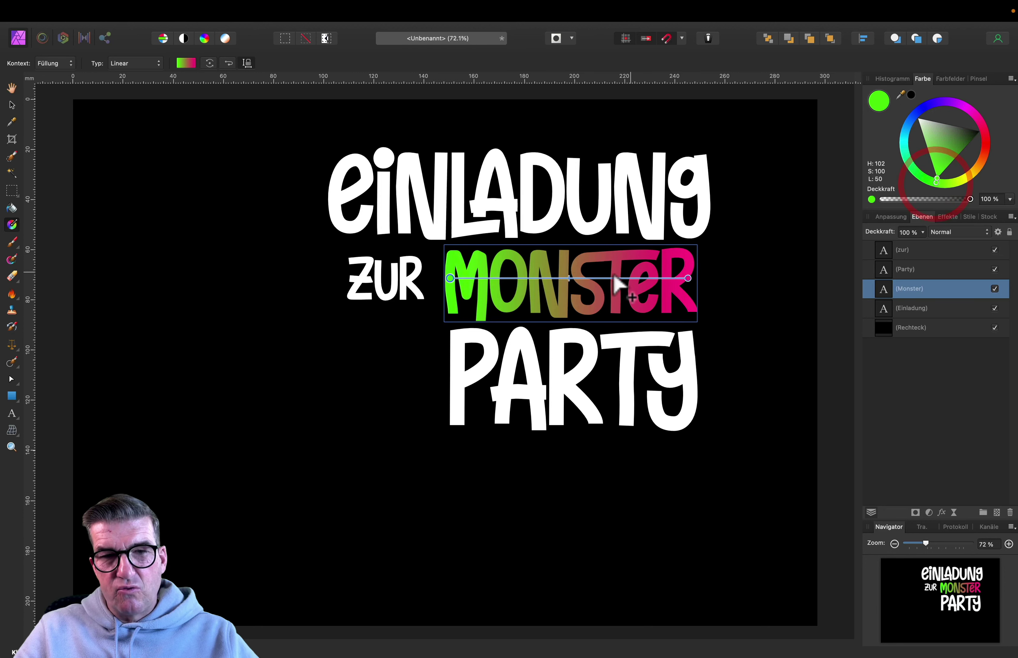
pyautogui.click(569, 279)
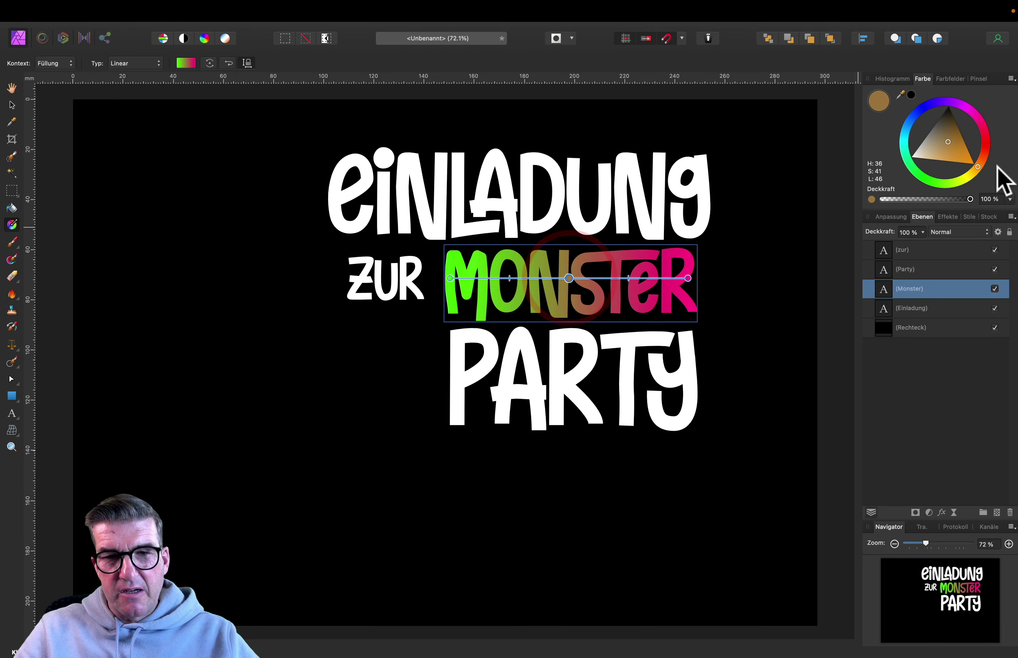
pyautogui.moveTo(982, 162); pyautogui.dragTo(931, 106)
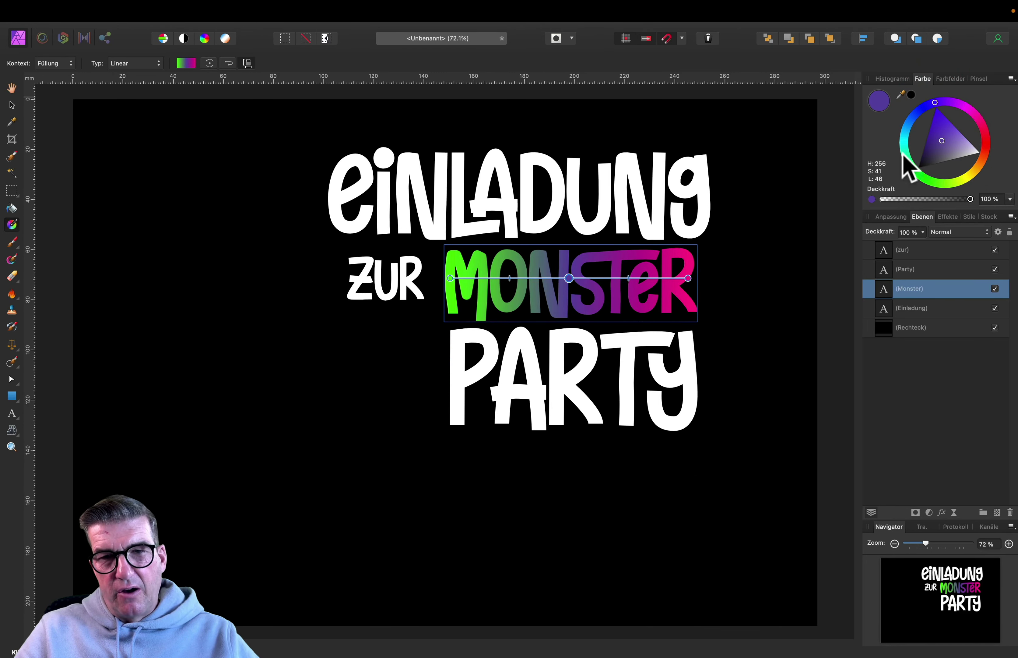
pyautogui.click(940, 134)
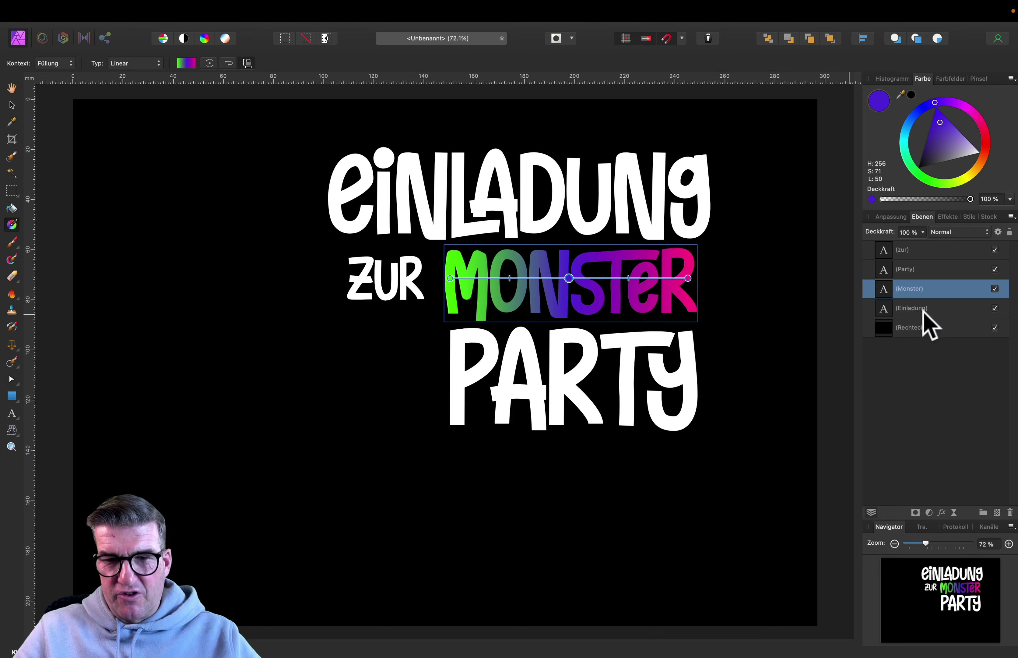
# Give the "Party" text a horizontal linear gradient from violet (H 291) on the left to orange (H 23) on the right
pyautogui.click(901, 268)
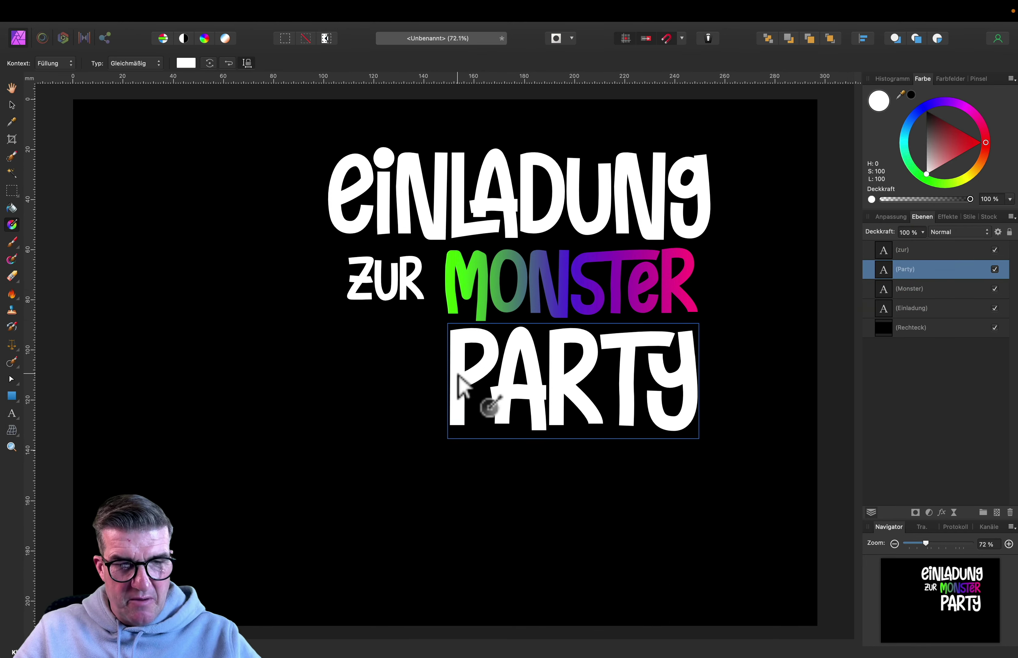
pyautogui.moveTo(457, 373); pyautogui.dragTo(688, 373)
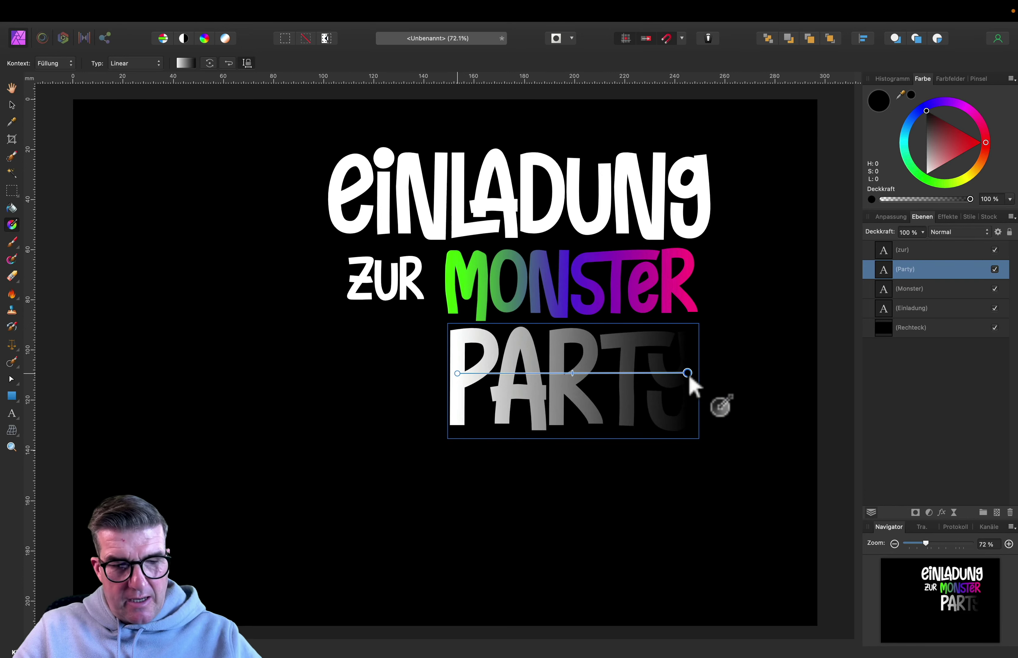
pyautogui.click(688, 373)
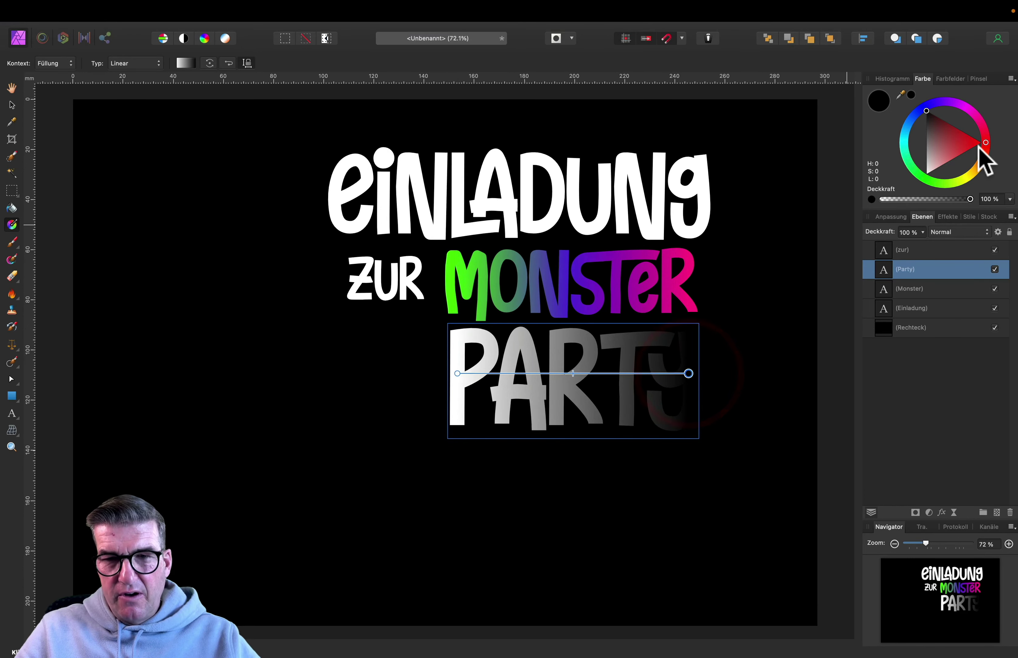
pyautogui.moveTo(986, 144); pyautogui.dragTo(981, 159)
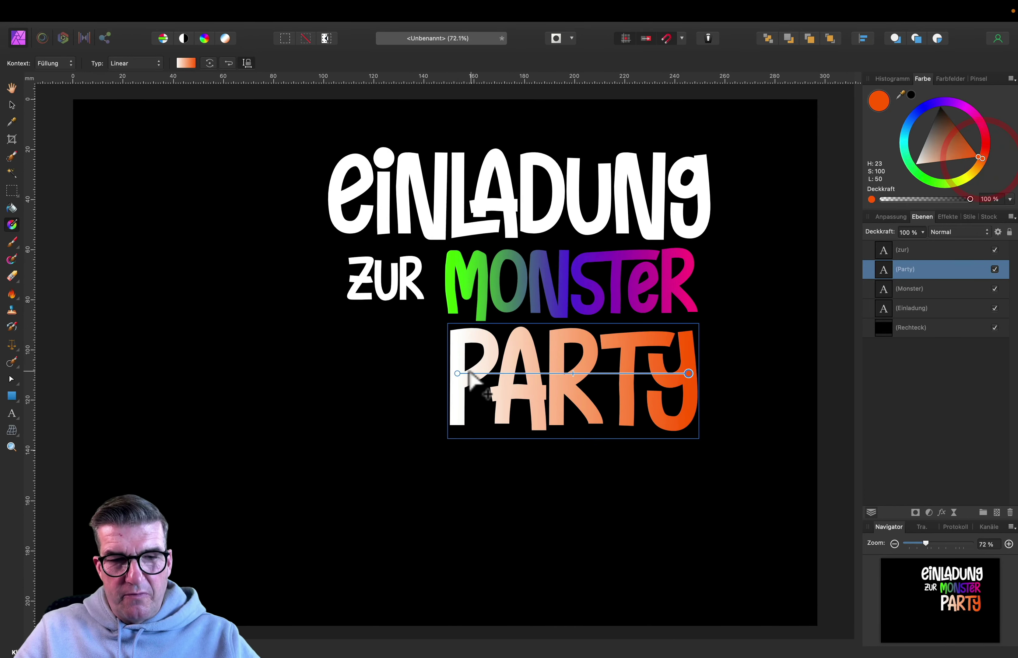
pyautogui.click(458, 372)
pyautogui.moveTo(977, 114); pyautogui.dragTo(960, 107)
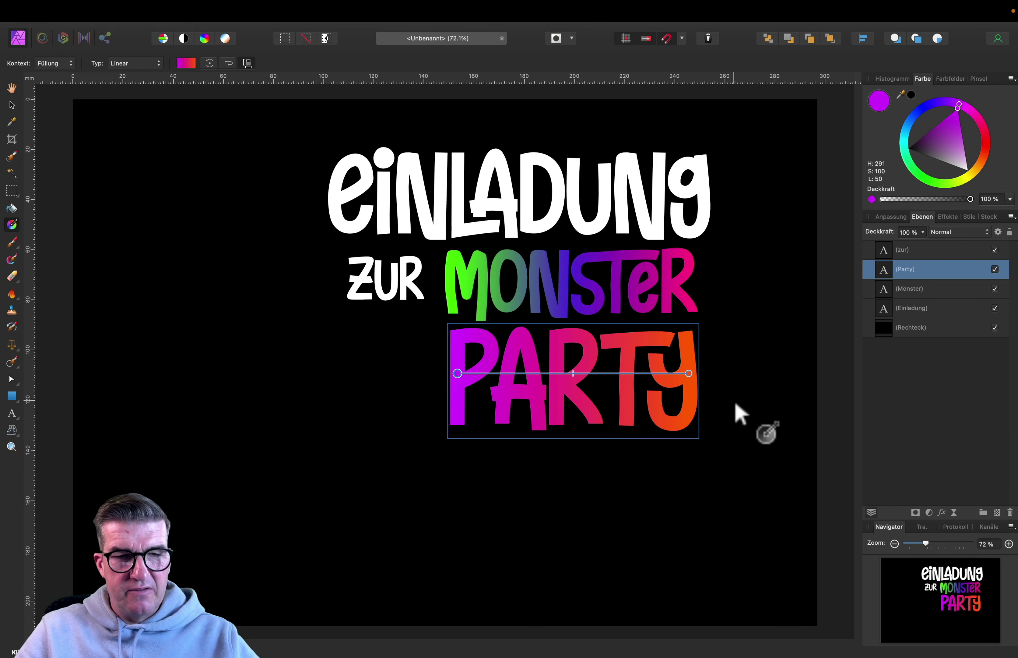
# Apply a linear gradient across the "Einladung" text with a yellow-green right end (H 74, S 100, L 50)
pyautogui.click(915, 308)
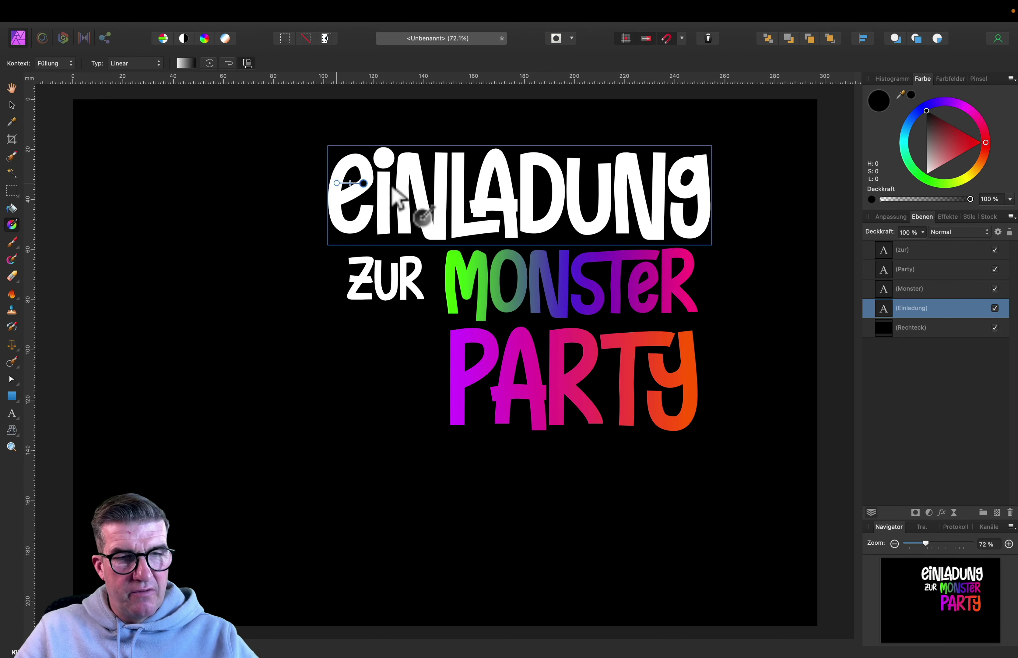
pyautogui.moveTo(336, 183); pyautogui.dragTo(698, 187)
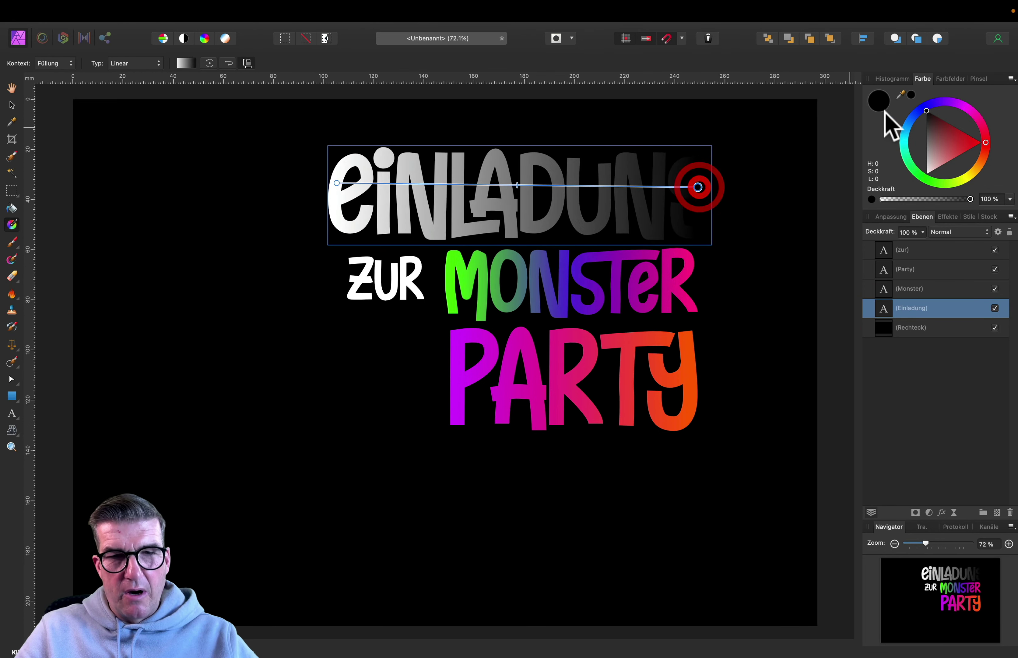
pyautogui.click(926, 118)
pyautogui.click(697, 186)
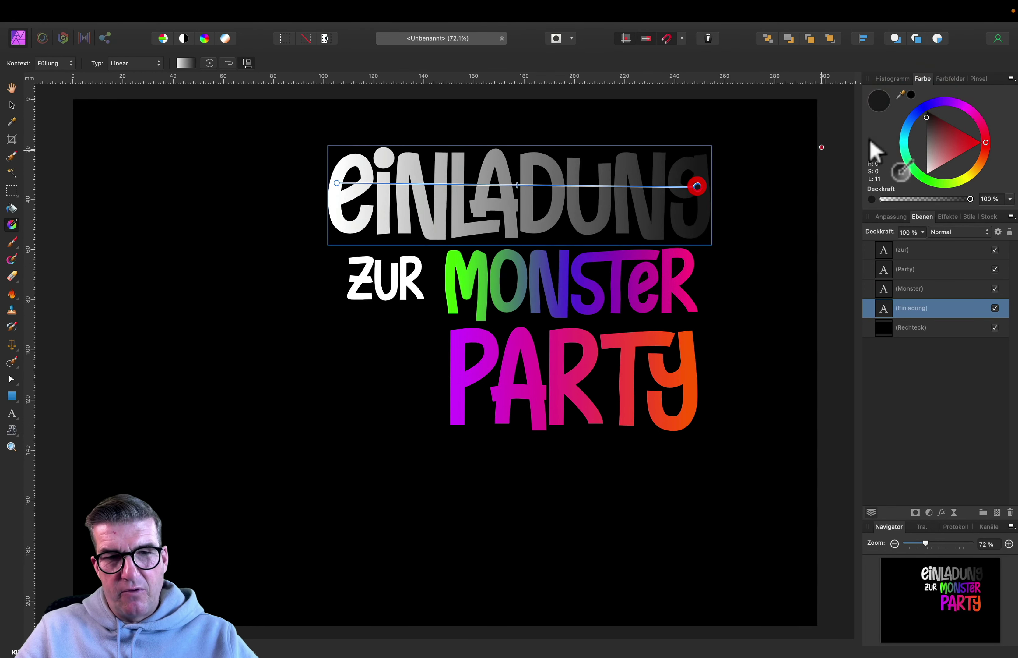
pyautogui.click(928, 112)
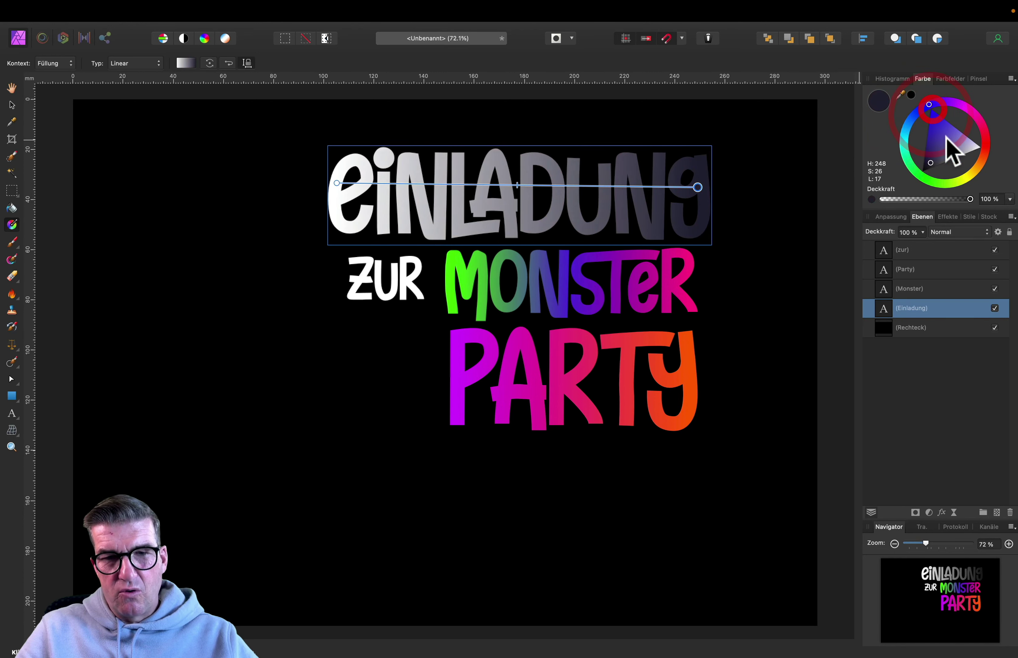
pyautogui.moveTo(953, 150)
pyautogui.mouseDown()
pyautogui.moveTo(923, 181)
pyautogui.moveTo(952, 141)
pyautogui.moveTo(933, 111)
pyautogui.moveTo(918, 130)
pyautogui.moveTo(921, 118)
pyautogui.moveTo(983, 148)
pyautogui.moveTo(955, 178)
pyautogui.mouseUp()
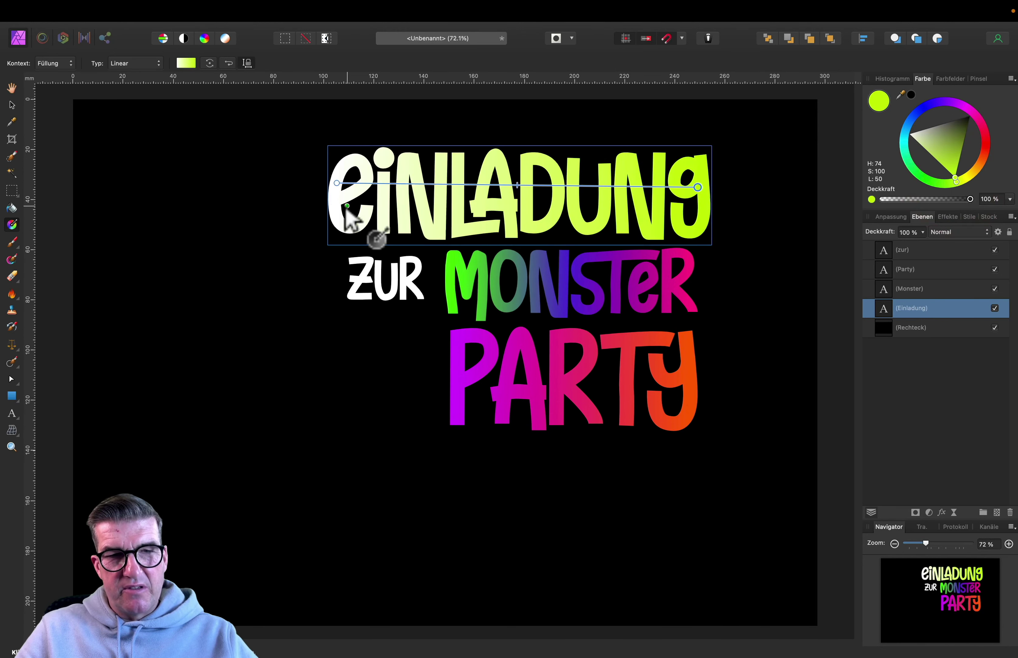
# Set the "Einladung" gradient's left end to red (H 346, S 100, L 50) and add a purple stop in the middle
pyautogui.click(337, 183)
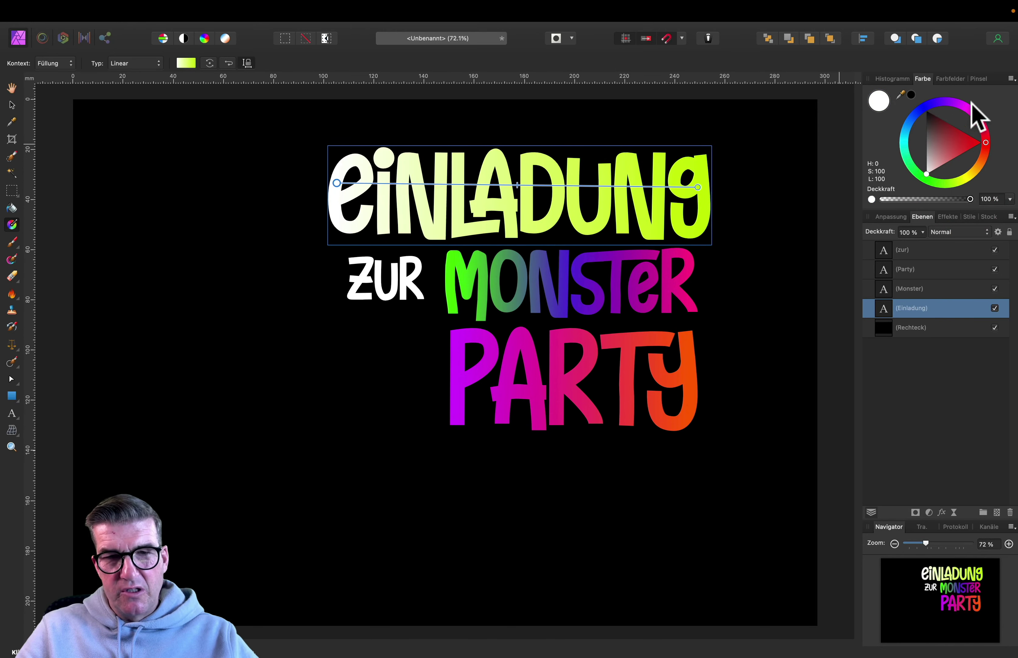
pyautogui.click(974, 116)
pyautogui.moveTo(971, 112)
pyautogui.mouseDown()
pyautogui.moveTo(933, 102)
pyautogui.moveTo(955, 105)
pyautogui.moveTo(987, 152)
pyautogui.moveTo(973, 187)
pyautogui.moveTo(950, 193)
pyautogui.moveTo(899, 180)
pyautogui.moveTo(886, 155)
pyautogui.moveTo(970, 177)
pyautogui.moveTo(983, 136)
pyautogui.mouseUp()
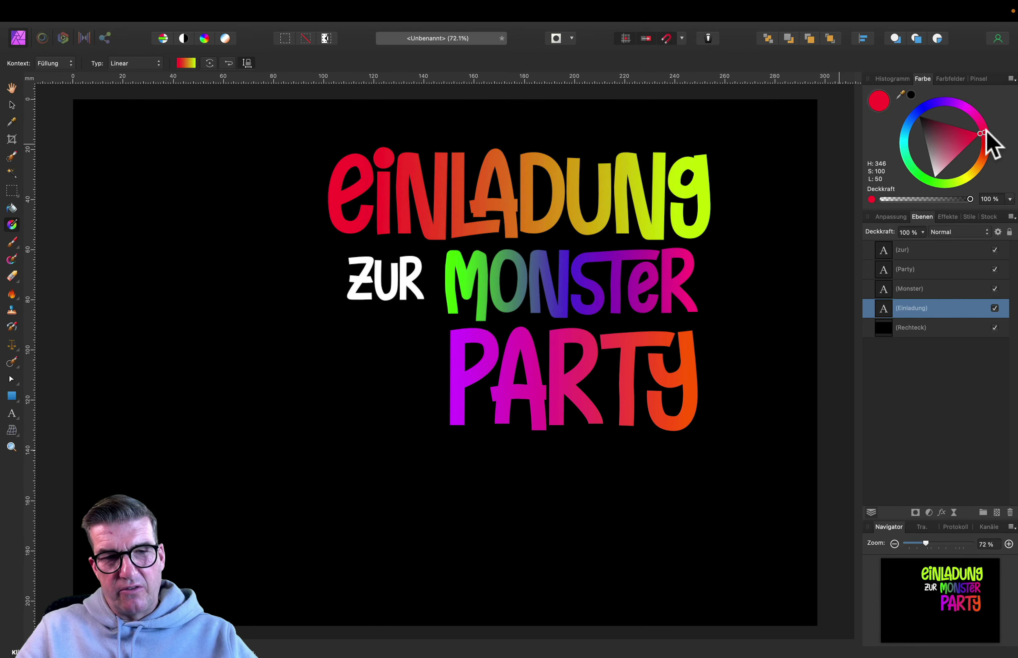
pyautogui.click(517, 184)
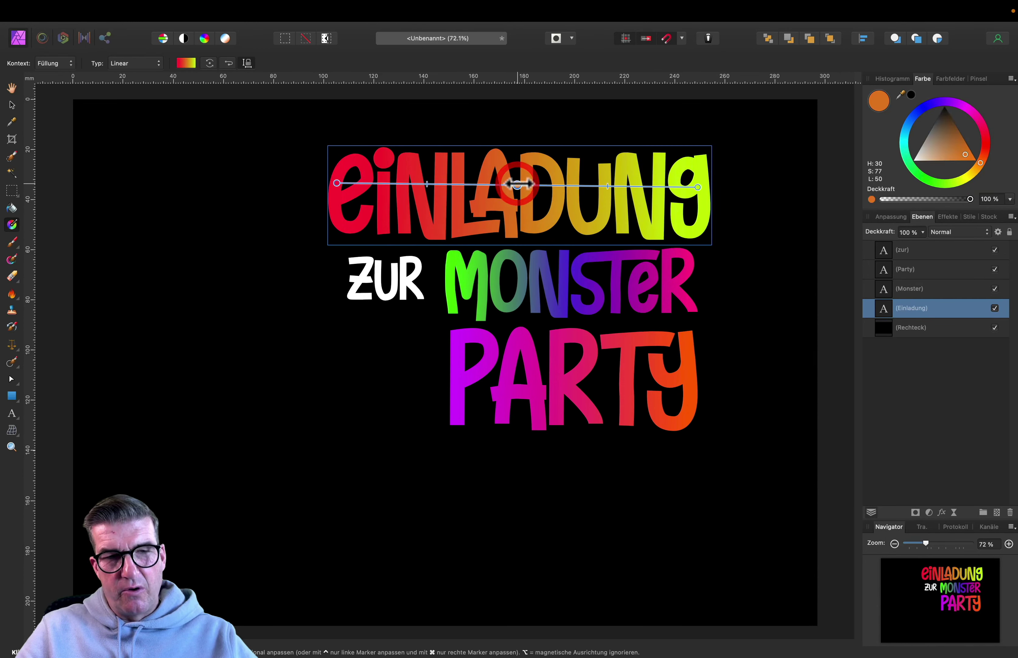
pyautogui.click(967, 107)
# Give the "zur" text a horizontal linear gradient from green (H 106) on the left to magenta (H 308) on the right
pyautogui.moveTo(347, 278); pyautogui.dragTo(424, 278)
pyautogui.click(424, 278)
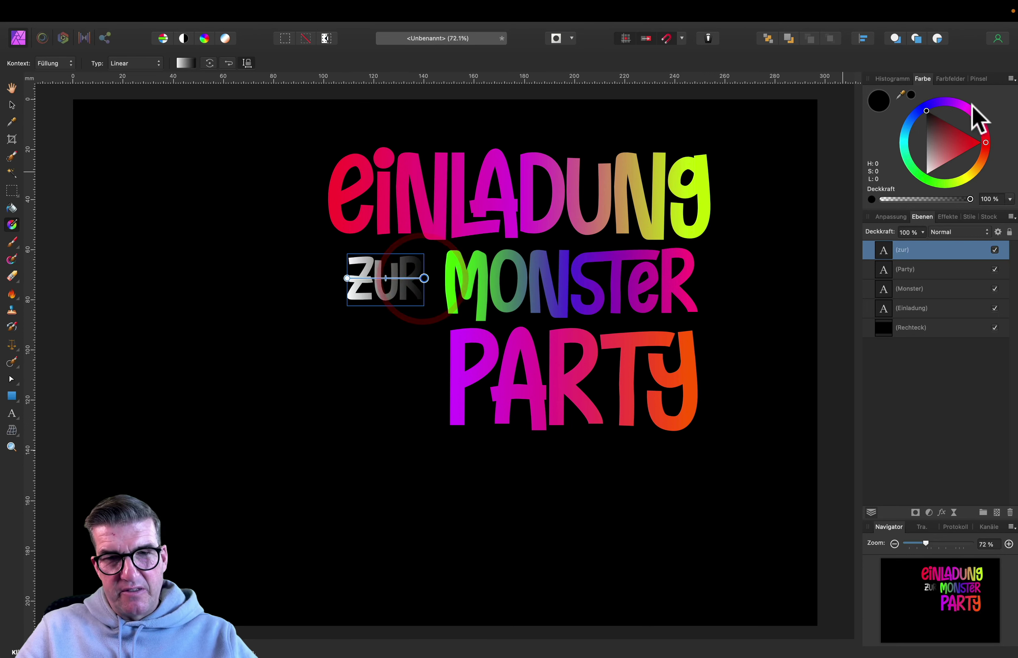
pyautogui.click(969, 110)
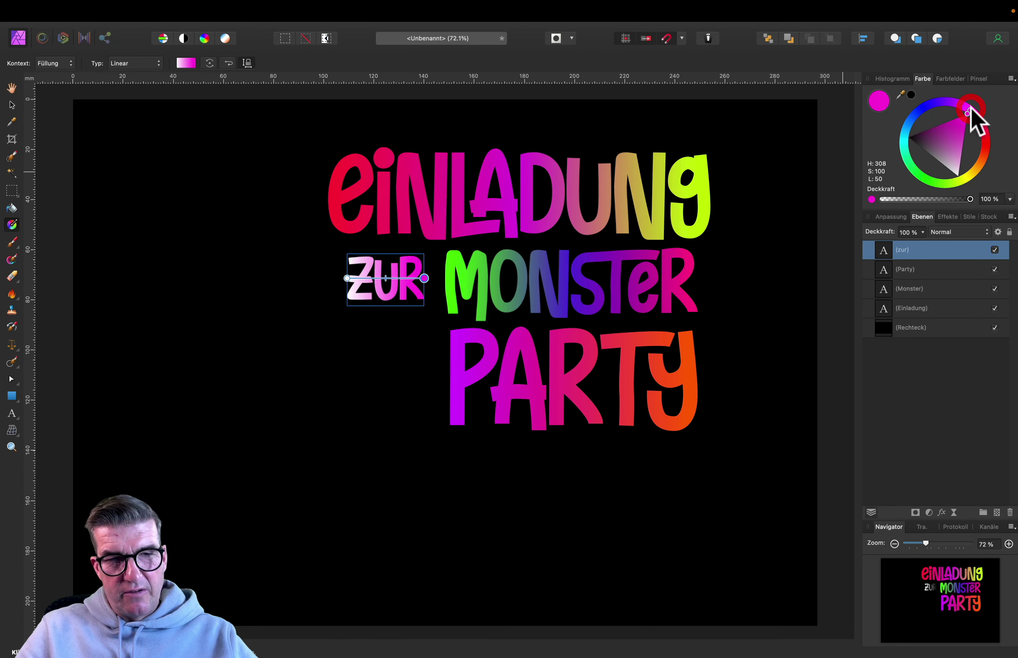
pyautogui.click(347, 278)
pyautogui.moveTo(934, 177)
pyautogui.mouseDown()
pyautogui.moveTo(925, 186)
pyautogui.moveTo(914, 172)
pyautogui.moveTo(933, 181)
pyautogui.mouseUp()
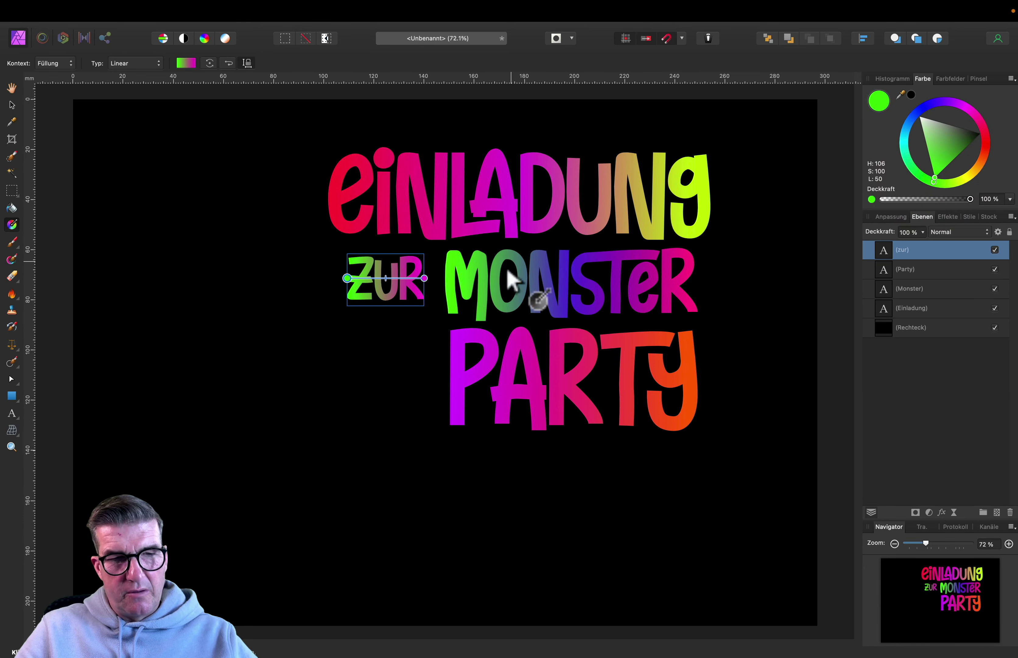
# Add a violet stop (H 270, S 87, L 55) at the middle of the "zur" text's gradient
pyautogui.click(386, 276)
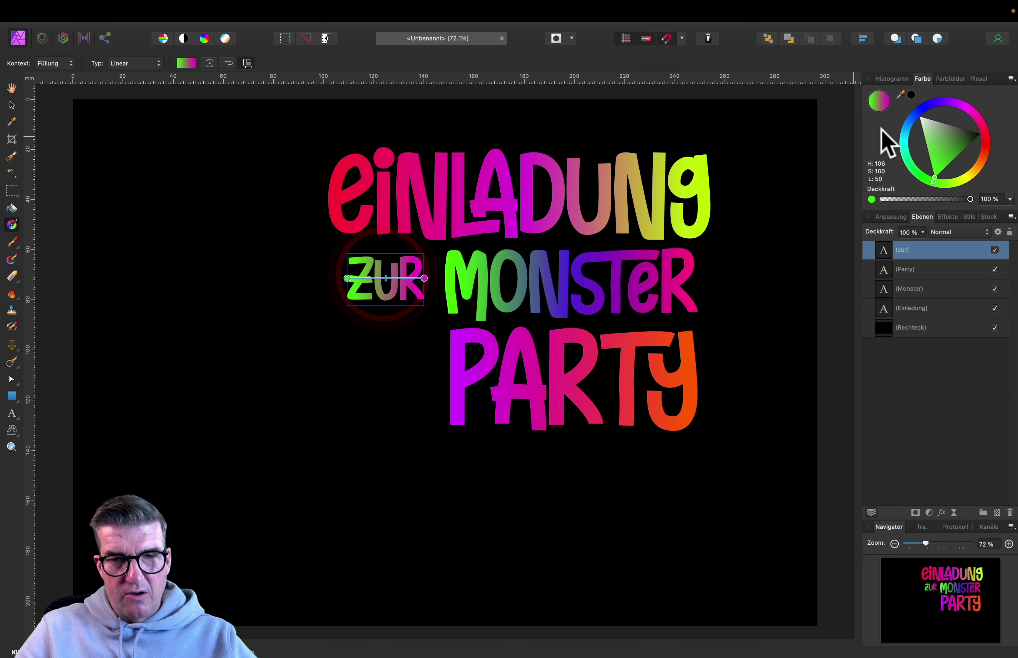
pyautogui.click(386, 278)
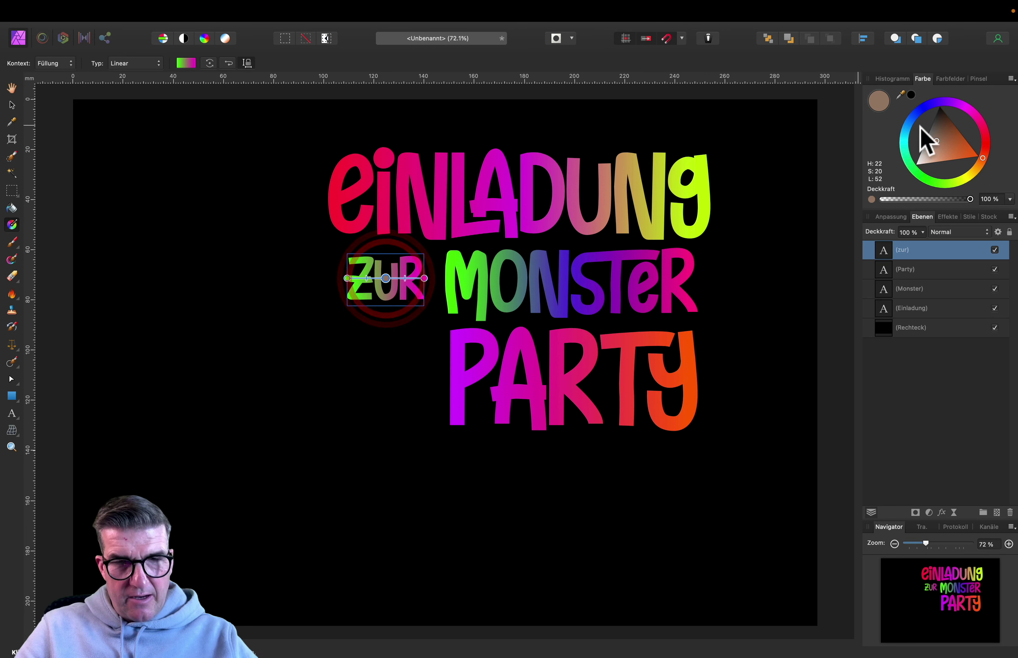
pyautogui.click(932, 104)
pyautogui.moveTo(924, 107)
pyautogui.mouseDown()
pyautogui.moveTo(973, 118)
pyautogui.moveTo(944, 109)
pyautogui.mouseUp()
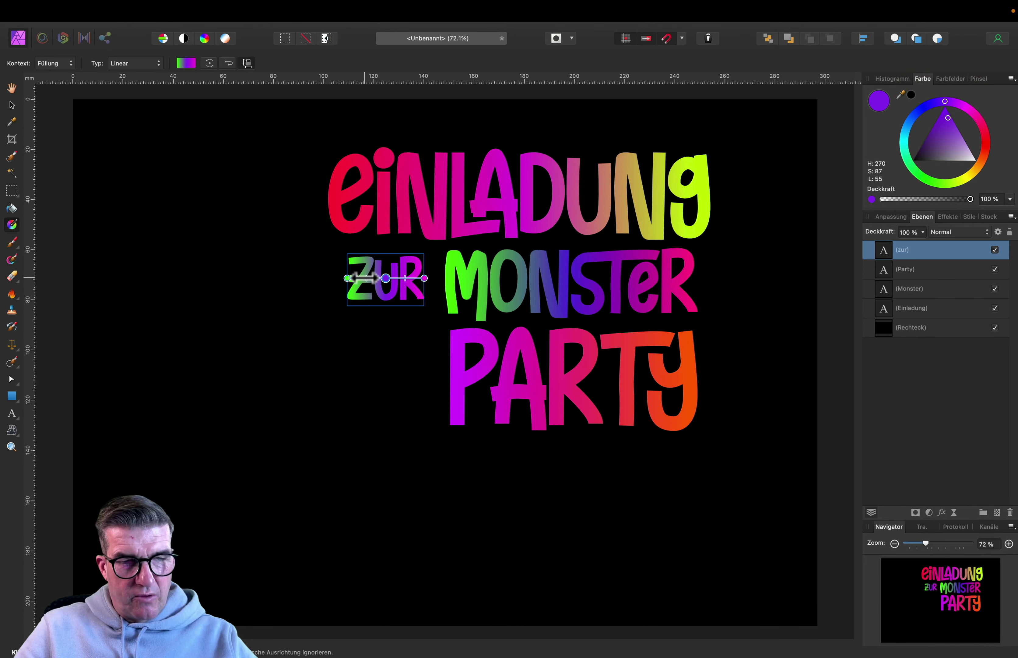
pyautogui.click(347, 278)
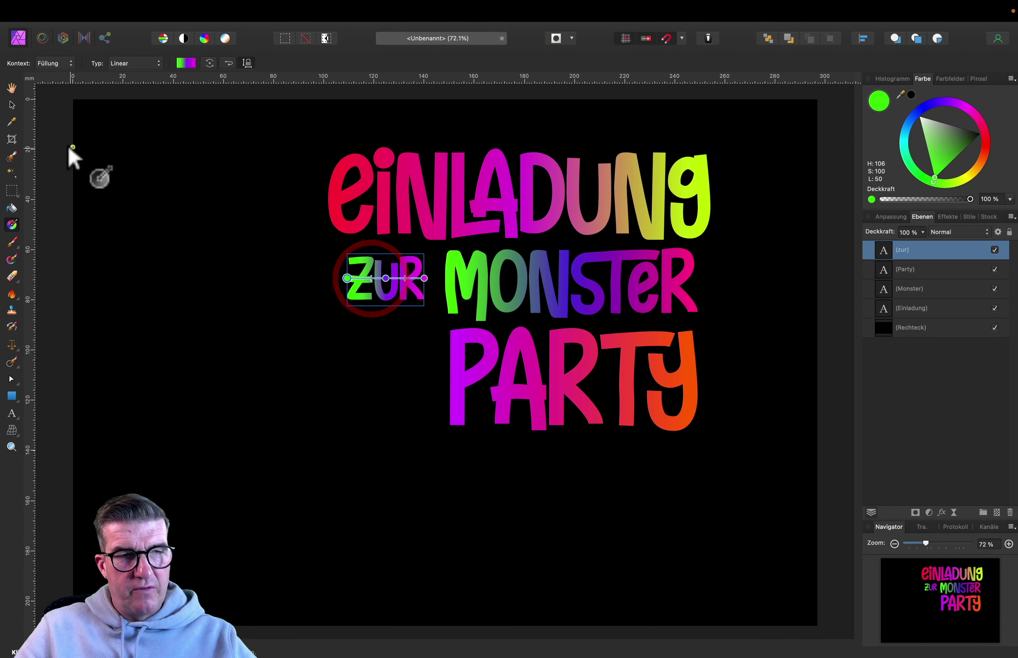
pyautogui.click(12, 105)
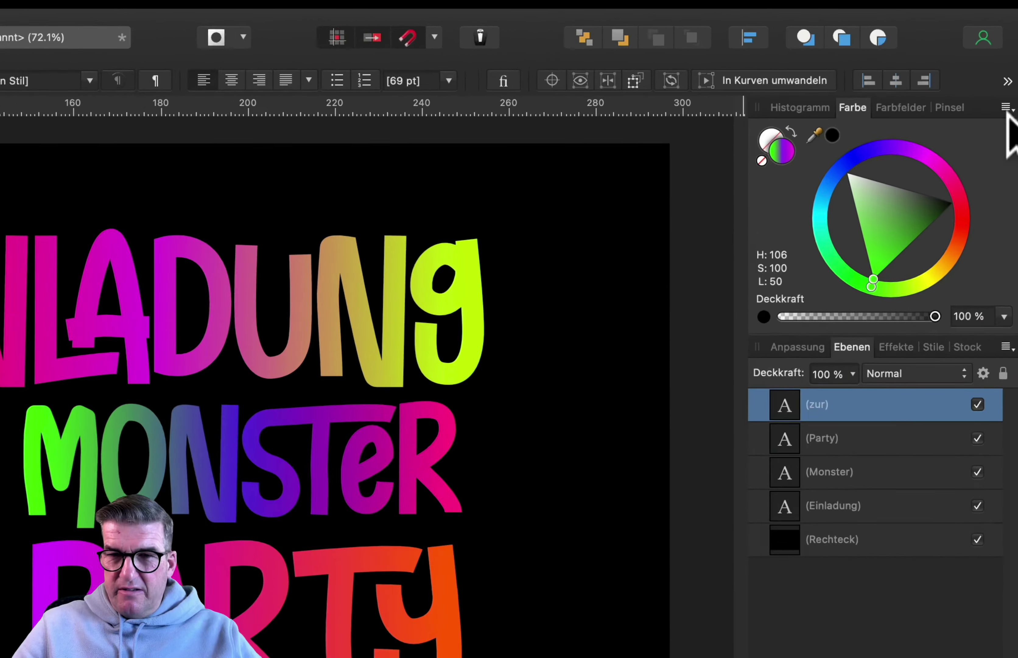
pyautogui.click(1012, 79)
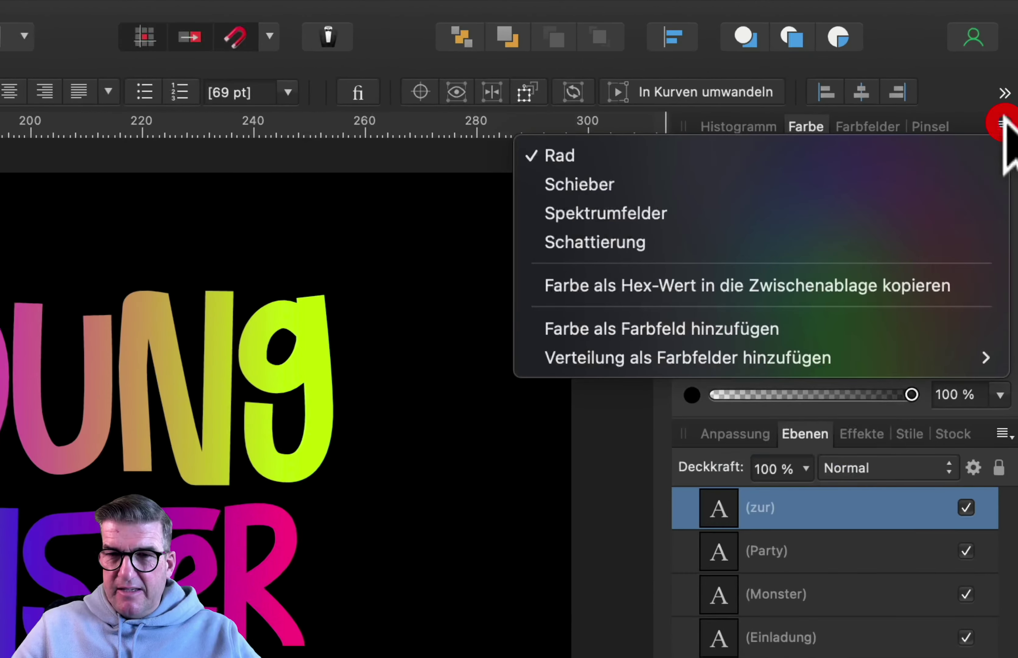
pyautogui.click(936, 125)
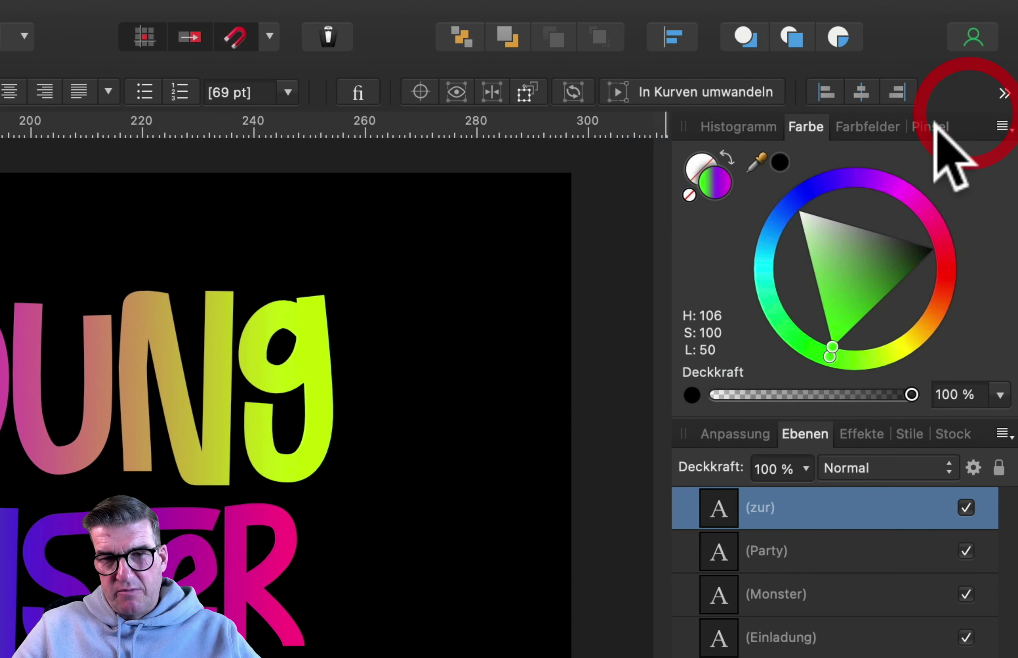
pyautogui.click(935, 125)
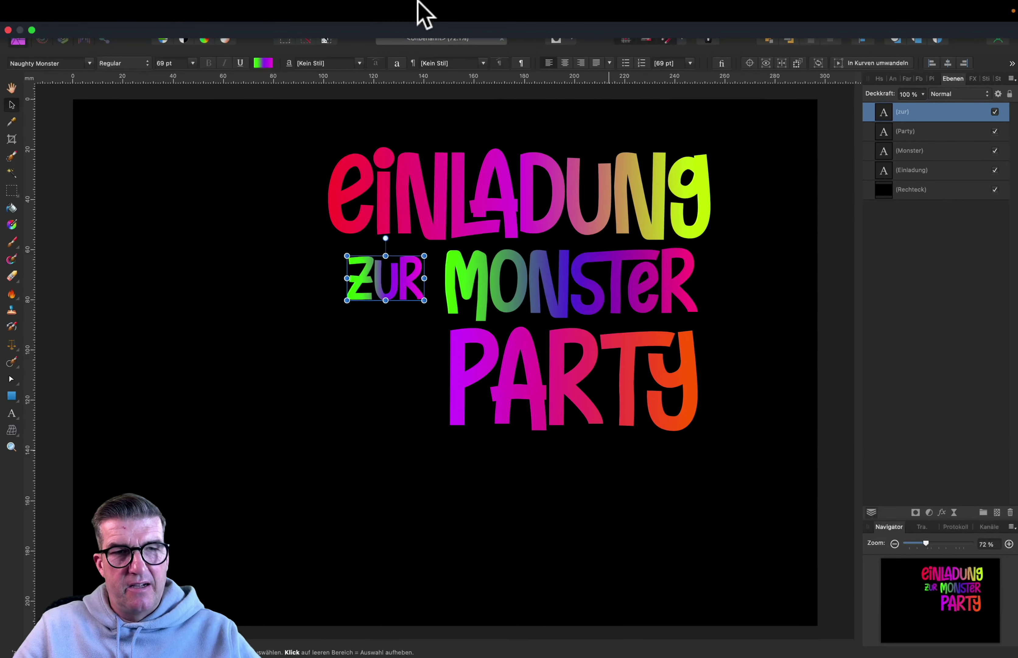
# Select the "Einladung" text and reset the studio panels to their default layout
pyautogui.click(359, 177)
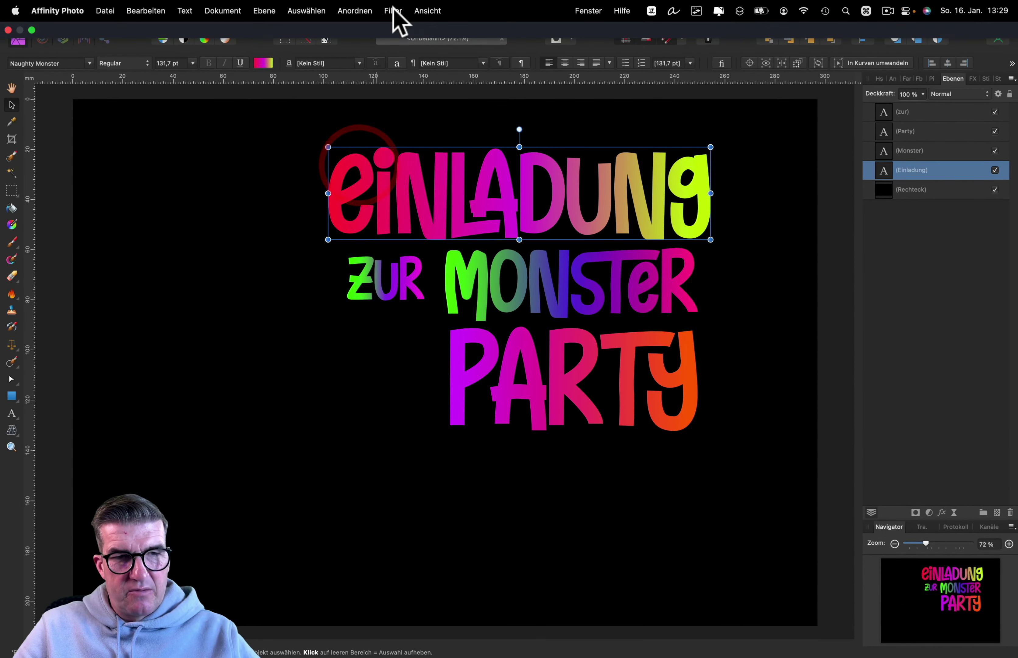
pyautogui.click(427, 13)
pyautogui.moveTo(445, 286)
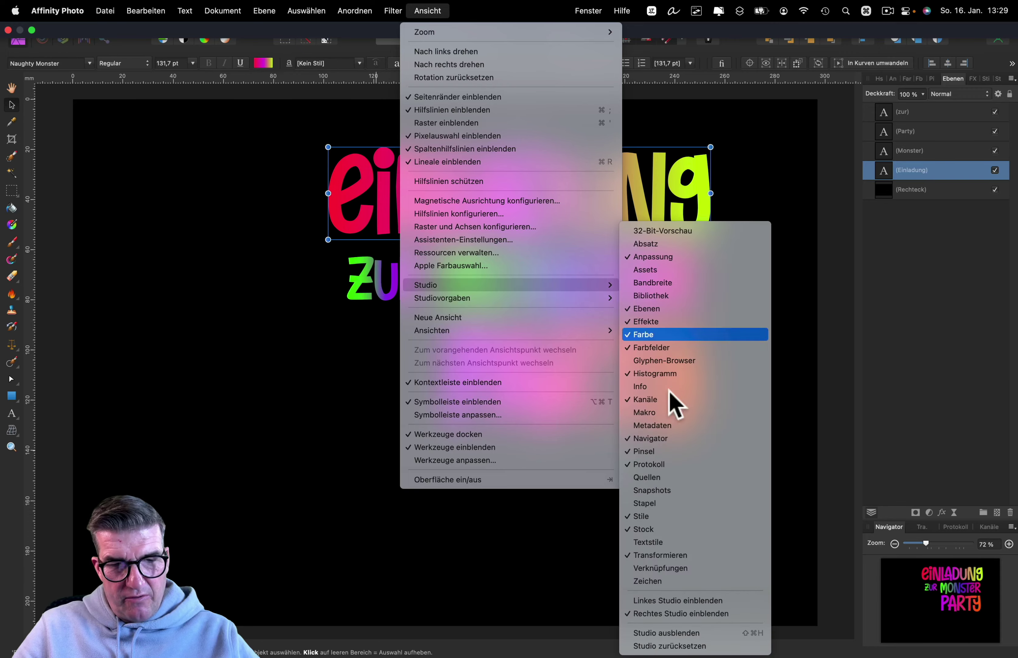
pyautogui.click(648, 645)
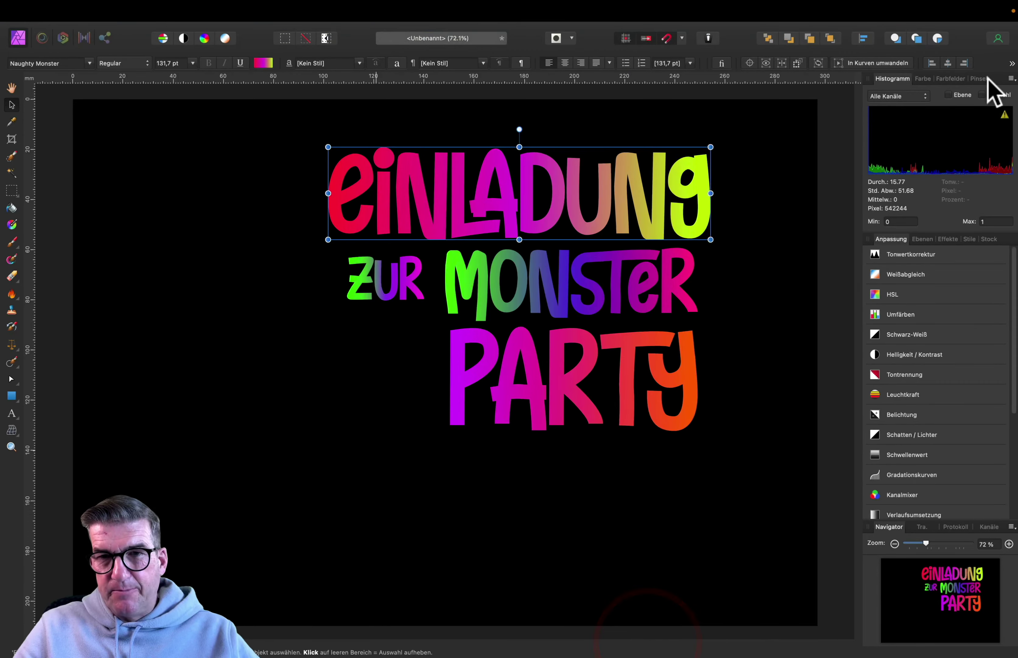
# Create a new brush category and rename it "Monster"
pyautogui.click(979, 79)
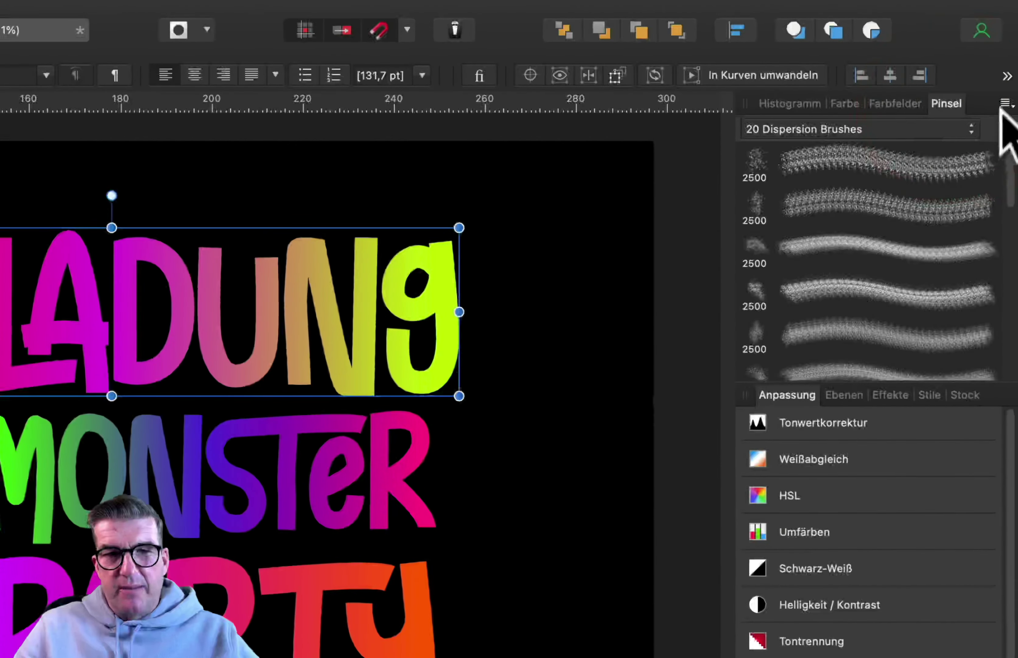
pyautogui.click(1005, 103)
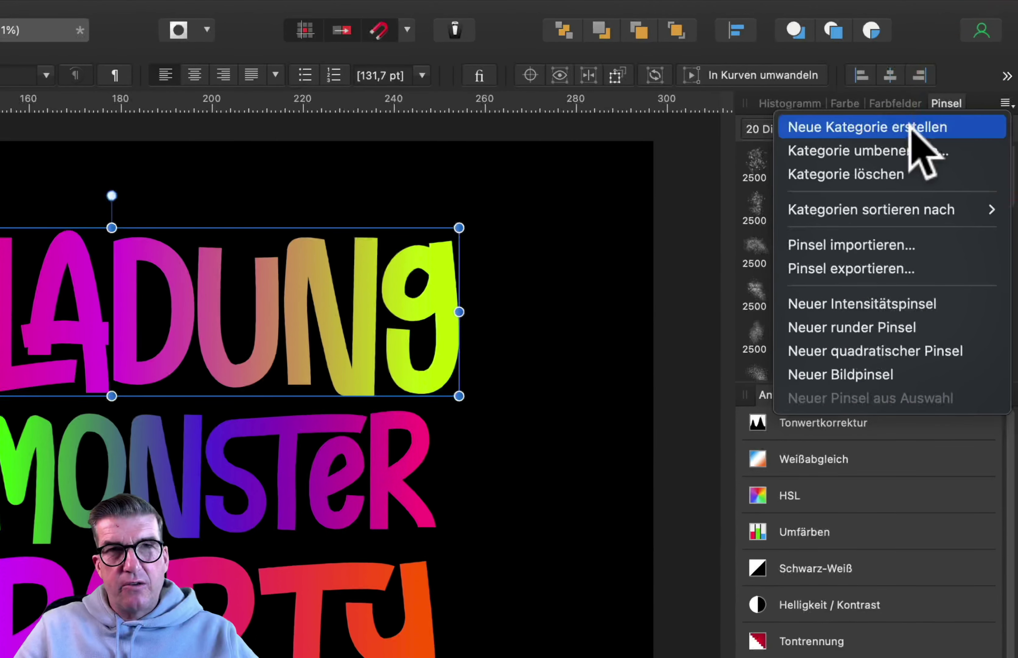
pyautogui.click(912, 128)
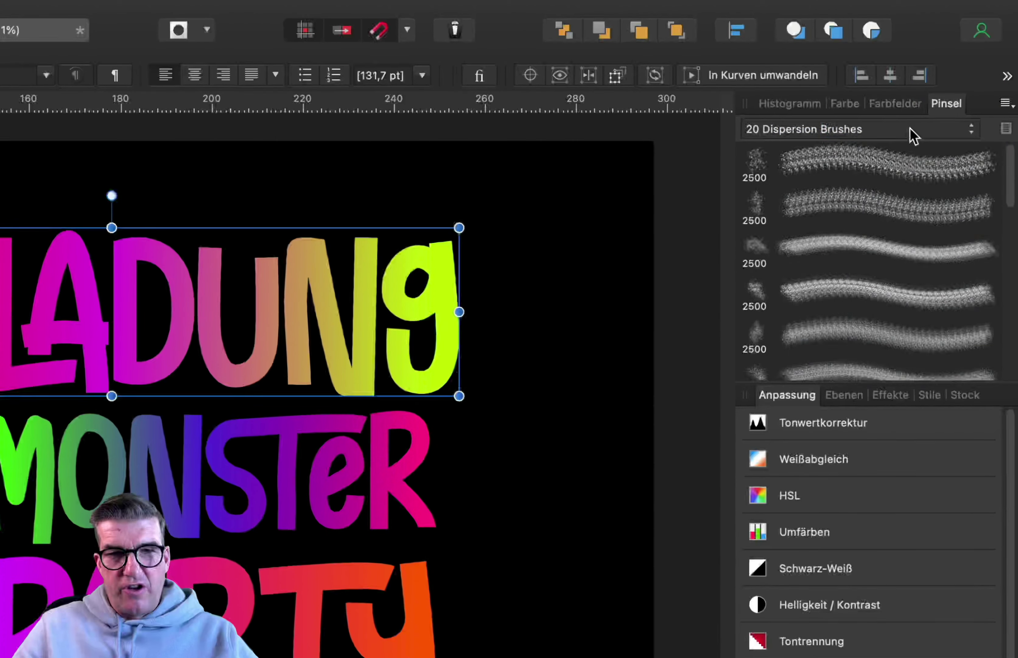
pyautogui.click(1006, 103)
pyautogui.click(907, 152)
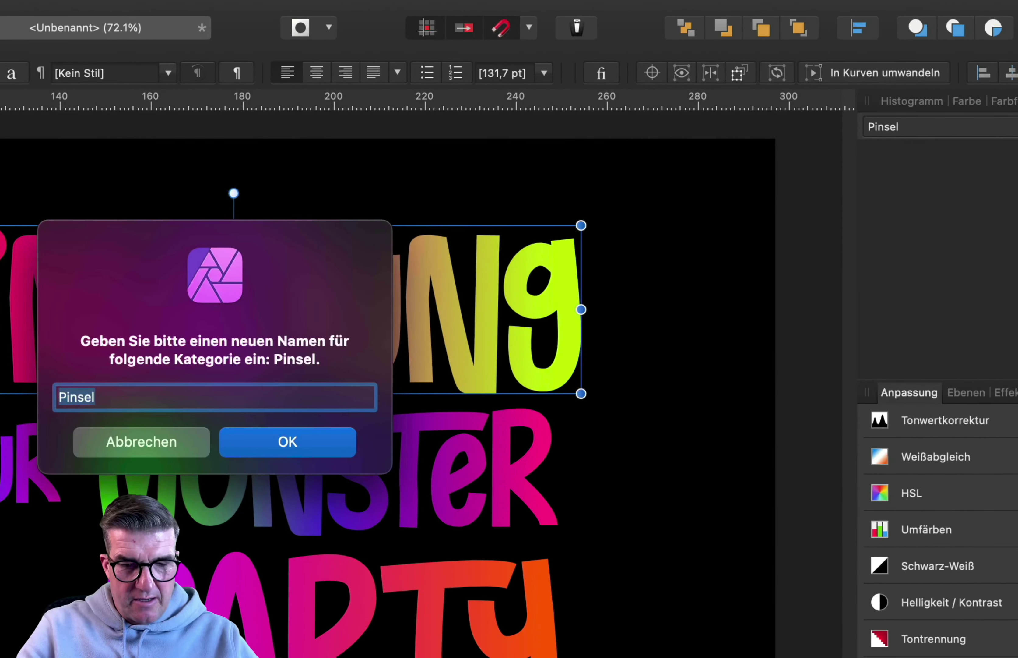
pyautogui.press('Return')
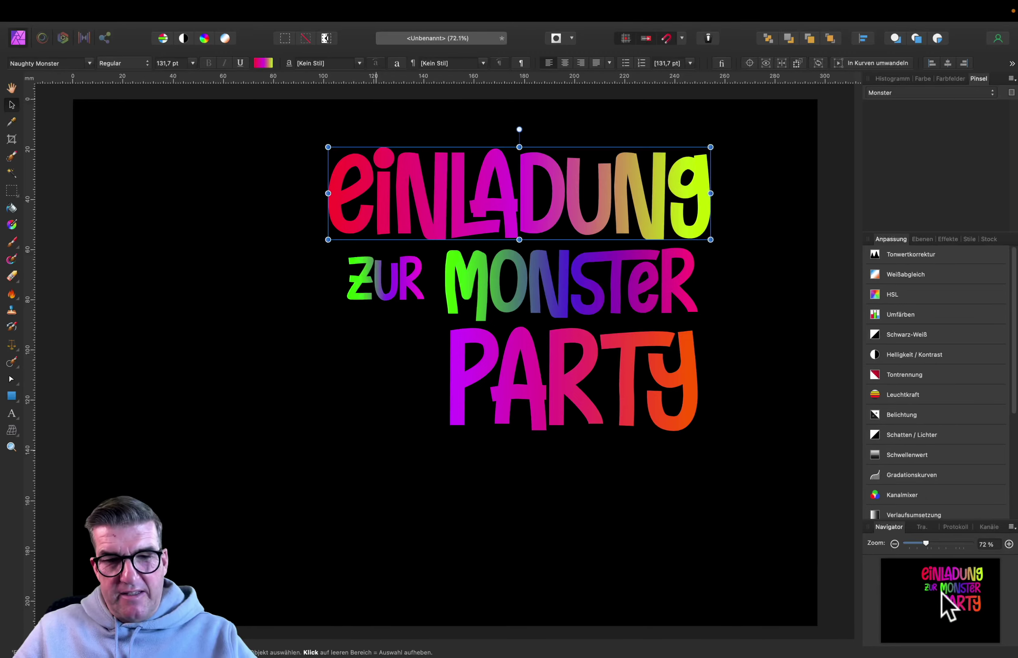
# Open the two slime monster PNG images from the Downloads folder as separate documents
pyautogui.click(960, 643)
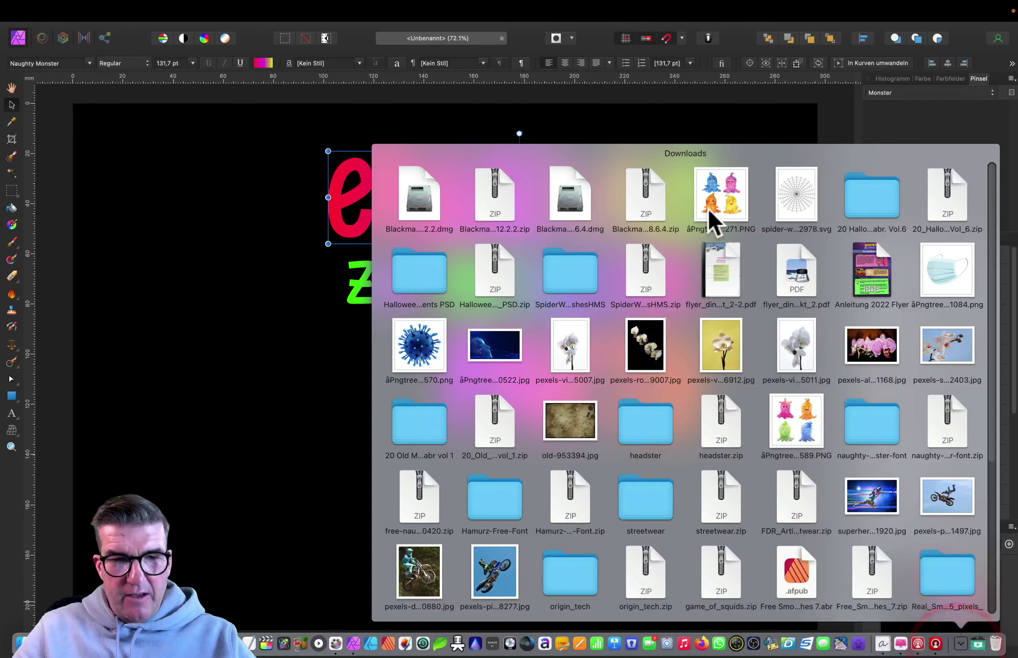
pyautogui.moveTo(715, 221); pyautogui.dragTo(356, 648)
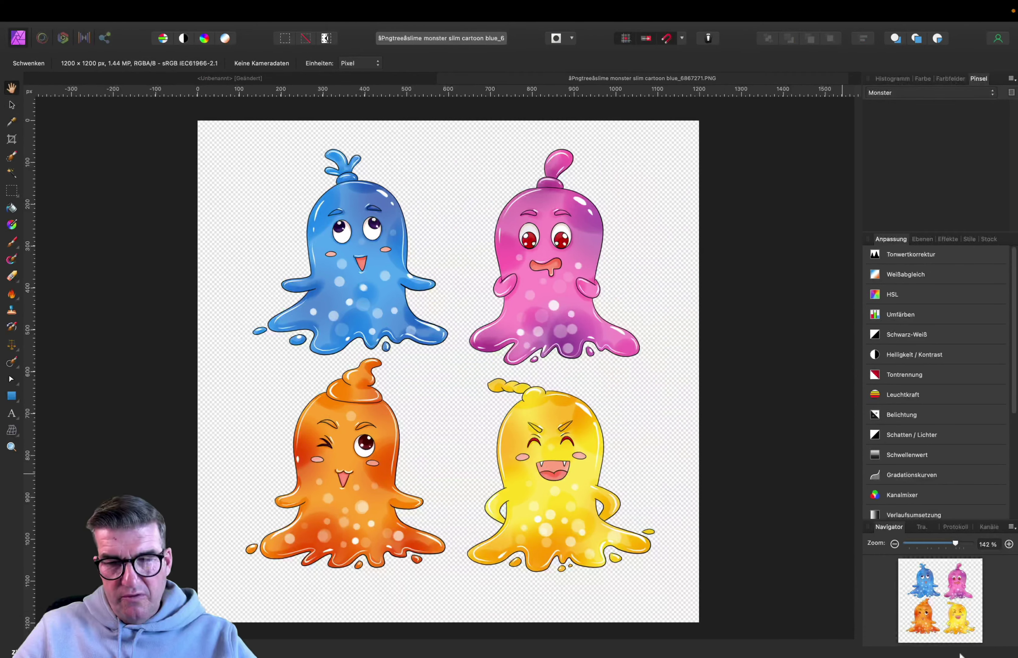
pyautogui.click(960, 644)
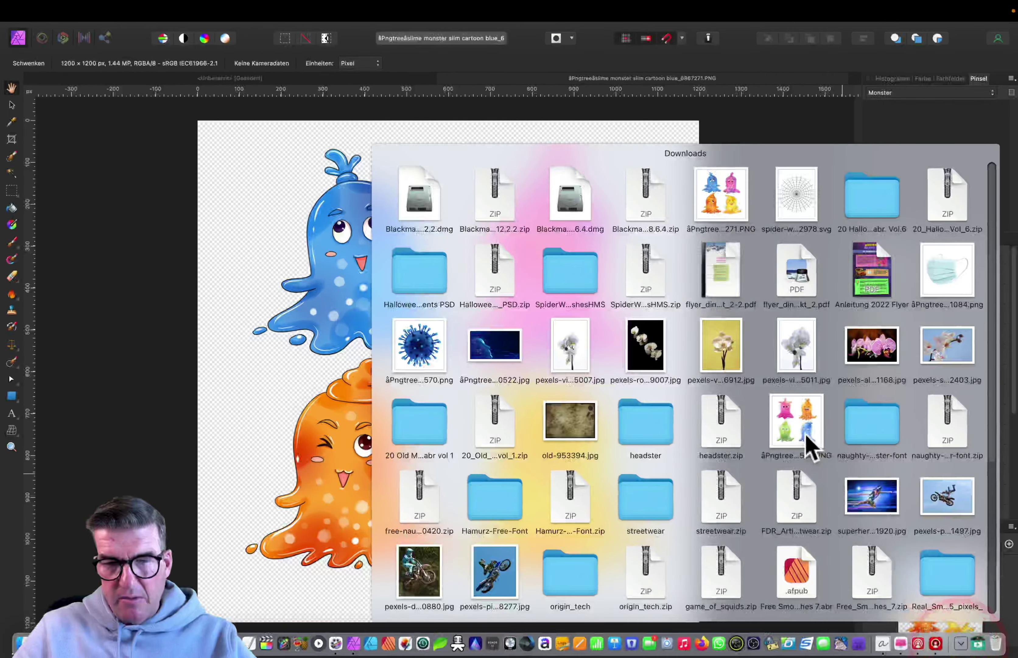
pyautogui.moveTo(806, 447); pyautogui.dragTo(360, 650)
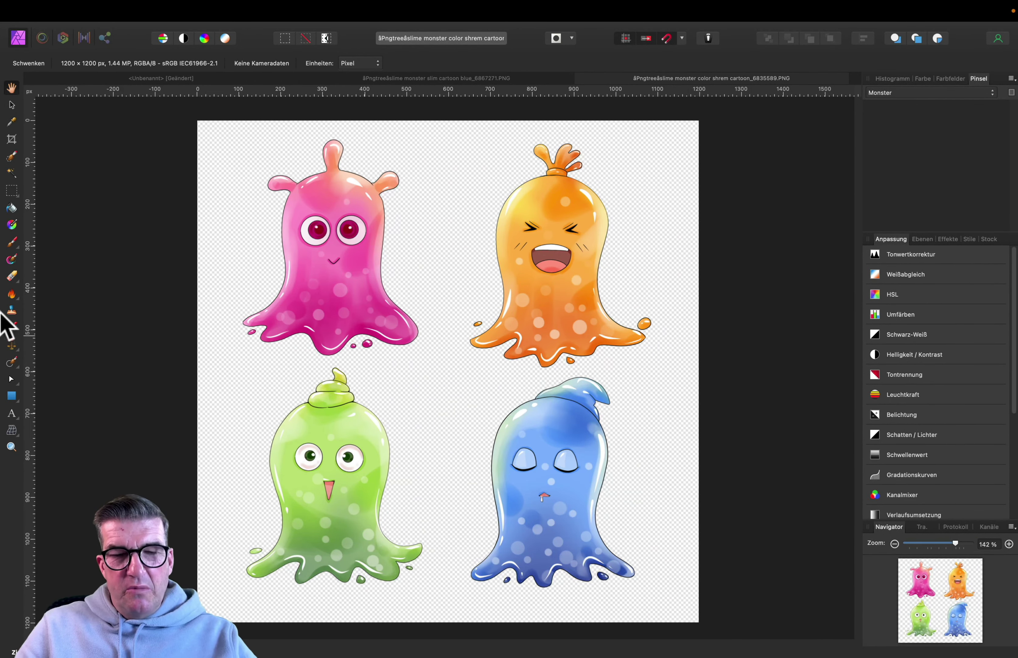
# Show the layers of the second monster image and make a rectangular marquee selection around the pink monster
pyautogui.click(924, 239)
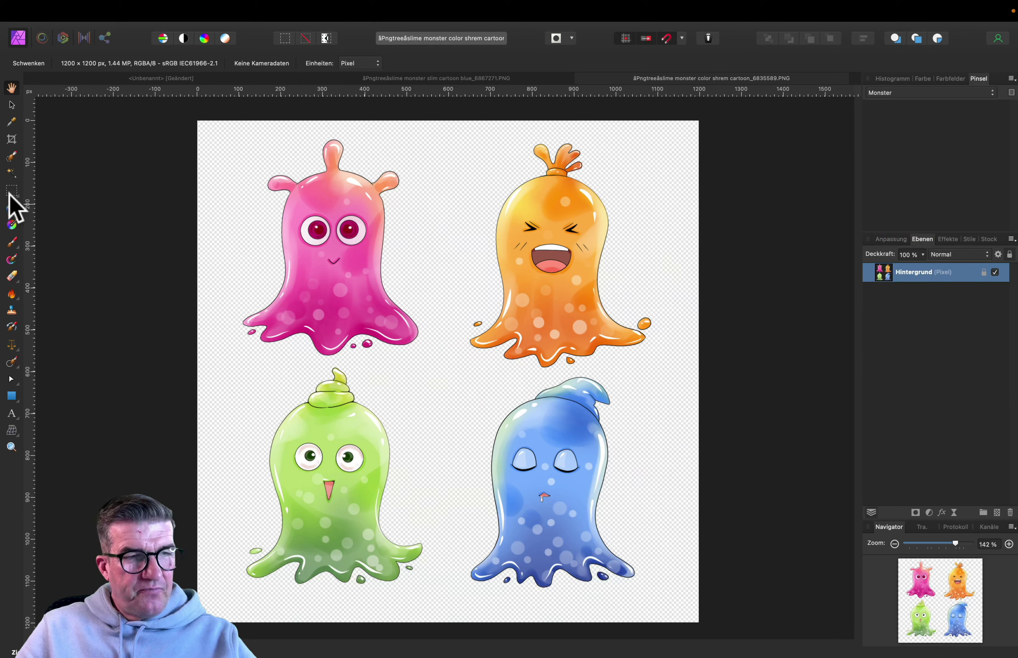
pyautogui.click(11, 192)
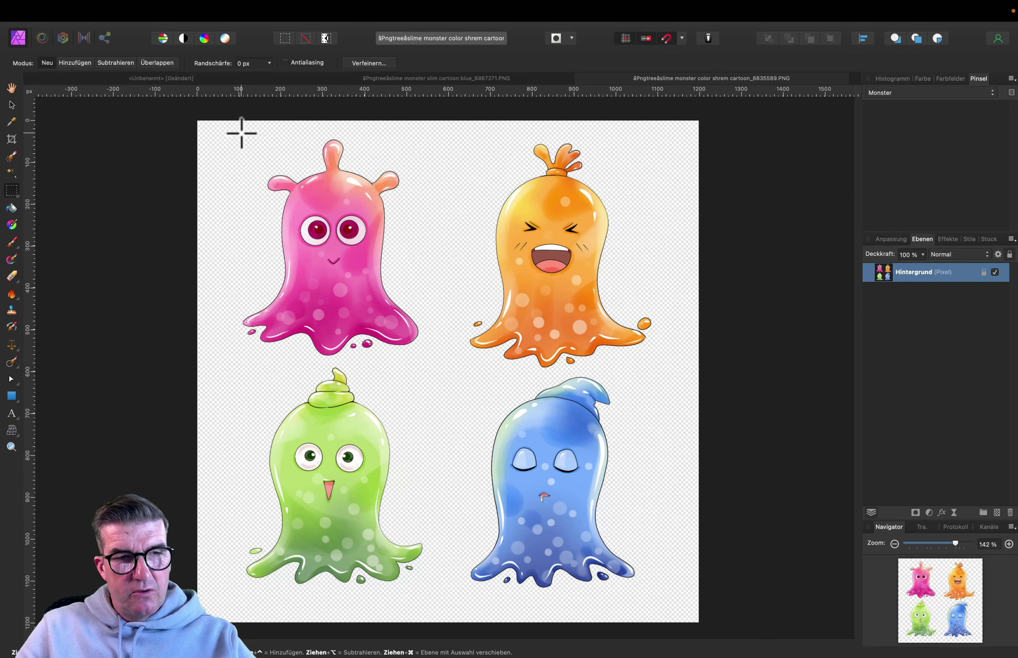
pyautogui.moveTo(432, 371); pyautogui.dragTo(432, 363)
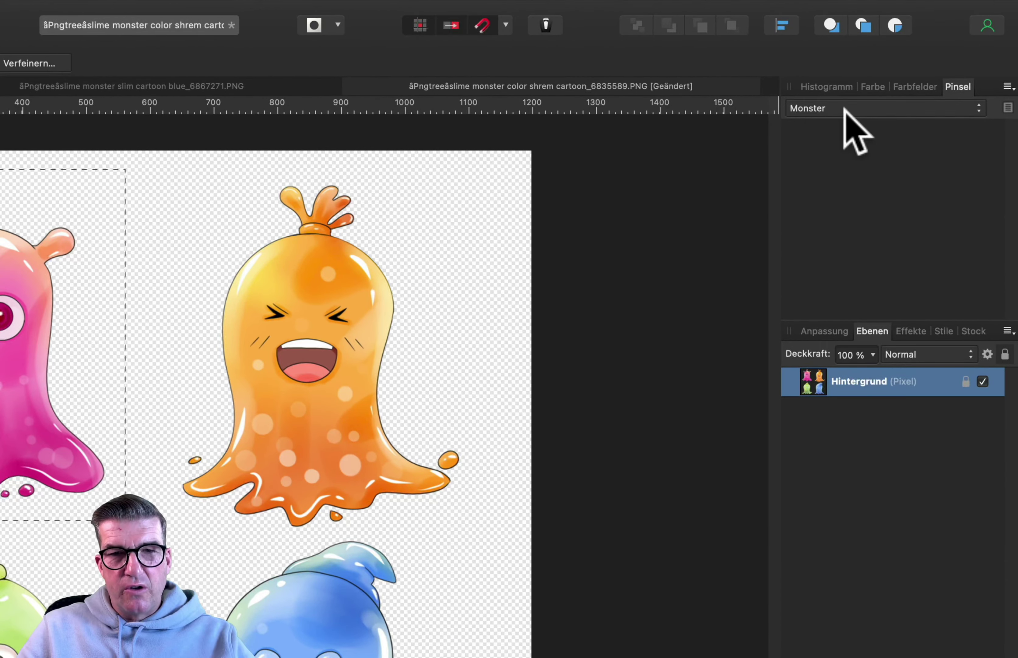
# Rasterise the Hintergrund layer and create a new brush from the pink monster selection in the Monster category
pyautogui.click(1008, 87)
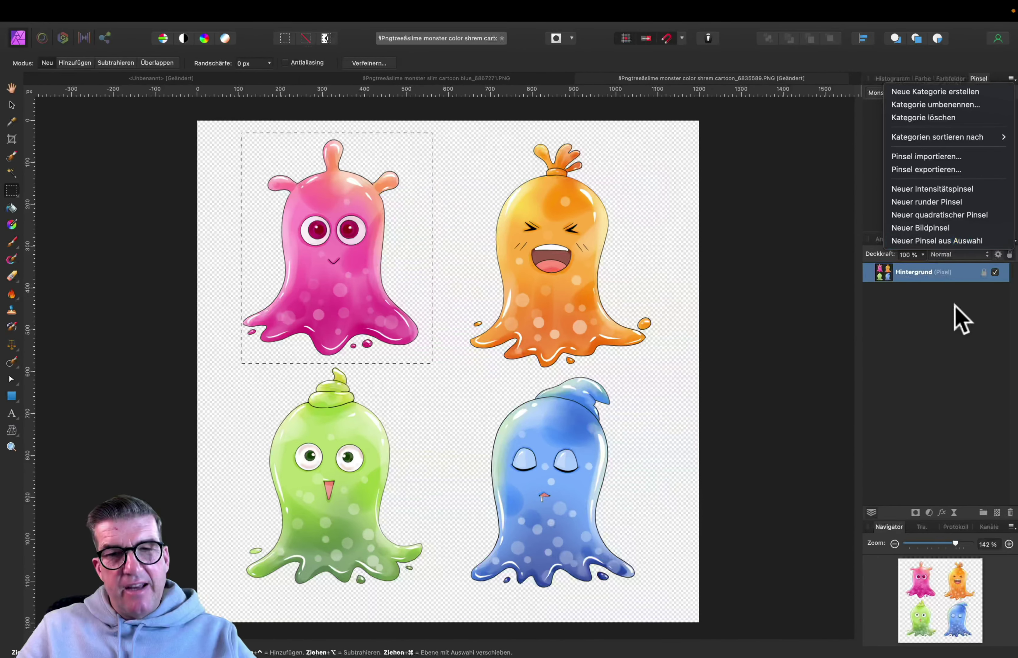
pyautogui.click(956, 336)
pyautogui.rightClick(917, 277)
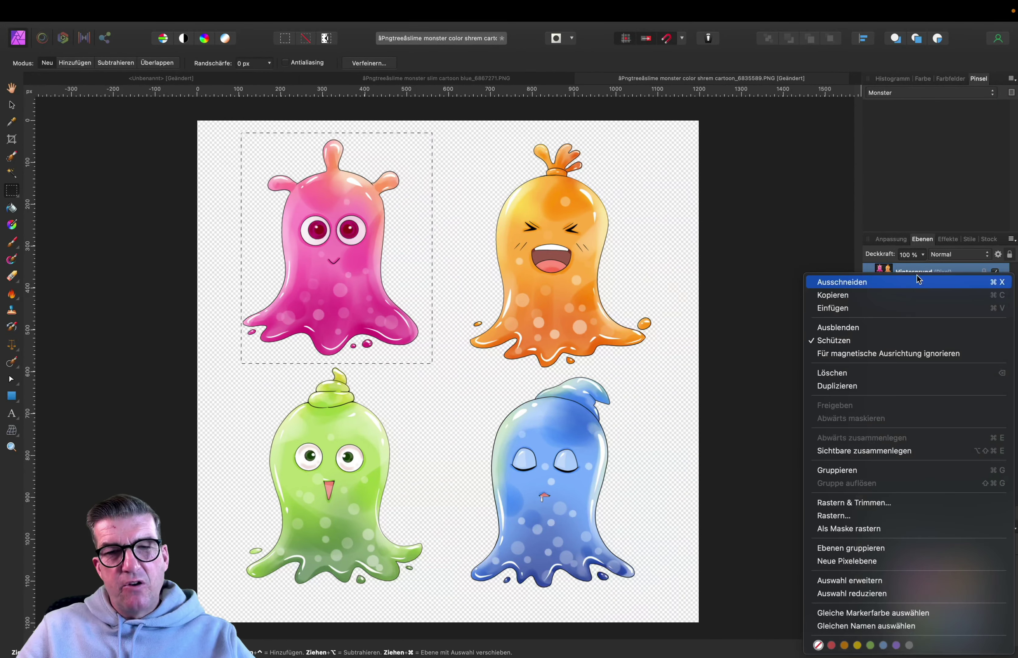
pyautogui.click(860, 519)
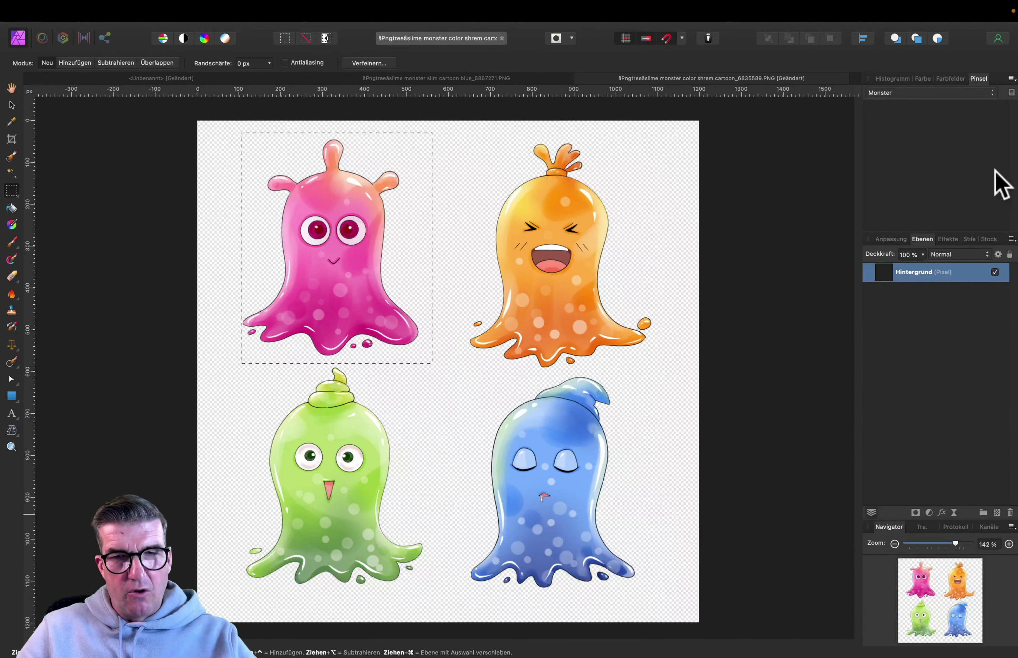
pyautogui.click(1012, 79)
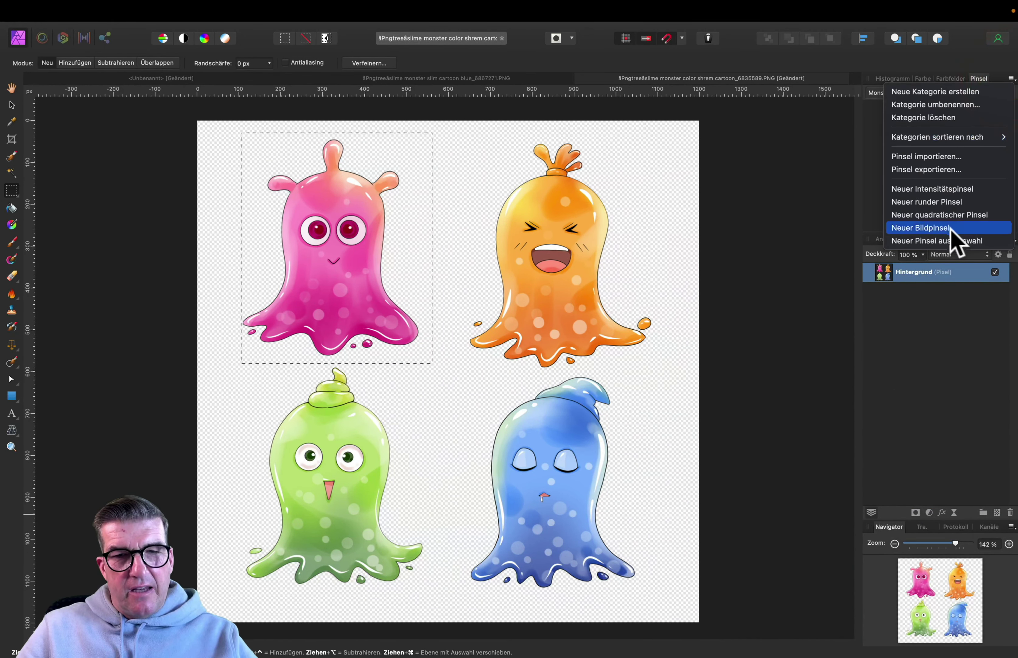
pyautogui.click(937, 242)
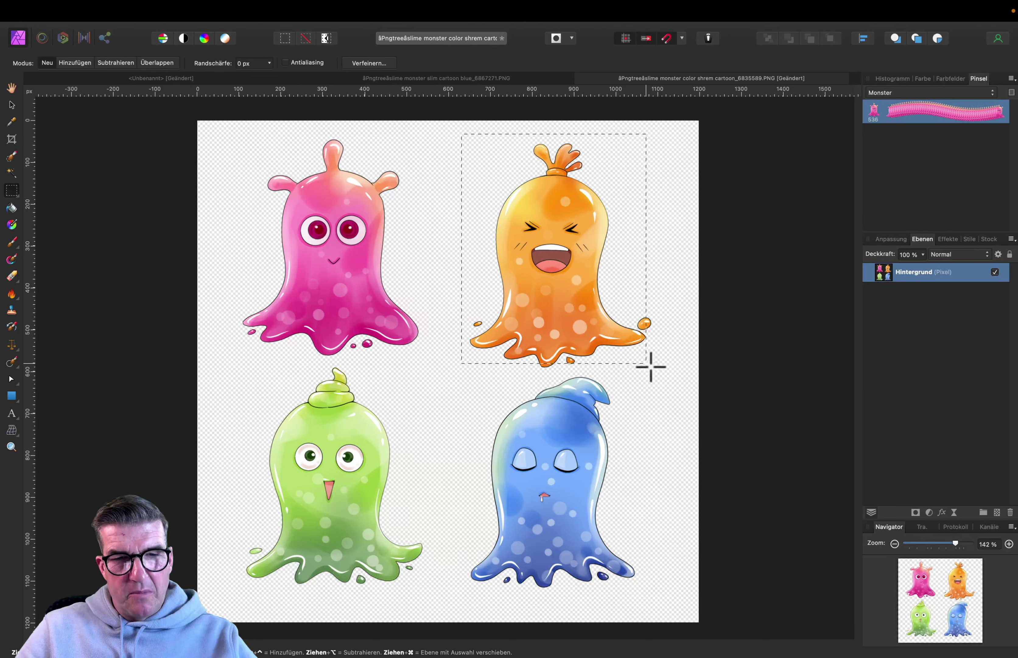
# Select the orange monster with a rectangular marquee and create a new brush from the selection
pyautogui.moveTo(650, 366); pyautogui.dragTo(660, 373)
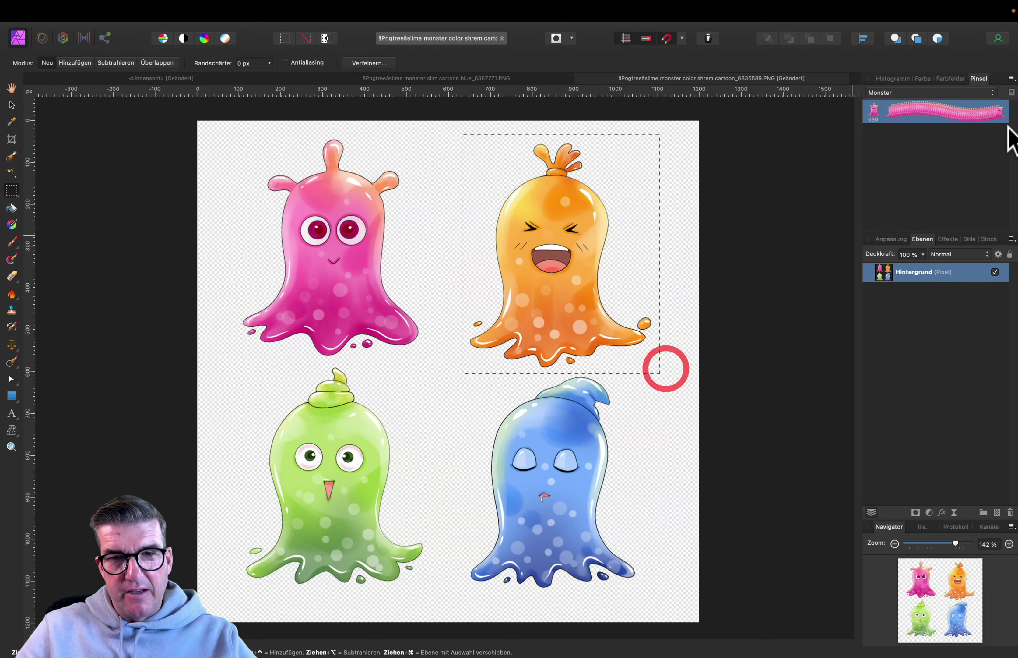
pyautogui.click(1012, 80)
pyautogui.click(966, 243)
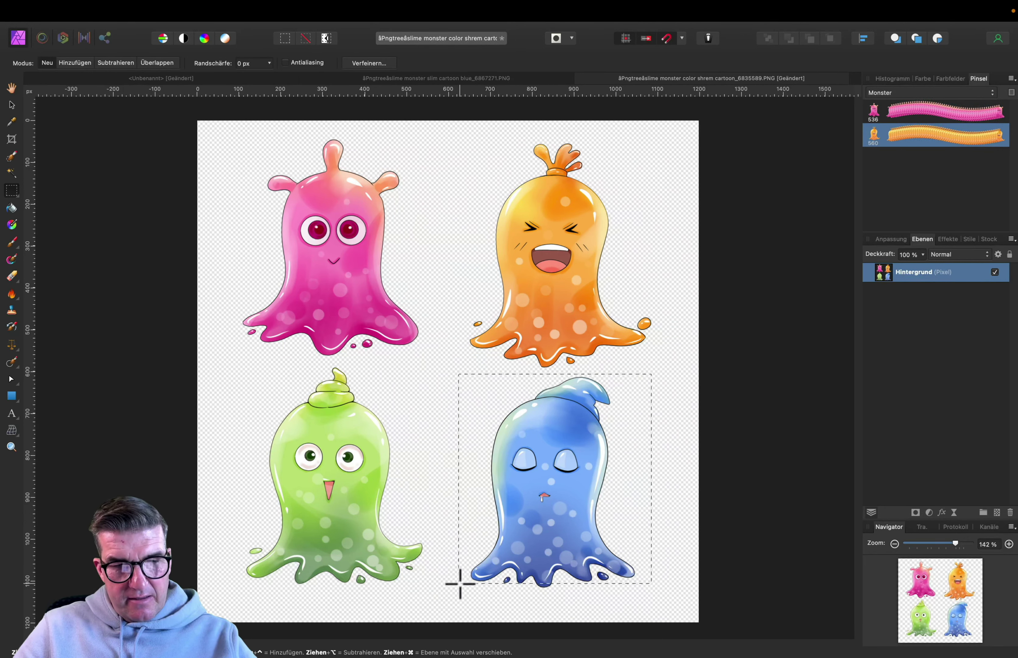
# Select the blue monster with a rectangular marquee and create a new brush from the selection
pyautogui.moveTo(460, 583); pyautogui.dragTo(457, 589)
pyautogui.click(1011, 80)
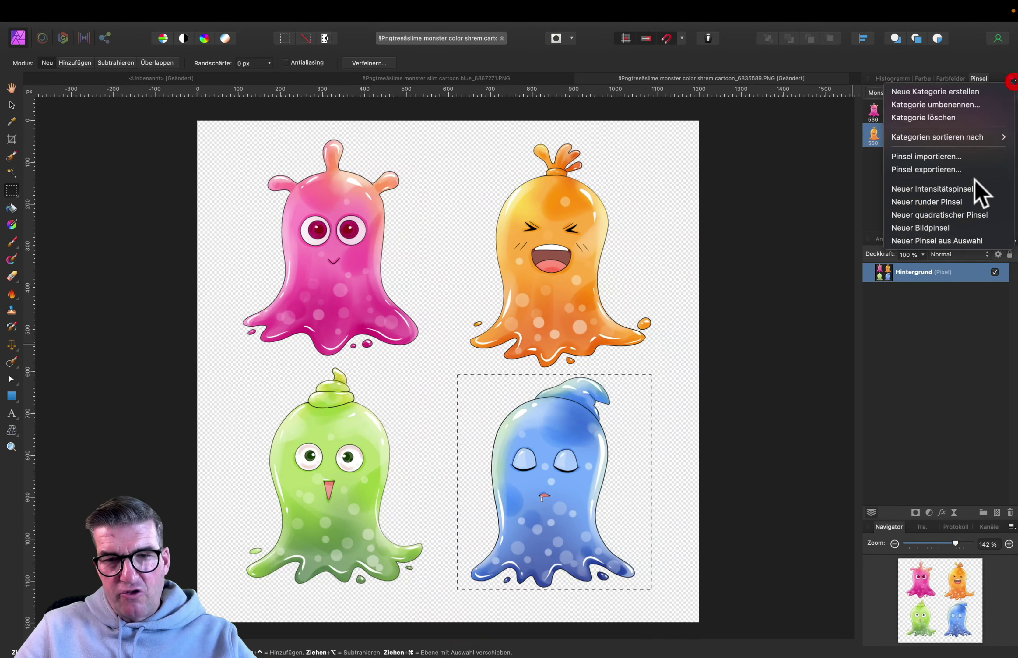
pyautogui.click(952, 240)
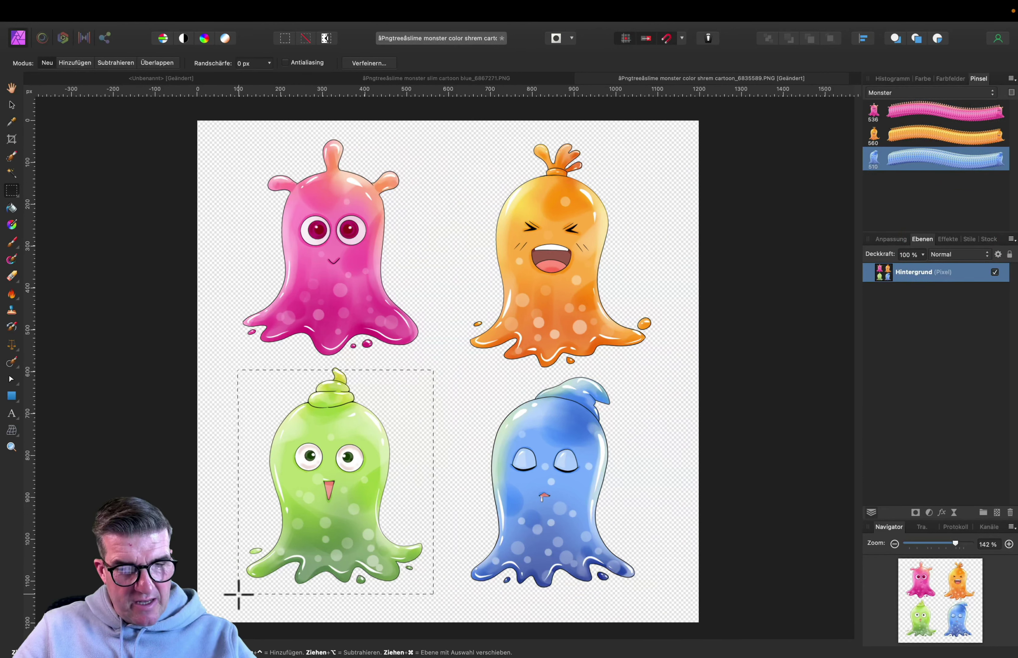
# Select the whole green monster with a rectangular marquee and create a new brush from the selection
pyautogui.moveTo(238, 593); pyautogui.dragTo(237, 594)
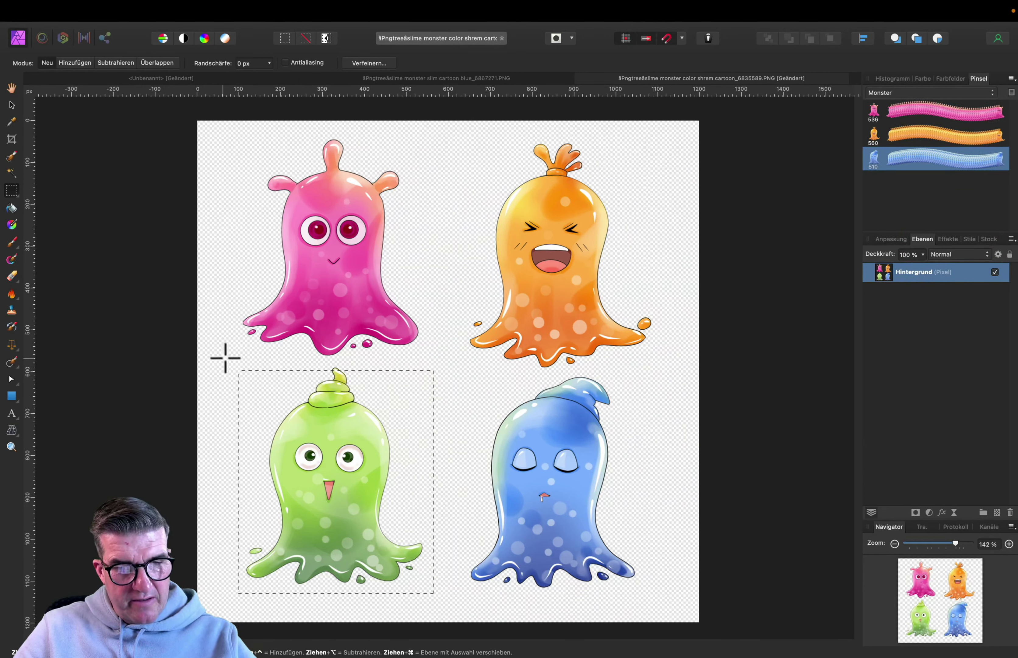
pyautogui.moveTo(443, 585); pyautogui.dragTo(440, 594)
pyautogui.click(1011, 78)
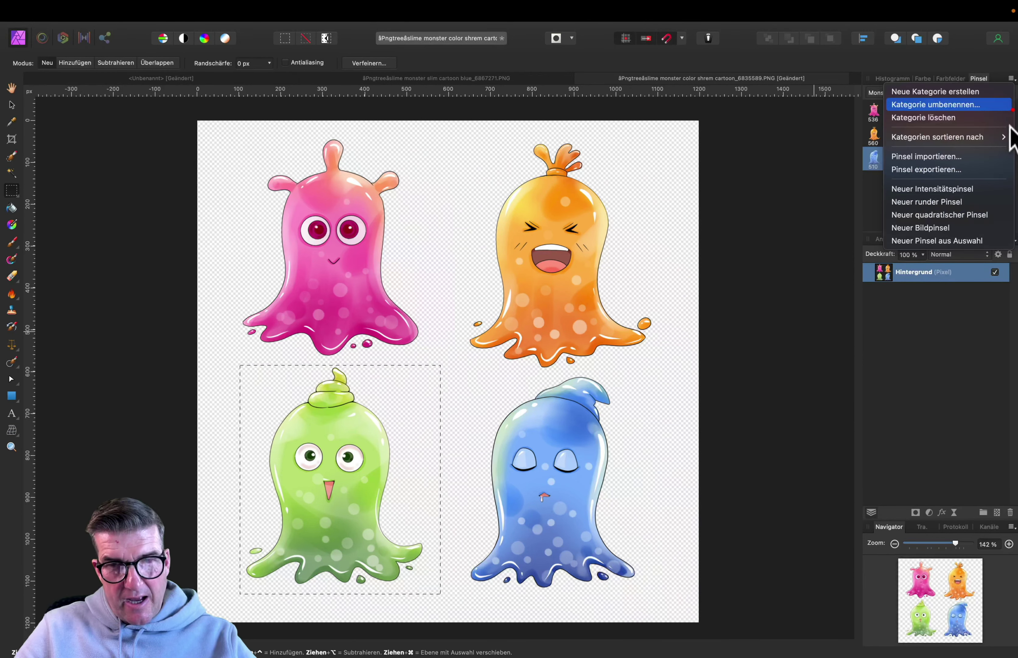
pyautogui.click(975, 240)
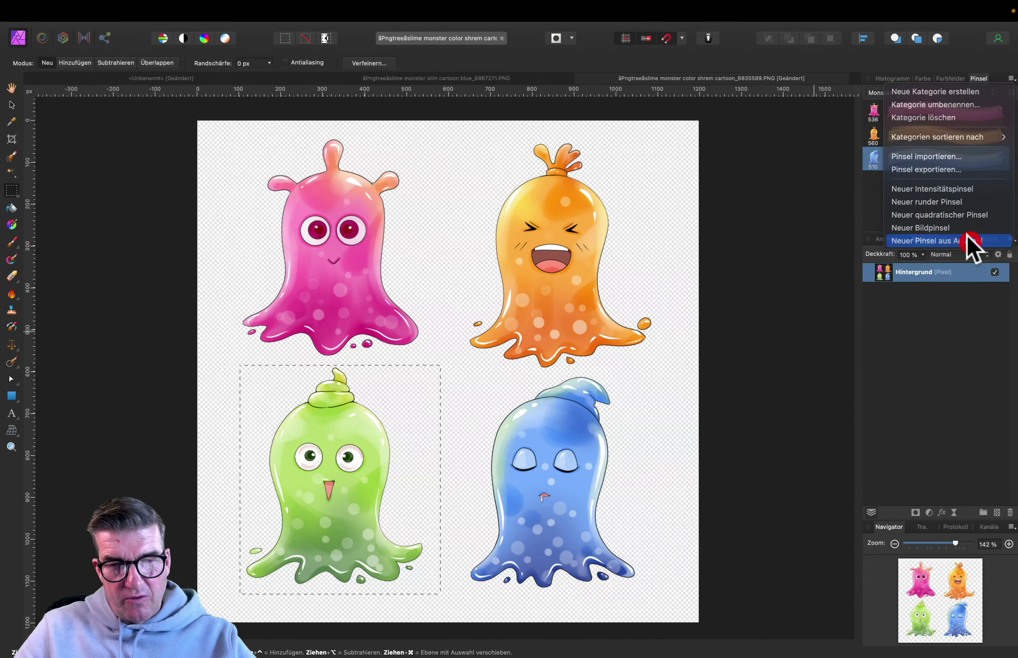
# Close the slime monster color shrem cartoon image without saving and bring up the slime monster slim cartoon blue image
pyautogui.click(581, 78)
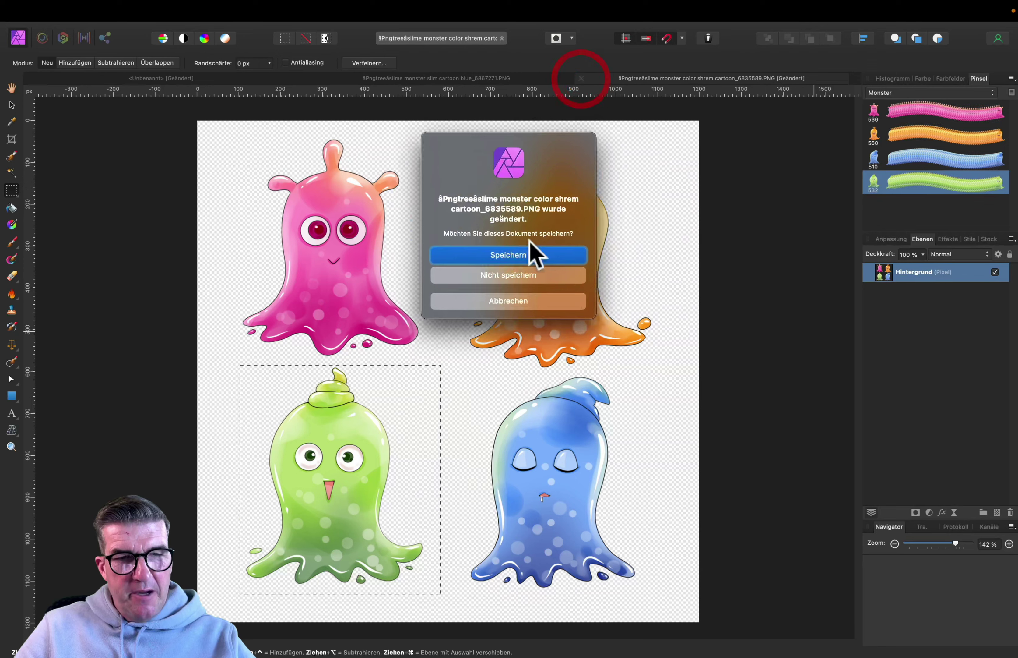
pyautogui.click(518, 277)
pyautogui.click(552, 79)
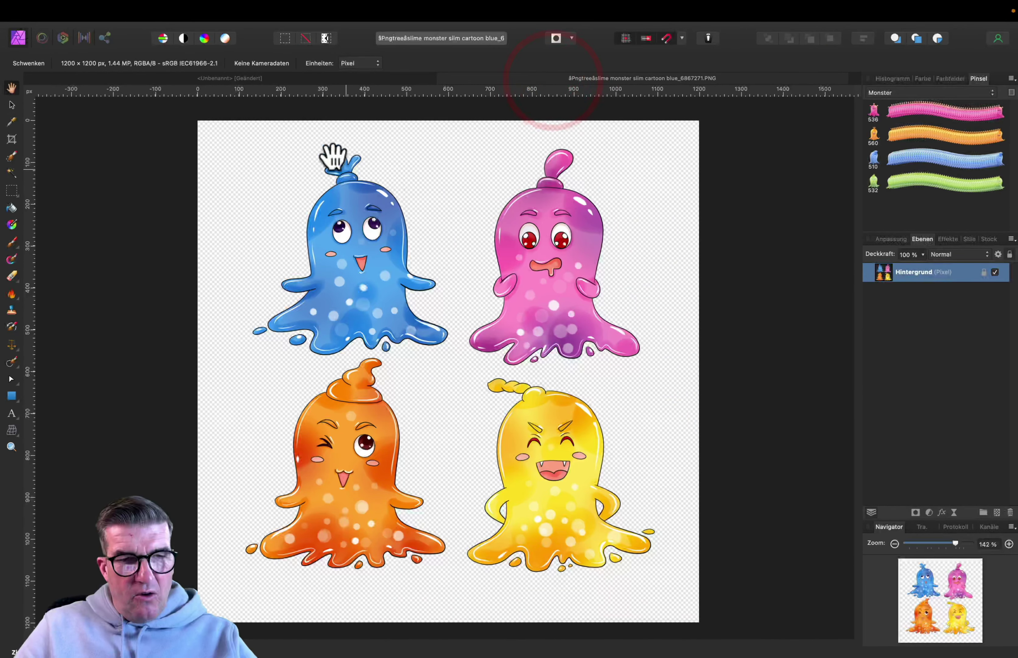
# Select the blue monster with a rectangular marquee and create a new brush from the selection in the Monster category
pyautogui.click(17, 191)
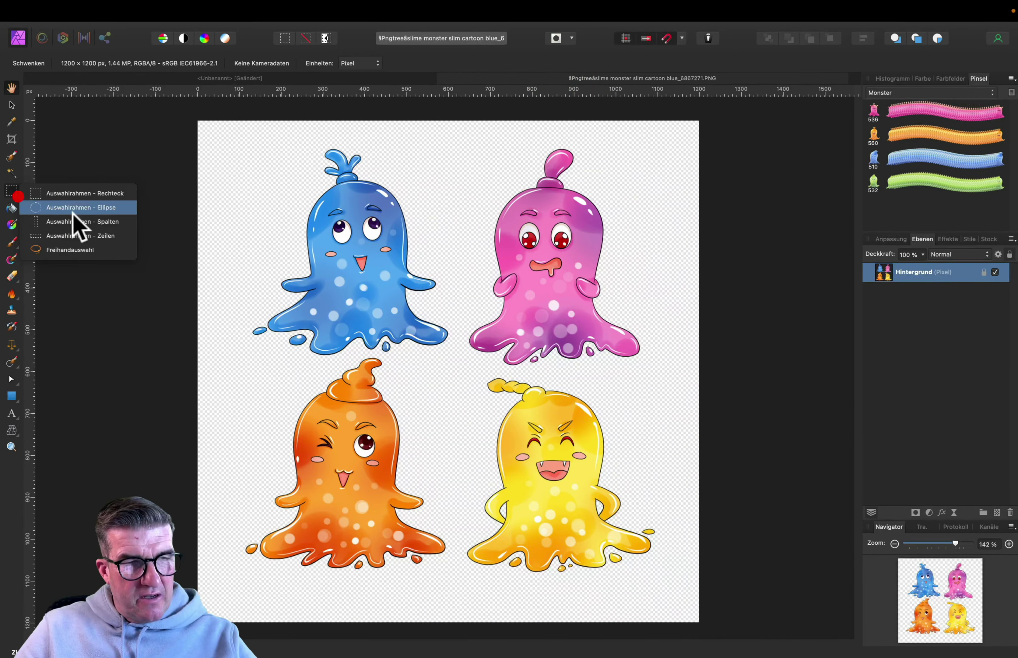
pyautogui.click(104, 189)
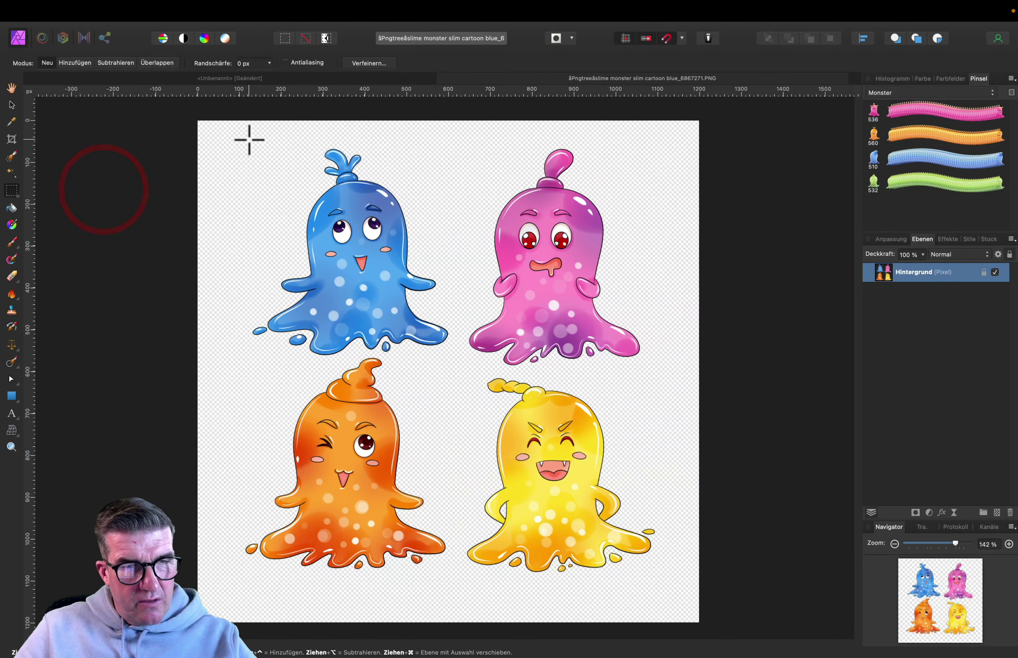
pyautogui.moveTo(456, 355); pyautogui.dragTo(455, 356)
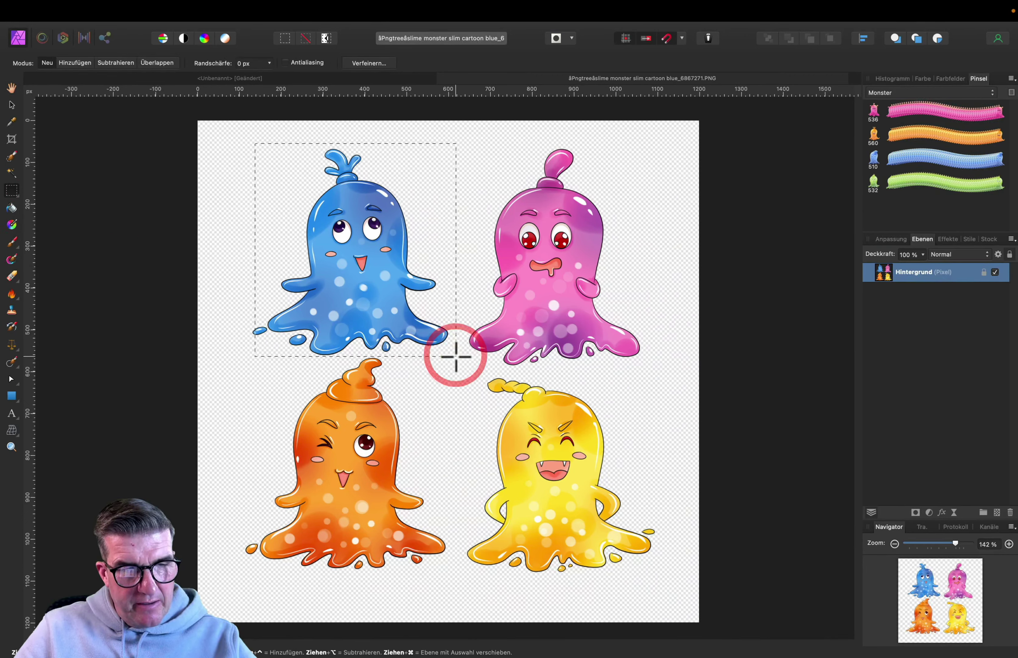
pyautogui.click(1012, 80)
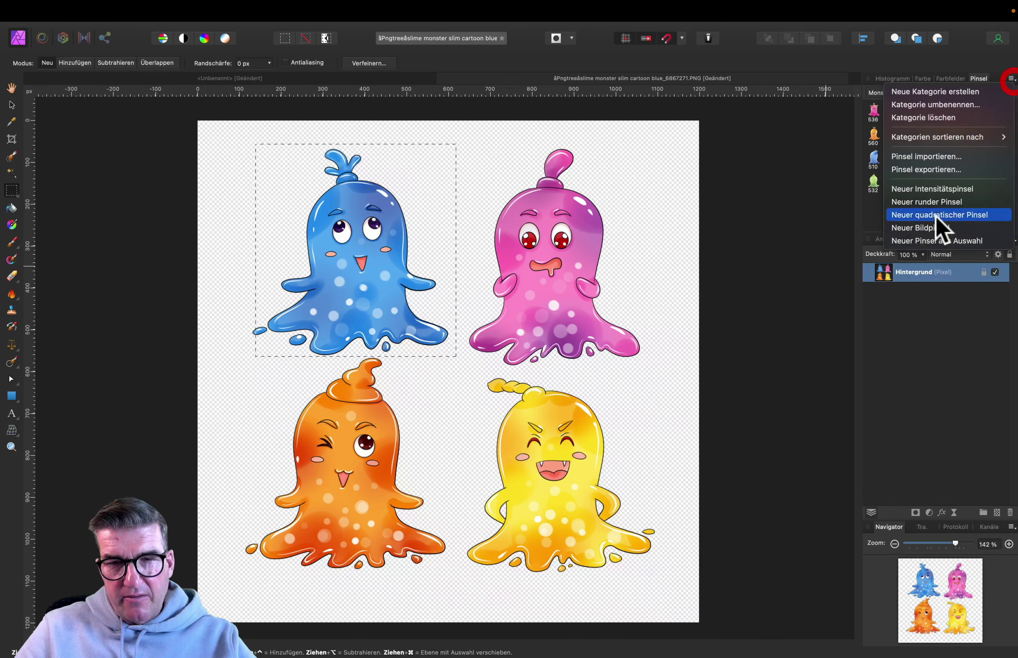
pyautogui.click(925, 234)
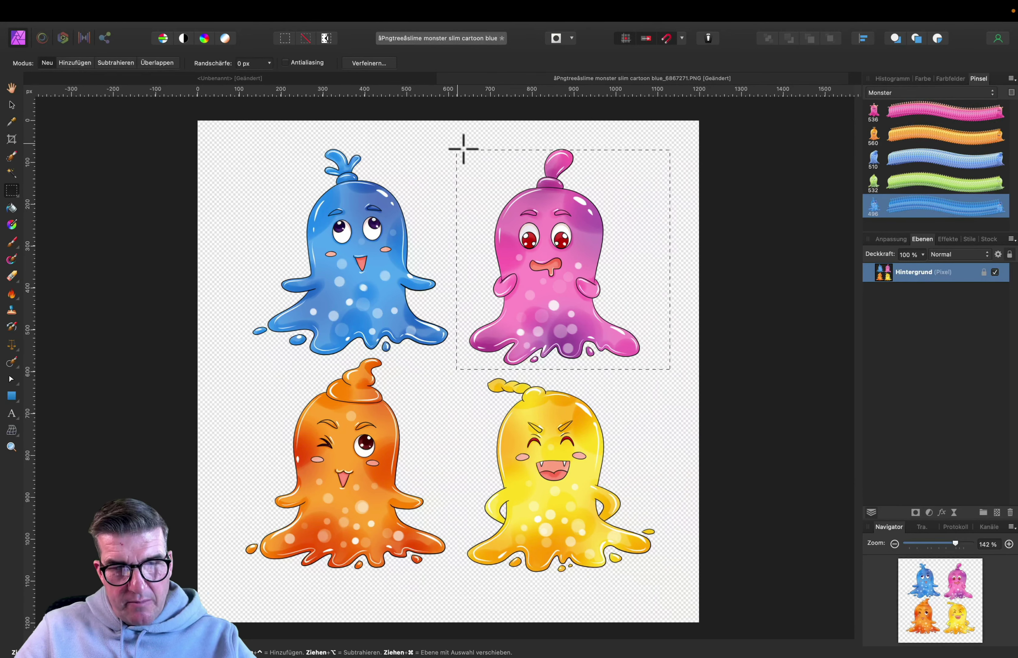
# Select the pink monster beside the blue one with a rectangular marquee and create a new brush from it
pyautogui.moveTo(457, 143); pyautogui.dragTo(647, 369)
pyautogui.click(1012, 78)
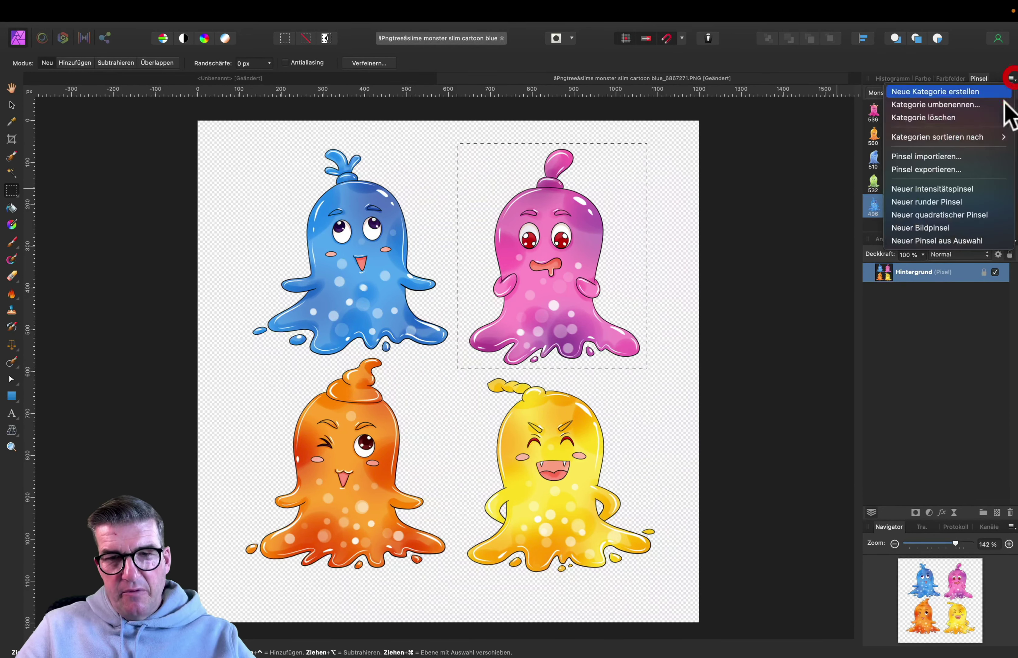
pyautogui.click(926, 242)
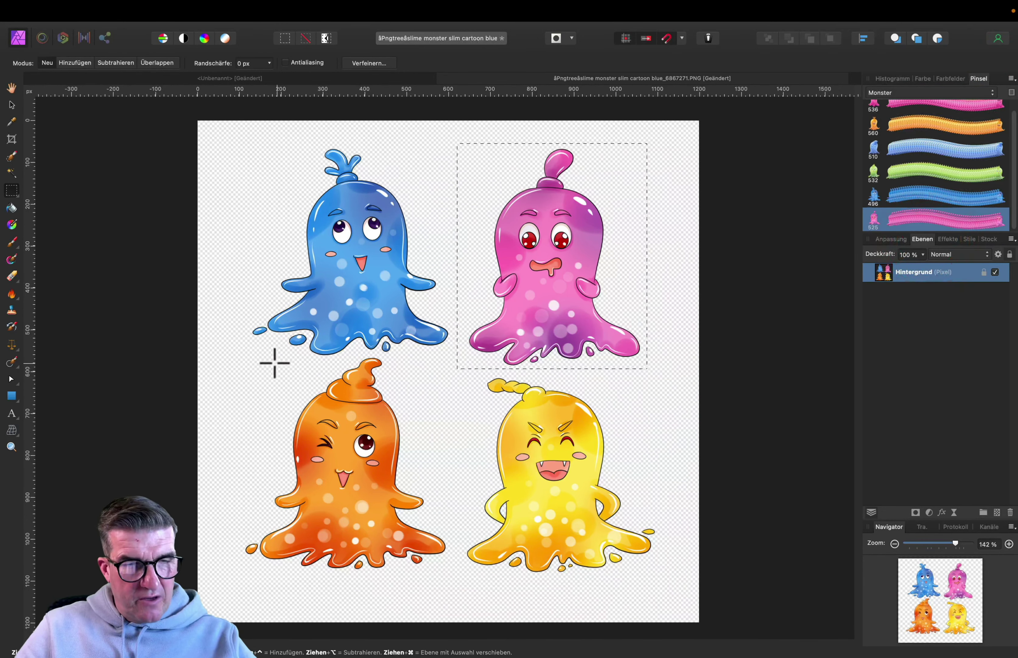
# Select the whole orange winking monster with a rectangular marquee and create a new brush from the selection
pyautogui.moveTo(252, 359); pyautogui.dragTo(409, 485)
pyautogui.moveTo(443, 558); pyautogui.dragTo(450, 569)
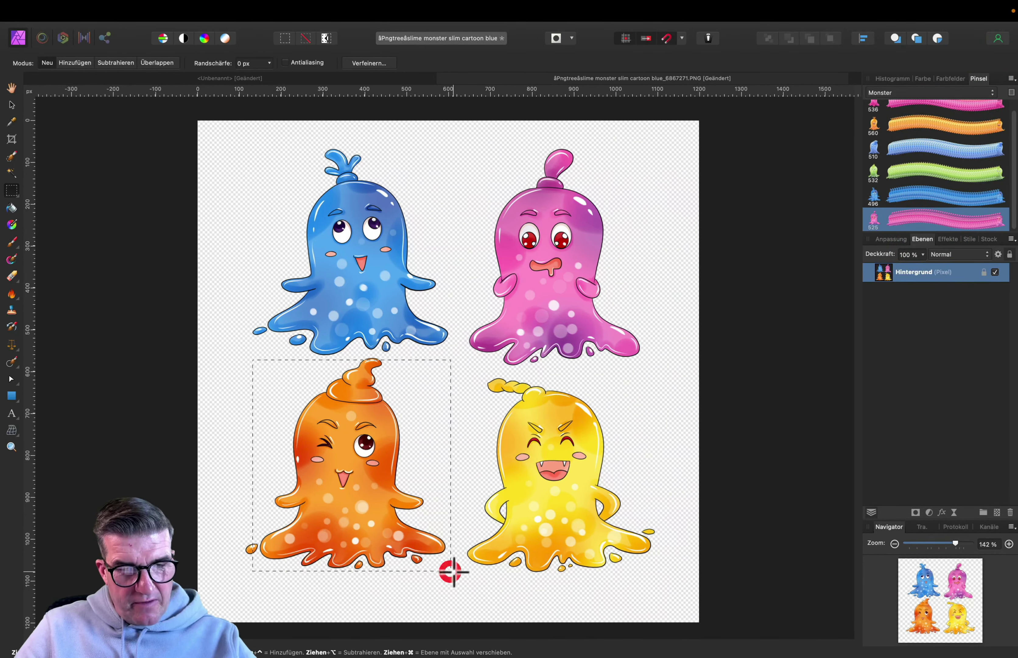
pyautogui.click(453, 574)
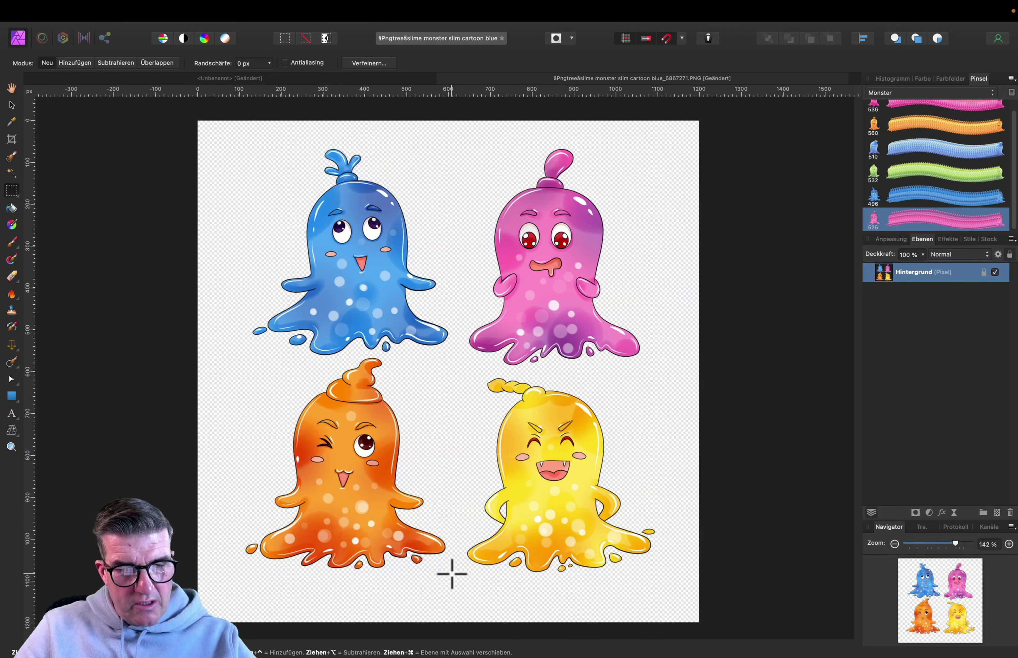
pyautogui.moveTo(350, 402); pyautogui.dragTo(238, 357)
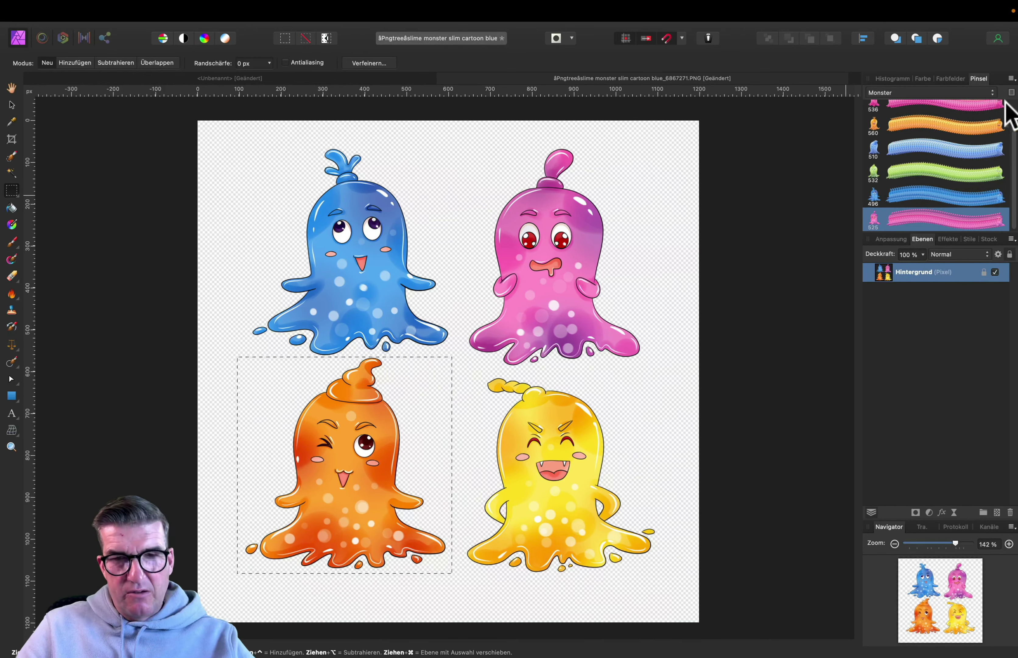
pyautogui.click(1012, 78)
pyautogui.click(968, 241)
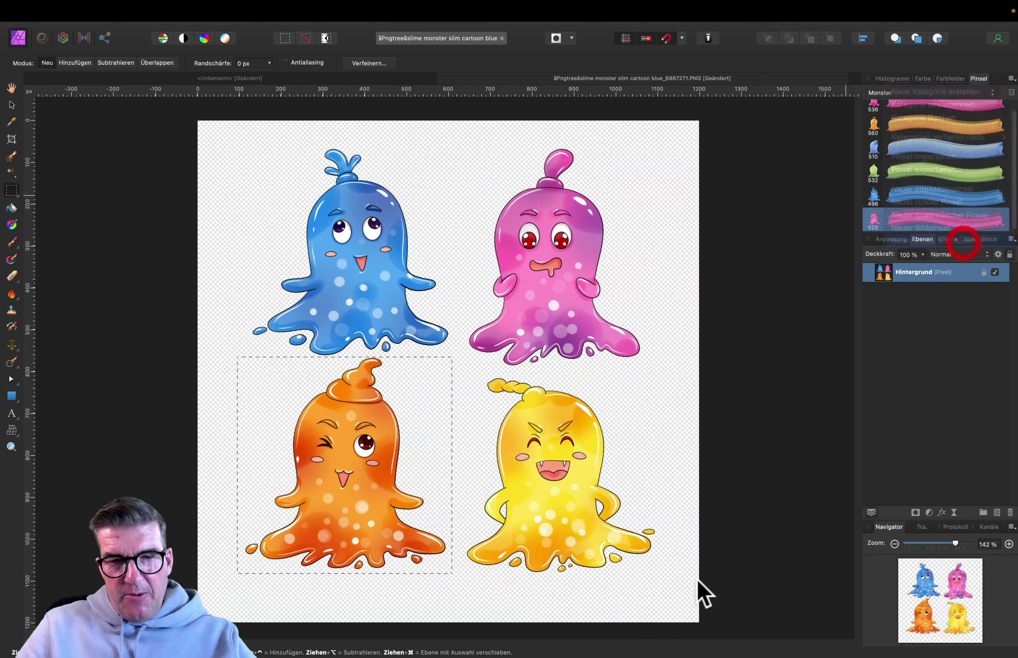
# Create a new brush from a rectangular marquee around the yellow monster, and close the image without saving
pyautogui.moveTo(666, 581); pyautogui.dragTo(614, 503)
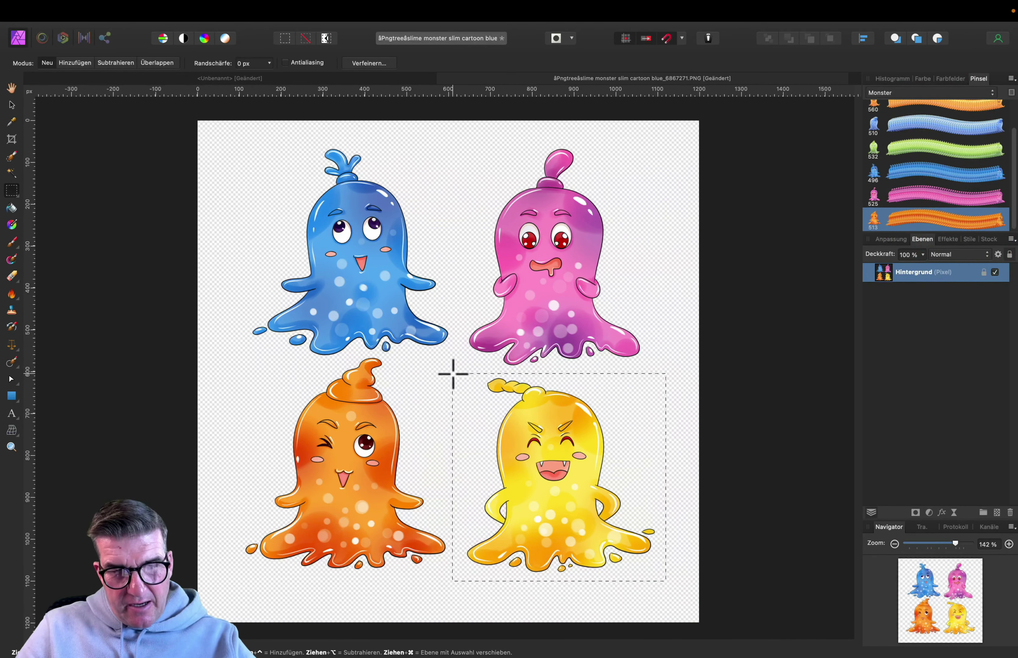
pyautogui.moveTo(451, 372); pyautogui.dragTo(453, 373)
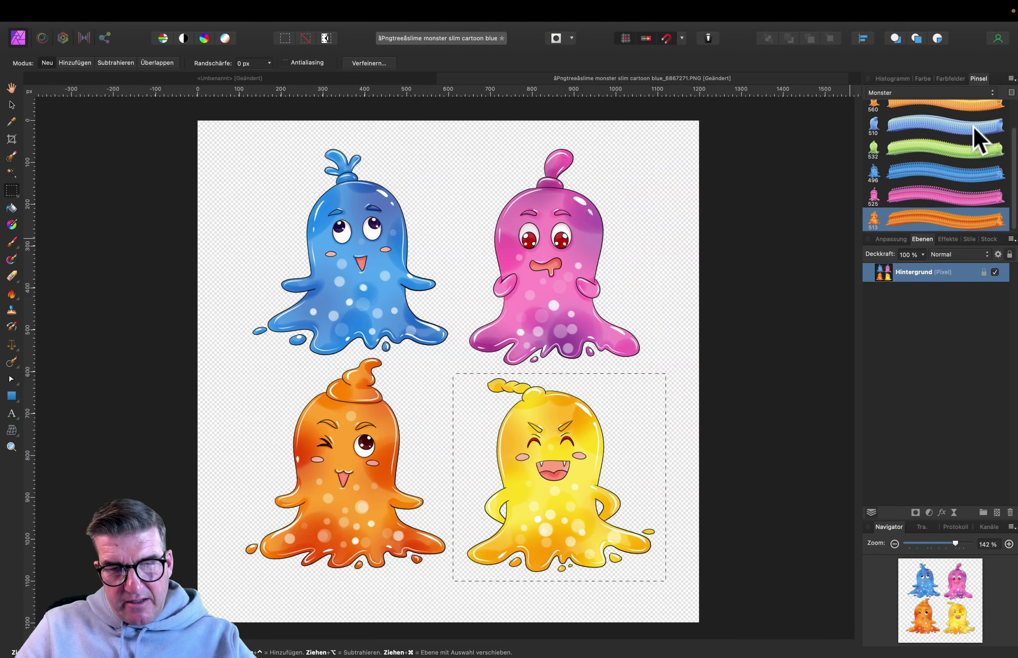
pyautogui.click(1011, 78)
pyautogui.click(945, 240)
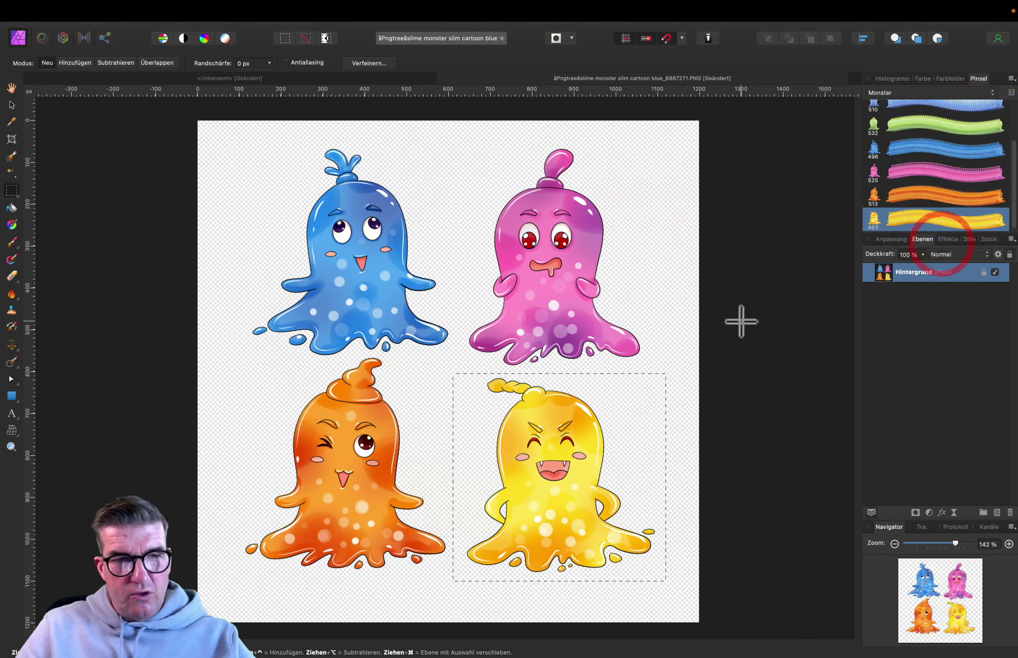
pyautogui.click(441, 79)
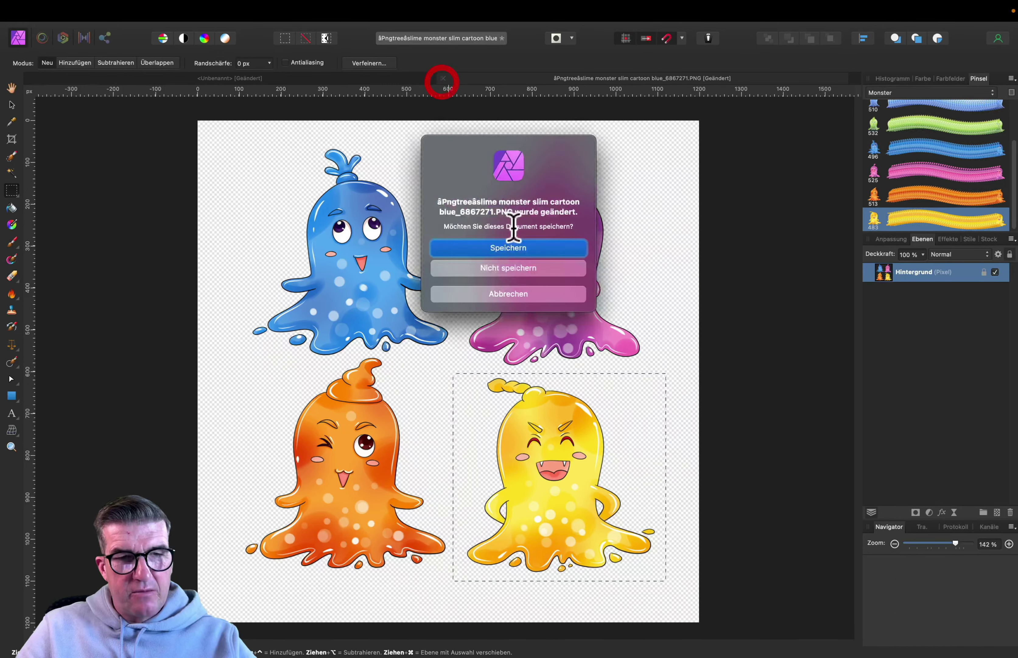
pyautogui.click(501, 271)
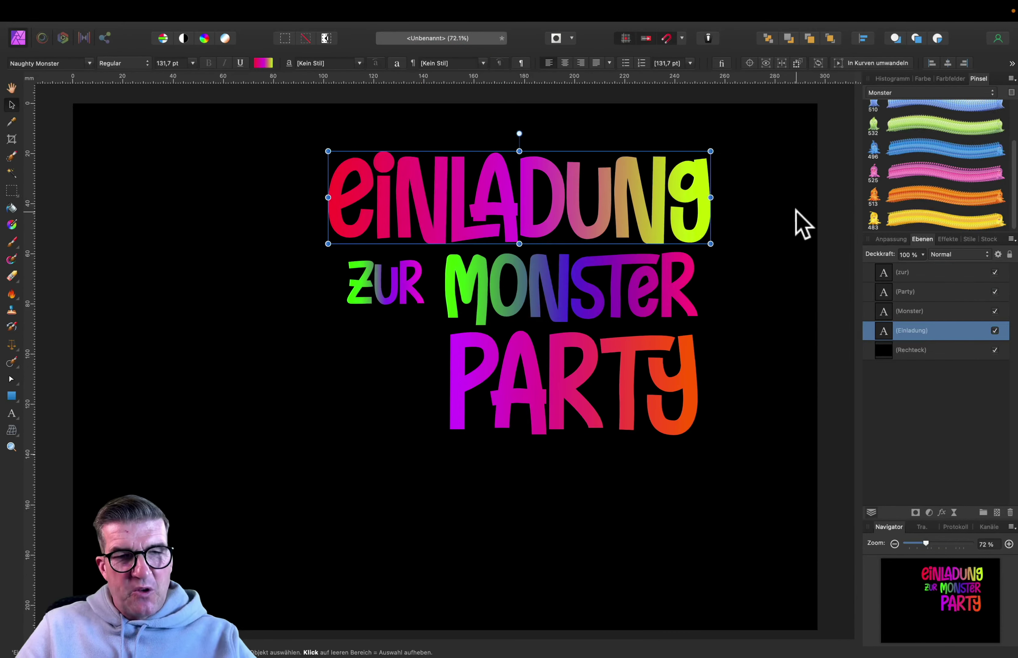
# Choose the 496 px blue monster brush and add a new pixel layer above the zur text layer
pyautogui.click(937, 152)
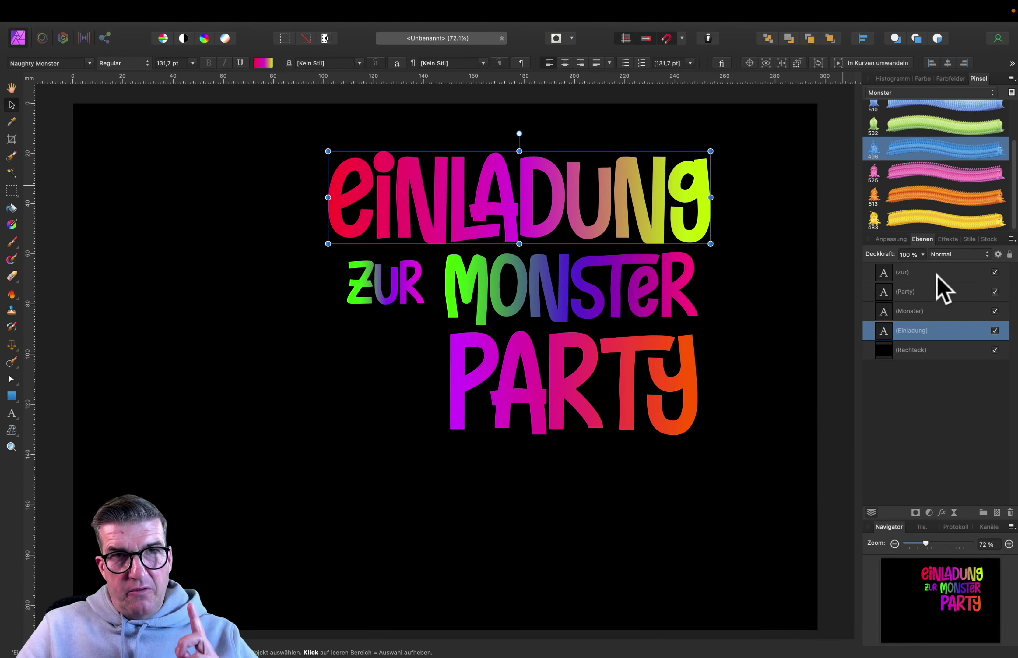
pyautogui.click(919, 273)
pyautogui.click(997, 512)
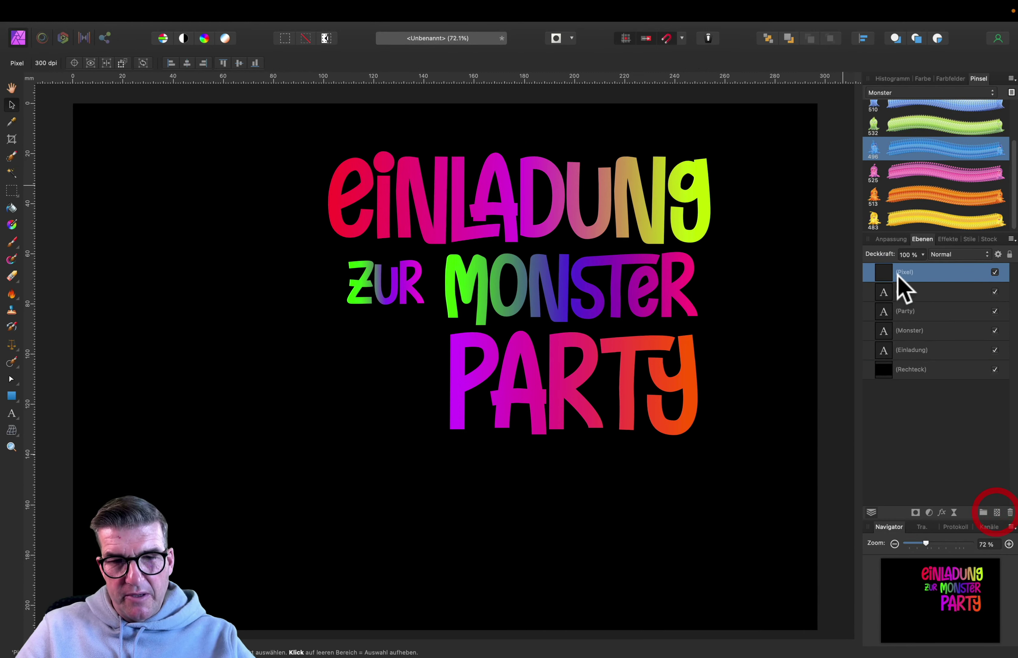
# Stamp the orange winking monster at 513 px with the paint brush, just left of the word PARTY
pyautogui.click(12, 241)
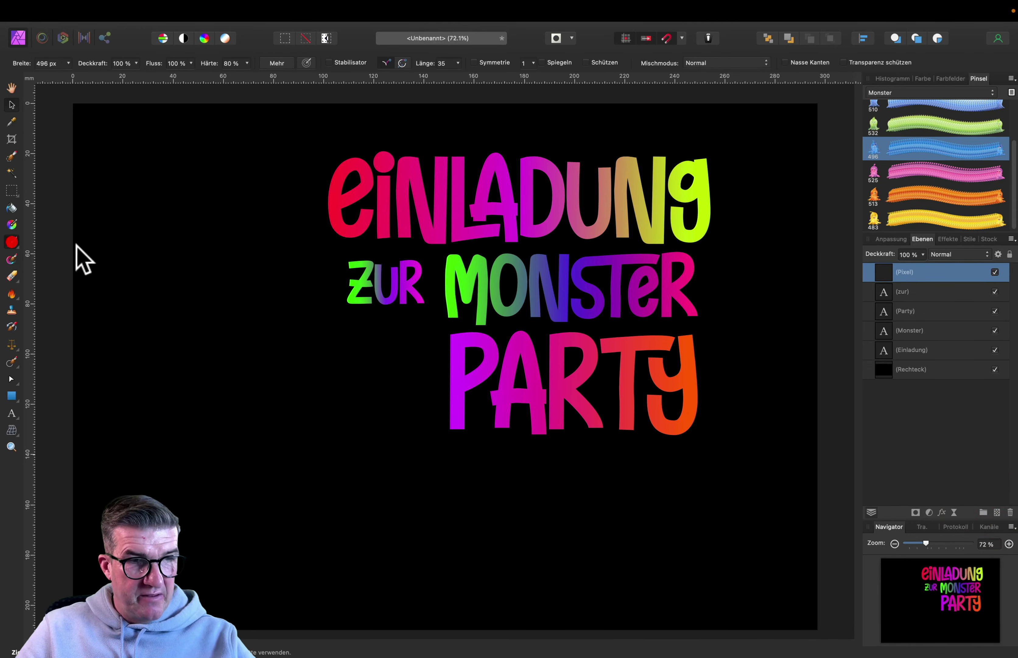
pyautogui.click(211, 299)
pyautogui.moveTo(211, 299)
pyautogui.mouseDown()
pyautogui.moveTo(404, 368)
pyautogui.moveTo(390, 370)
pyautogui.mouseUp()
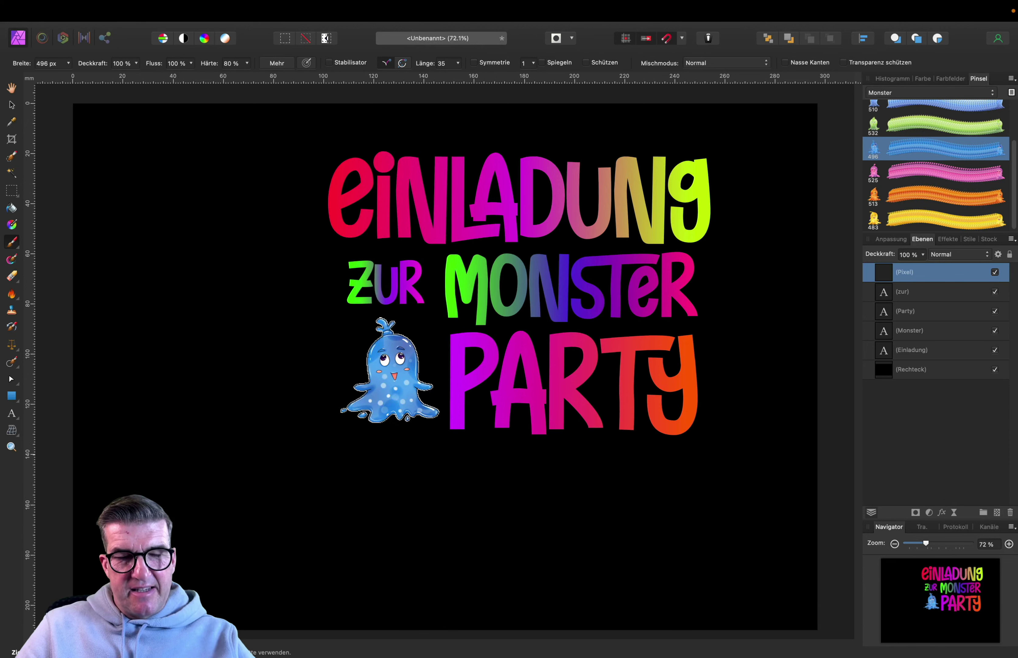
pyautogui.click(943, 219)
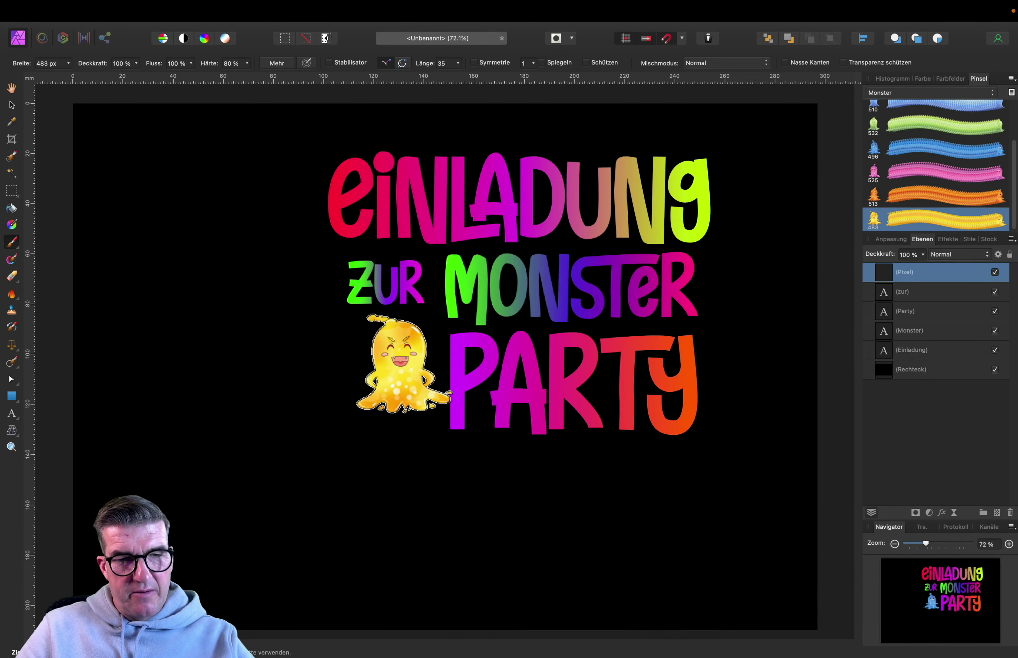
pyautogui.click(926, 199)
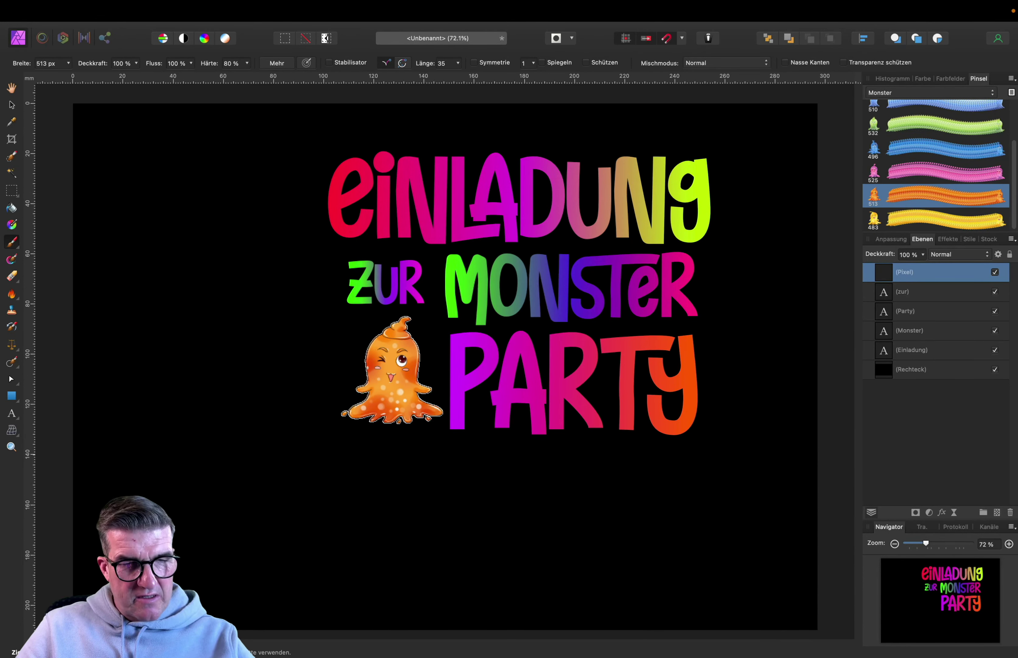
pyautogui.moveTo(392, 370); pyautogui.dragTo(385, 372)
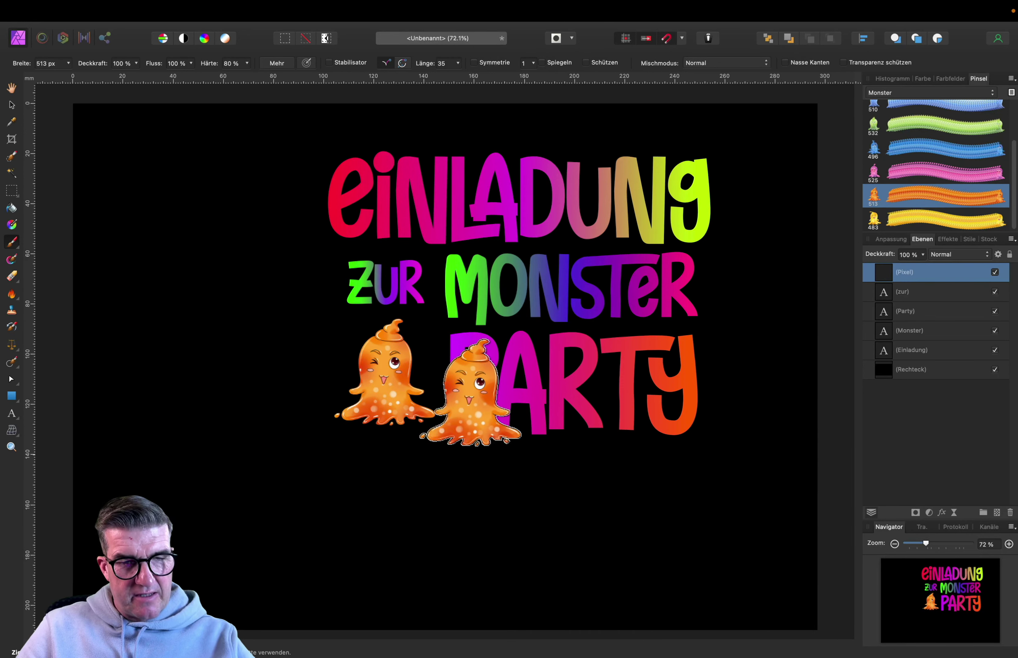
# Choose the 496 px blue monster brush, set its width to 1200 px and stamp it left of the invitation text
pyautogui.click(915, 147)
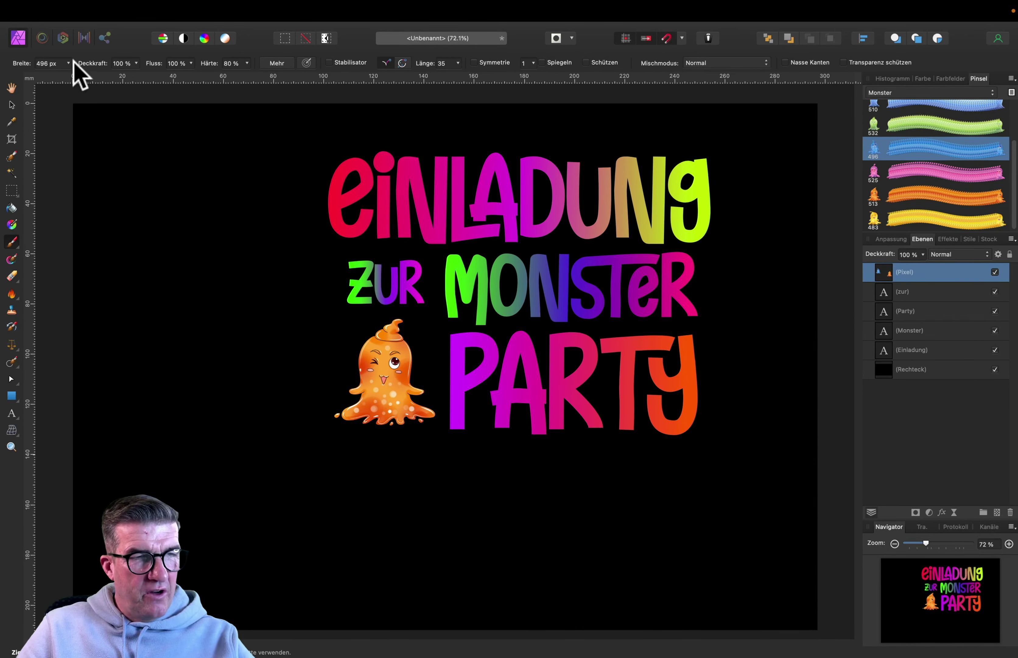
pyautogui.moveTo(92, 75); pyautogui.dragTo(89, 77)
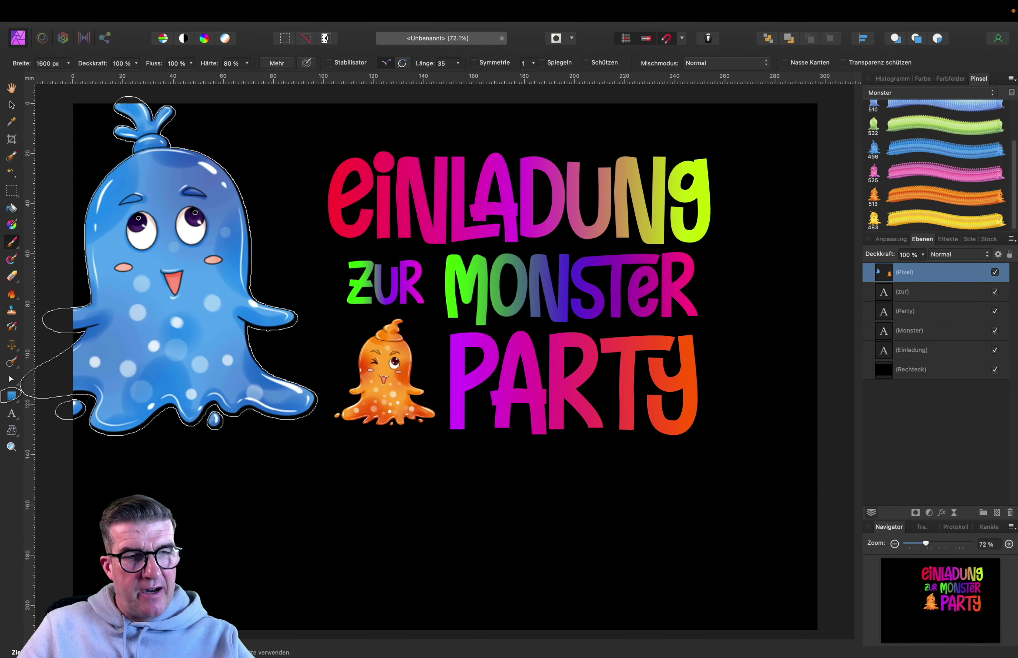
pyautogui.click(227, 282)
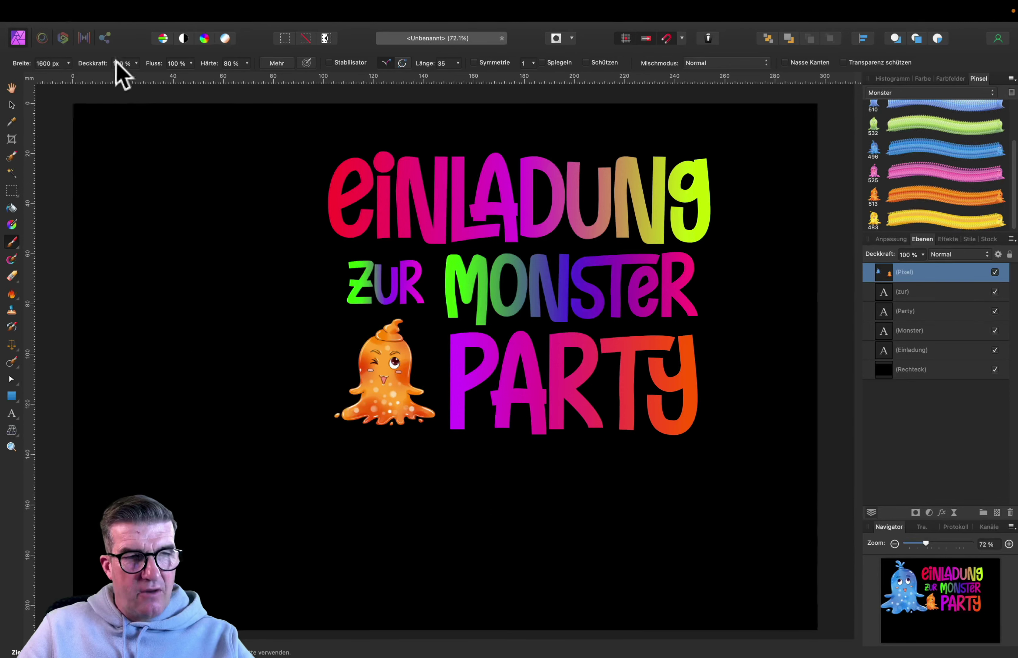
pyautogui.click(67, 63)
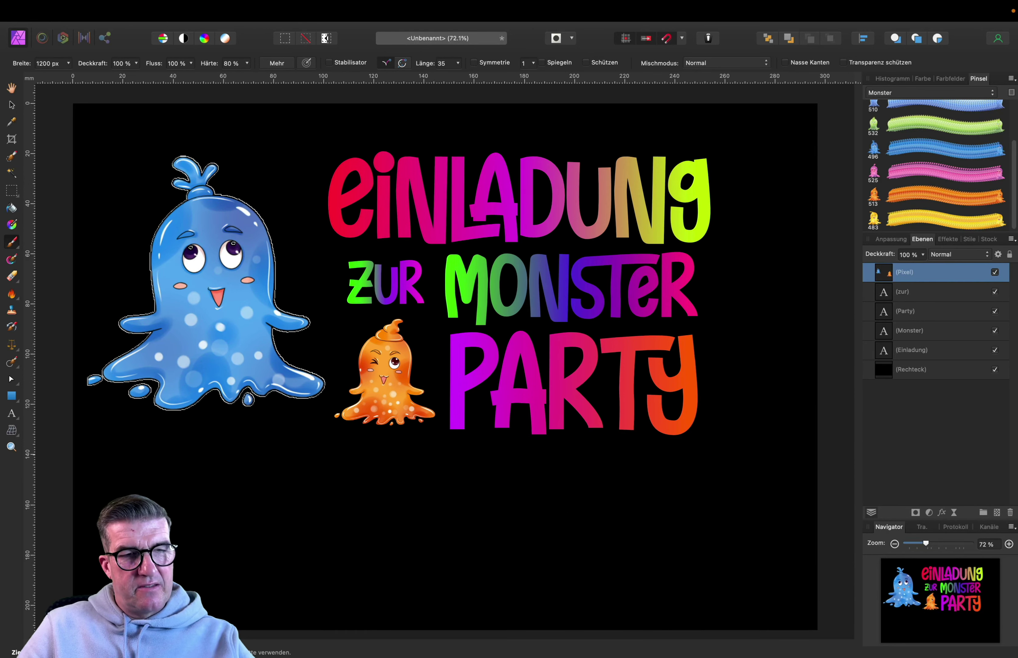
pyautogui.click(205, 283)
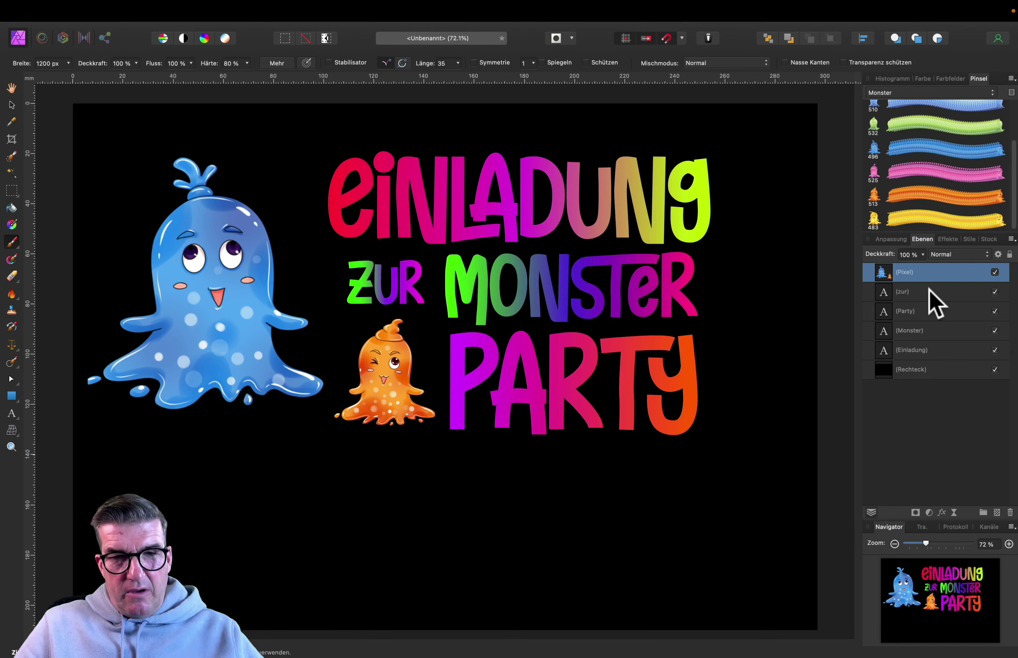
# Undo the large blue monster stamp and repaint it at 1200 px on a new top pixel layer, left of the text
pyautogui.press('super+z')
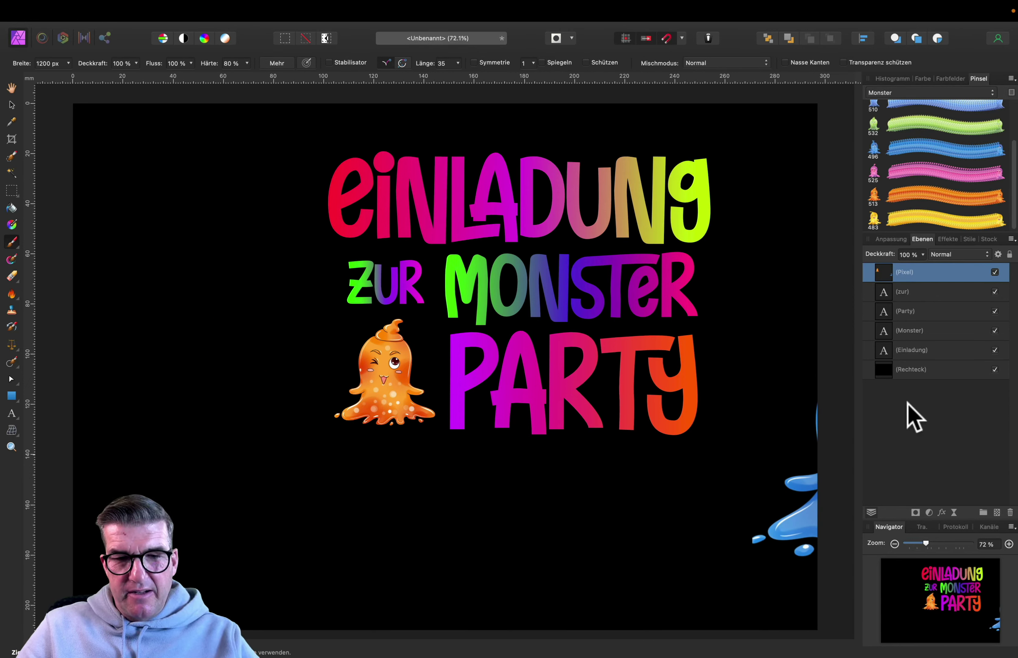
pyautogui.press('super+z')
pyautogui.click(996, 511)
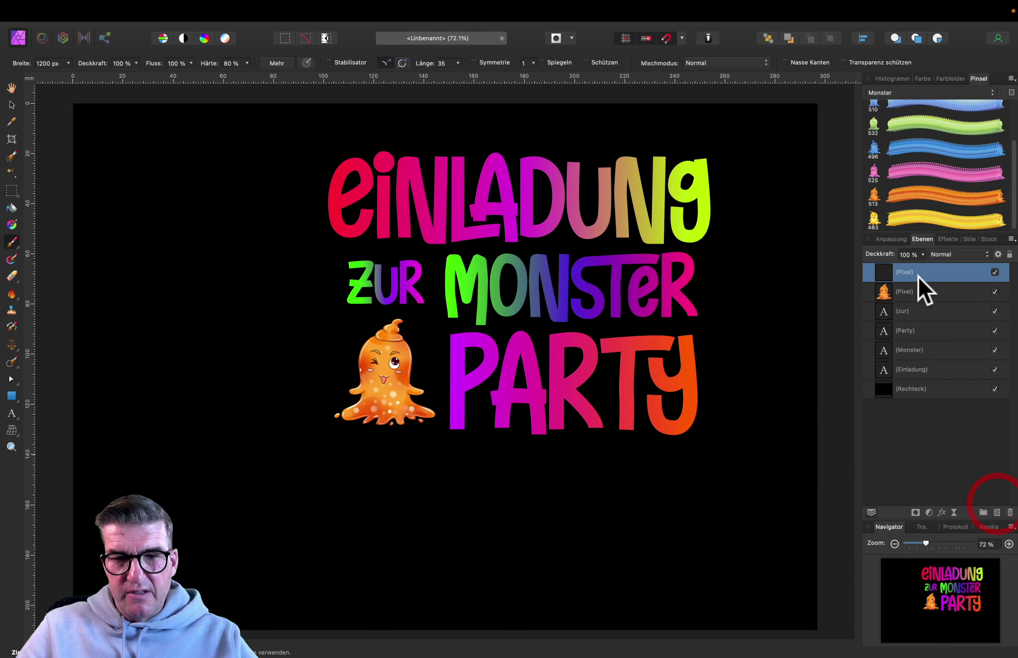
pyautogui.moveTo(227, 299)
pyautogui.mouseDown()
pyautogui.moveTo(209, 276)
pyautogui.moveTo(197, 302)
pyautogui.mouseUp()
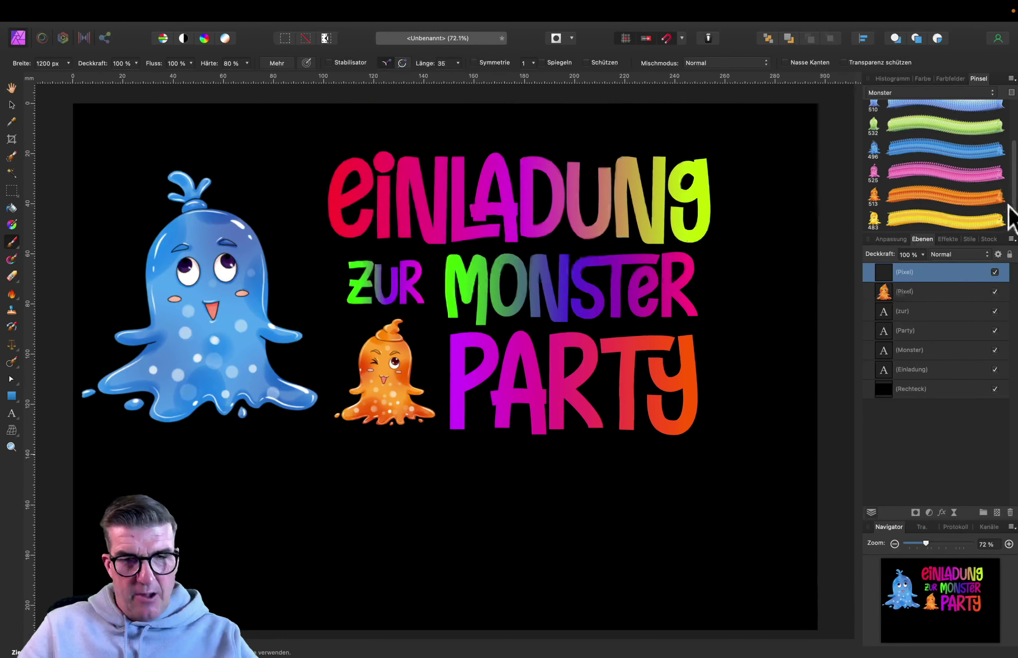
# Enlarge the blue monster with the Move tool until its upper edge aligns with the top of EINLADUNG
pyautogui.click(12, 104)
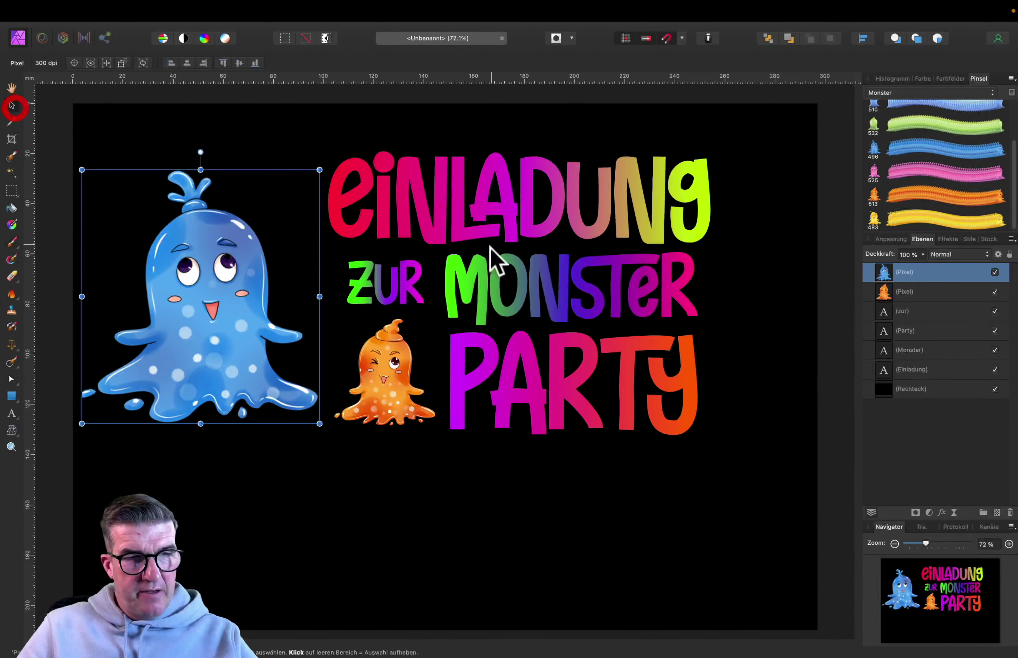
pyautogui.moveTo(320, 170); pyautogui.dragTo(337, 151)
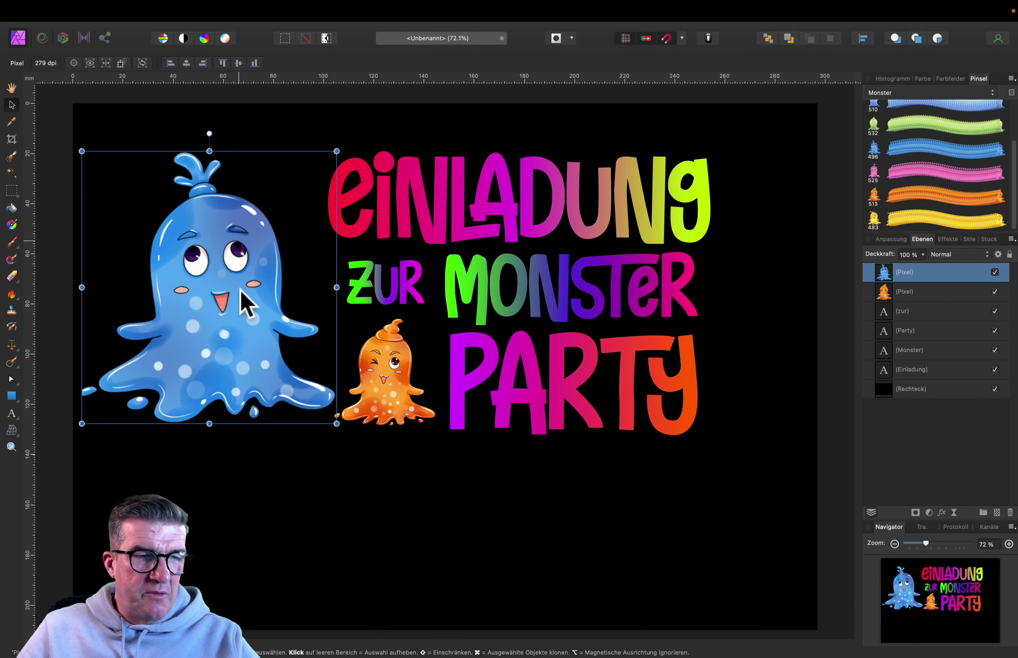
# Align the orange monster's base with the blue monster's, and group both monsters with the four text layers
pyautogui.moveTo(404, 409); pyautogui.dragTo(396, 401)
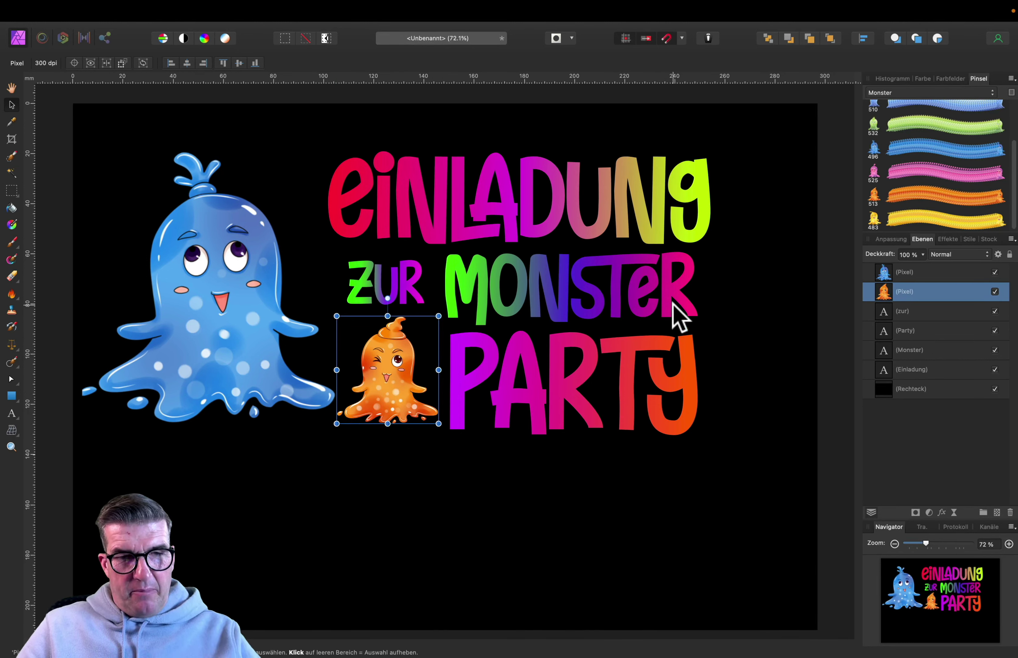
pyautogui.click(933, 270)
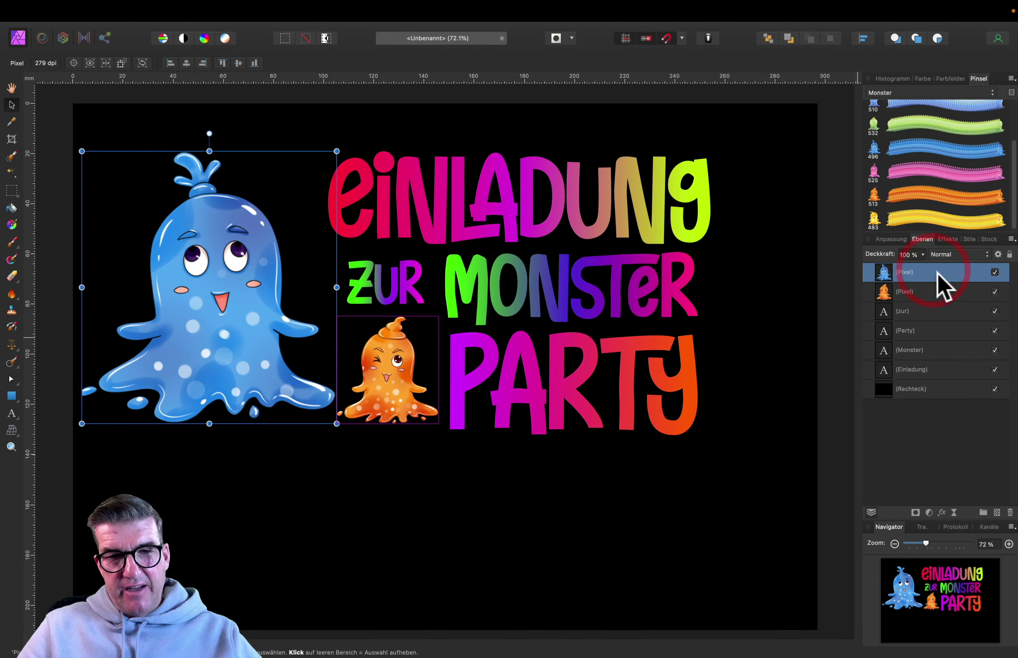
pyautogui.keyDown('shift'); pyautogui.click(922, 369); pyautogui.keyUp('shift')
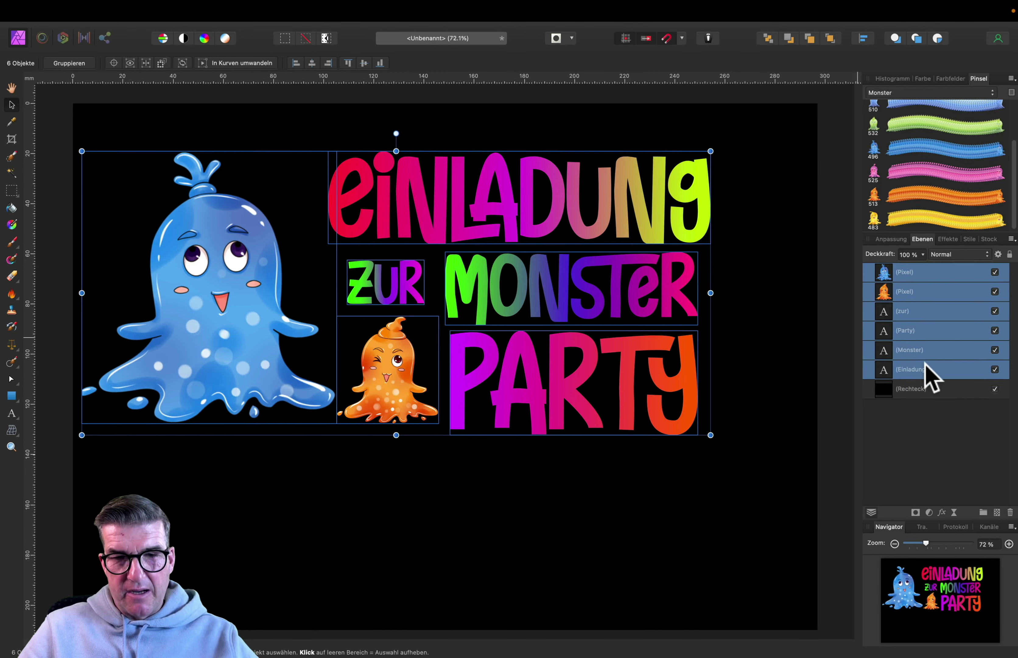
pyautogui.click(923, 387)
pyautogui.click(924, 273)
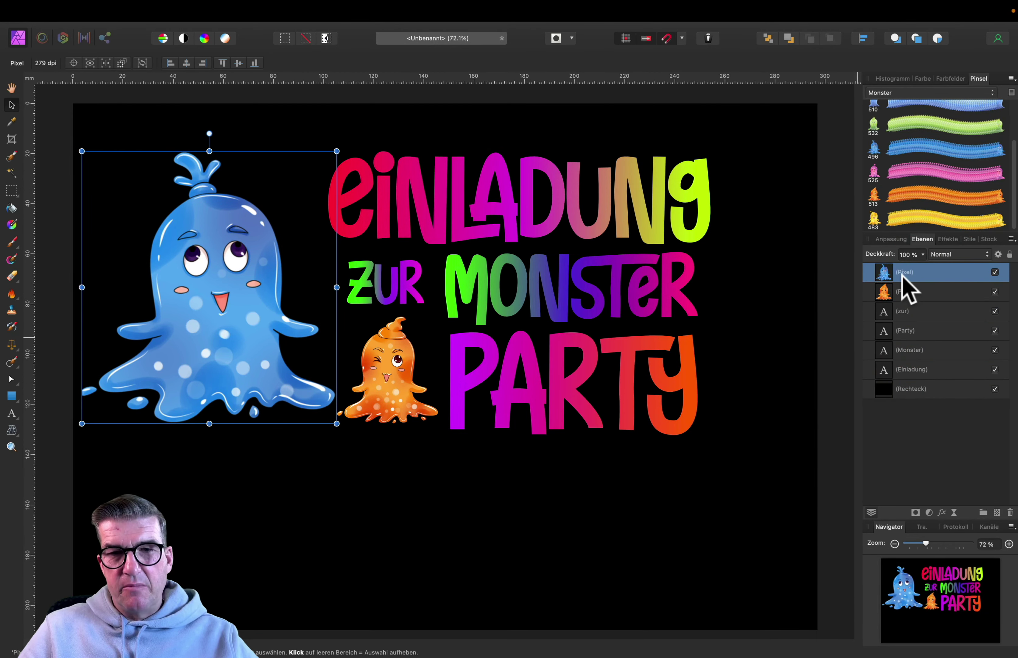
pyautogui.keyDown('super'); pyautogui.click(912, 291); pyautogui.keyUp('super')
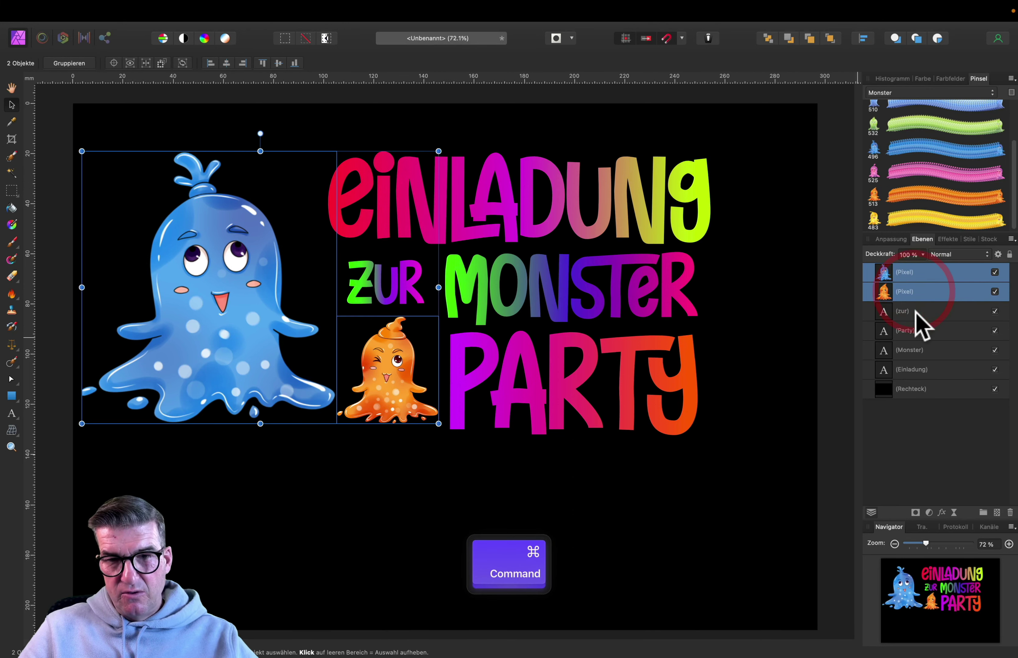
pyautogui.keyDown('super'); pyautogui.click(915, 312); pyautogui.keyUp('super')
pyautogui.keyDown('super'); pyautogui.click(914, 332); pyautogui.keyUp('super')
pyautogui.keyDown('super'); pyautogui.click(917, 350); pyautogui.keyUp('super')
pyautogui.keyDown('super'); pyautogui.click(922, 369); pyautogui.keyUp('super')
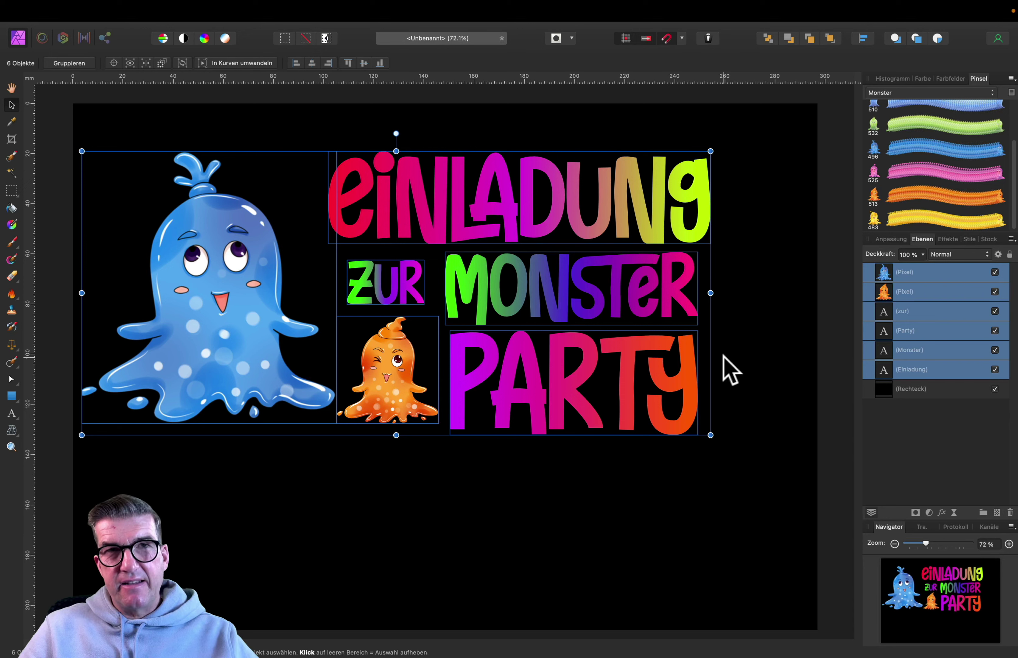
pyautogui.press('super+g')
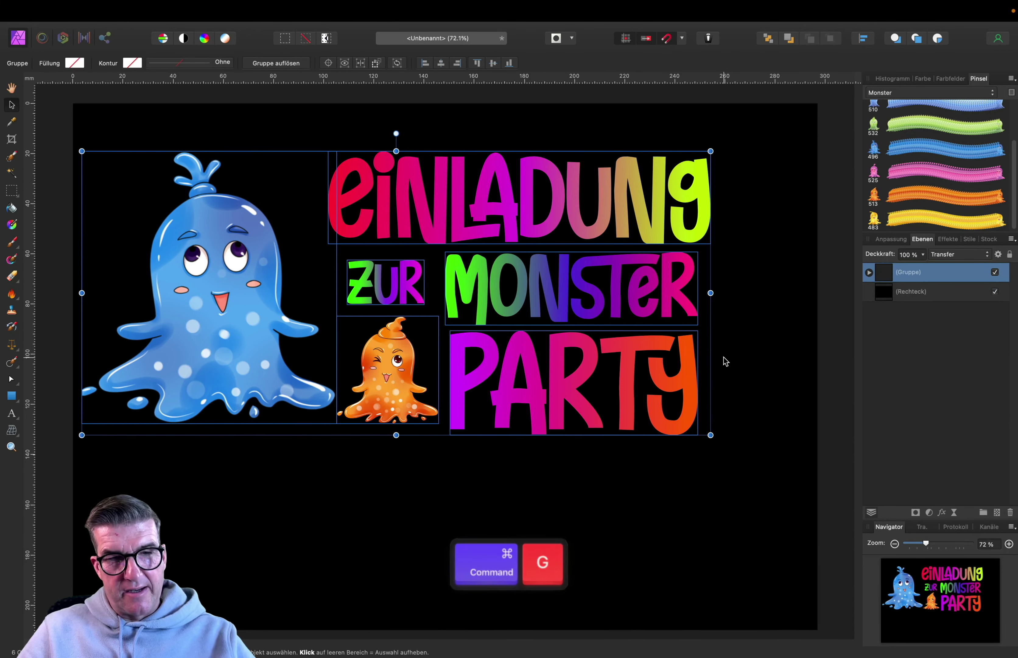
# Move the group to the centre of the canvas and add a new pixel layer between it and the black rectangle
pyautogui.click(869, 272)
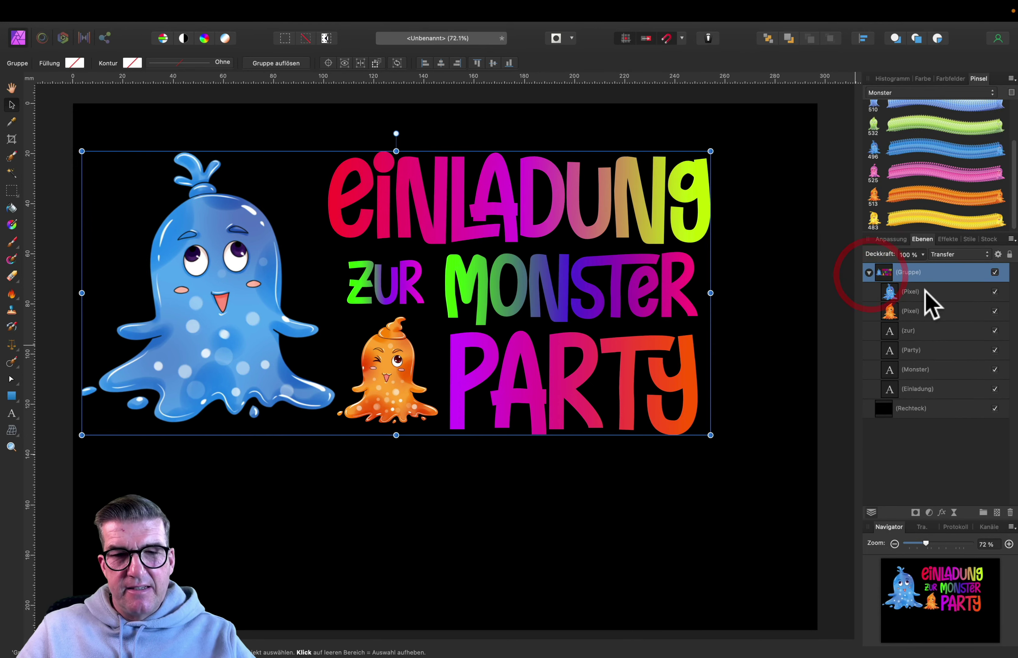
pyautogui.click(869, 272)
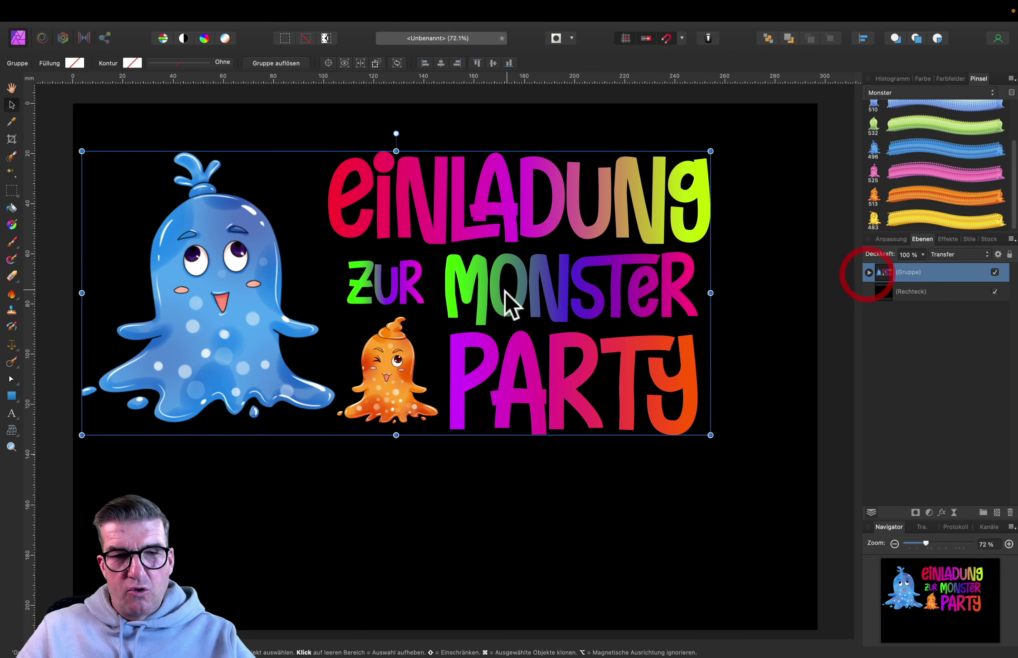
pyautogui.moveTo(486, 295); pyautogui.dragTo(534, 354)
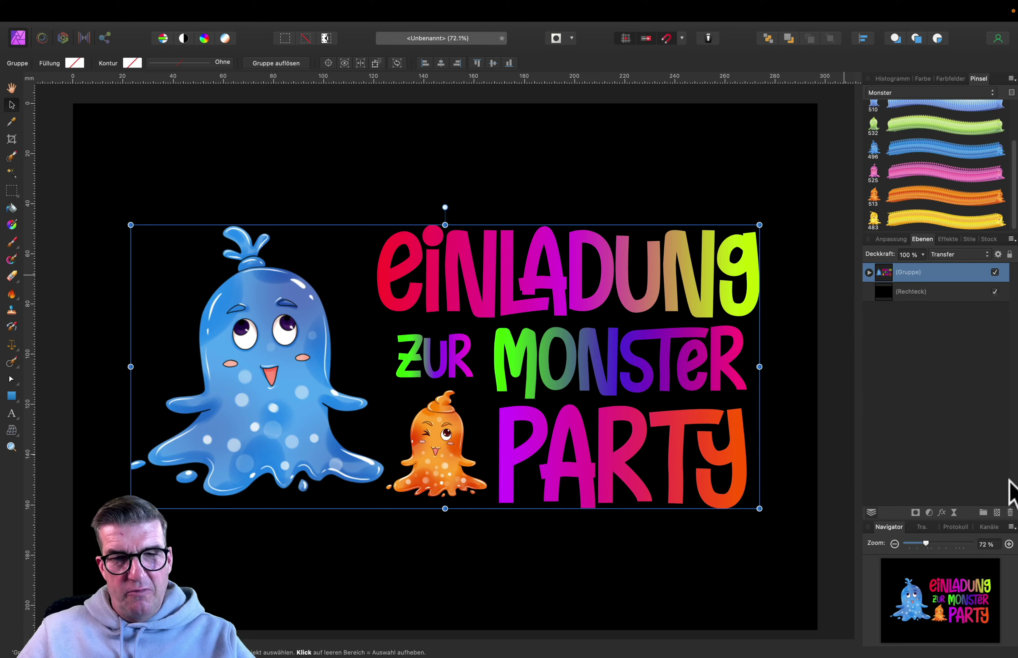
pyautogui.click(997, 512)
pyautogui.moveTo(912, 294)
pyautogui.mouseDown()
pyautogui.moveTo(904, 311)
pyautogui.moveTo(902, 299)
pyautogui.mouseUp()
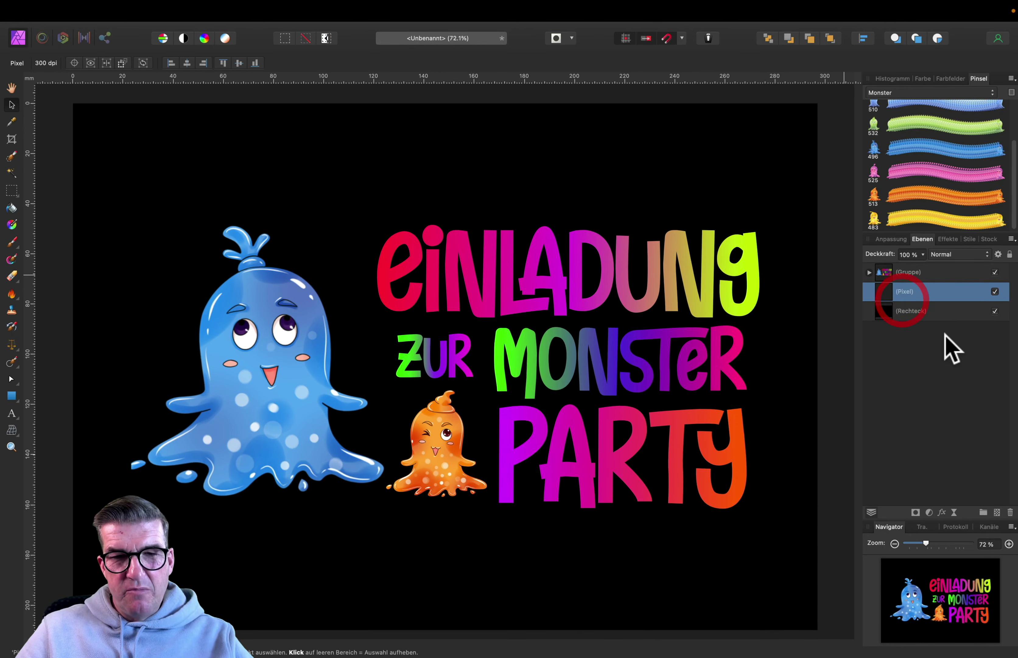
# Choose a 2500 px brush from 20 Dispersion Brushes and splatter bright green (H 87, S 100, L 50) behind the blue monster with the paint brush
pyautogui.click(961, 91)
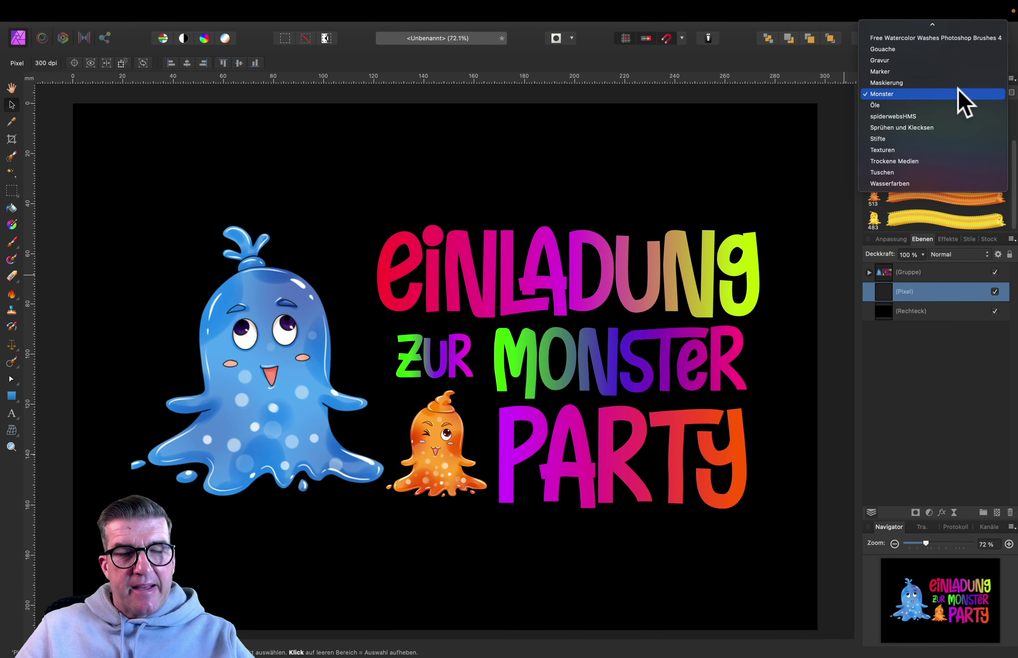
pyautogui.click(942, 29)
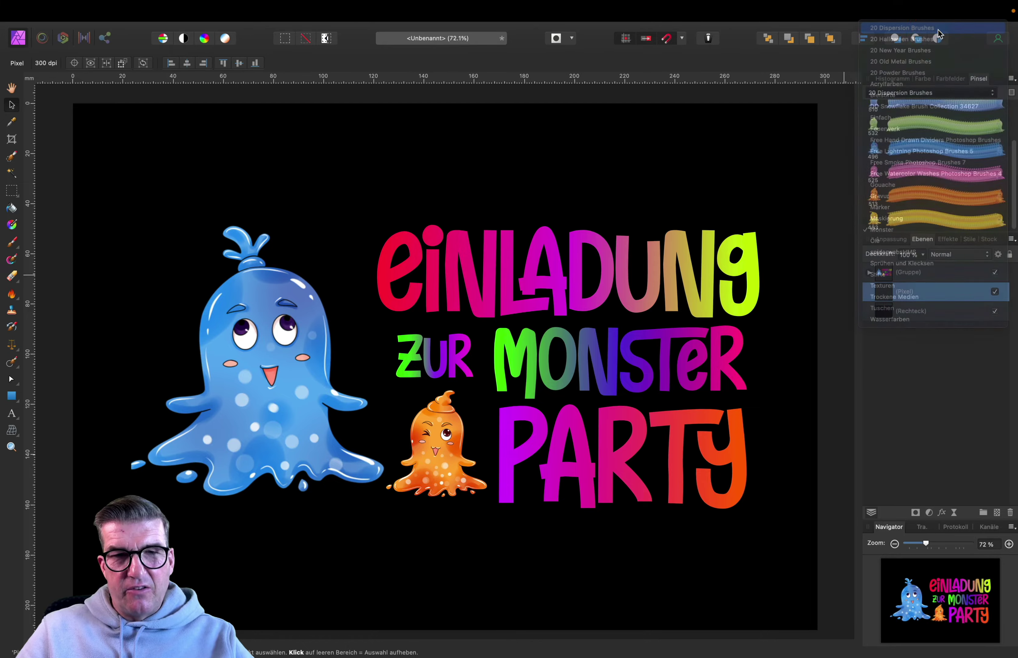
pyautogui.click(920, 126)
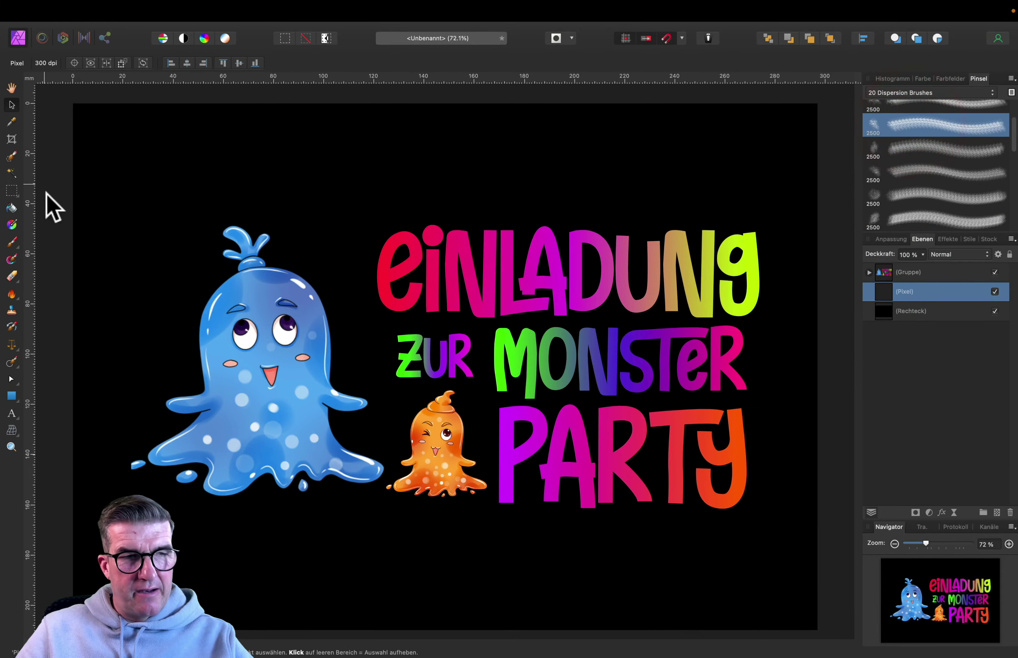
pyautogui.click(12, 242)
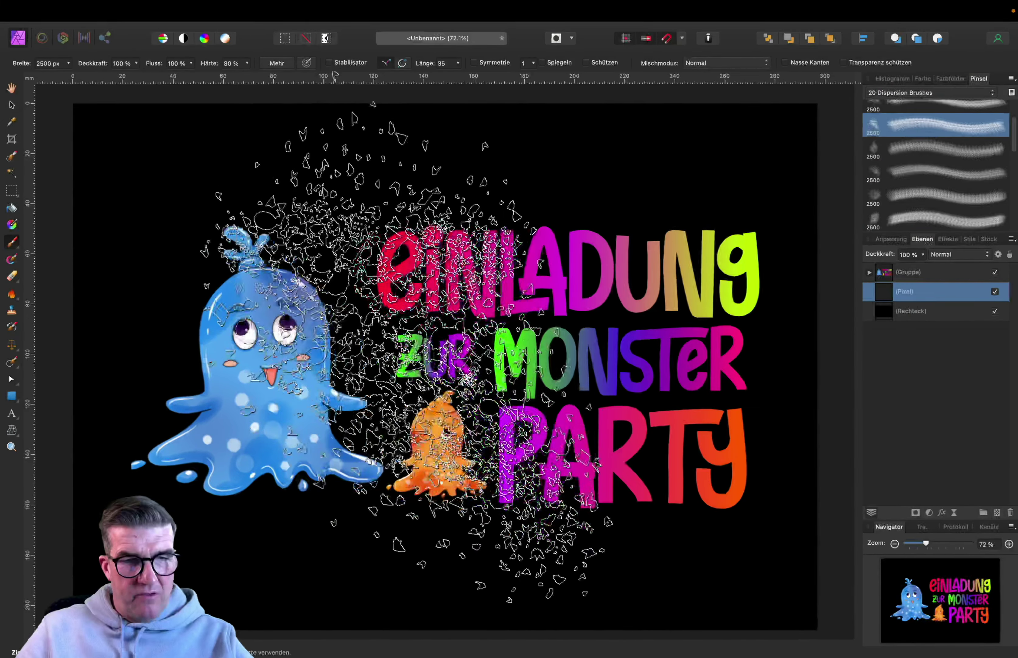
pyautogui.click(926, 81)
pyautogui.moveTo(943, 102)
pyautogui.mouseDown()
pyautogui.moveTo(972, 155)
pyautogui.moveTo(981, 117)
pyautogui.mouseUp()
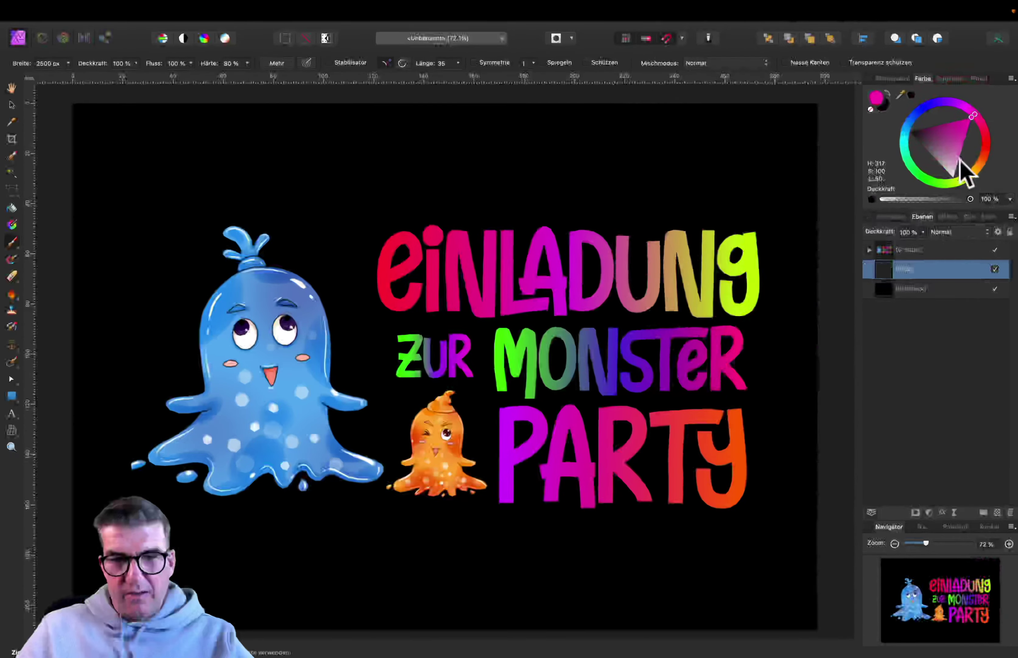
pyautogui.click(970, 175)
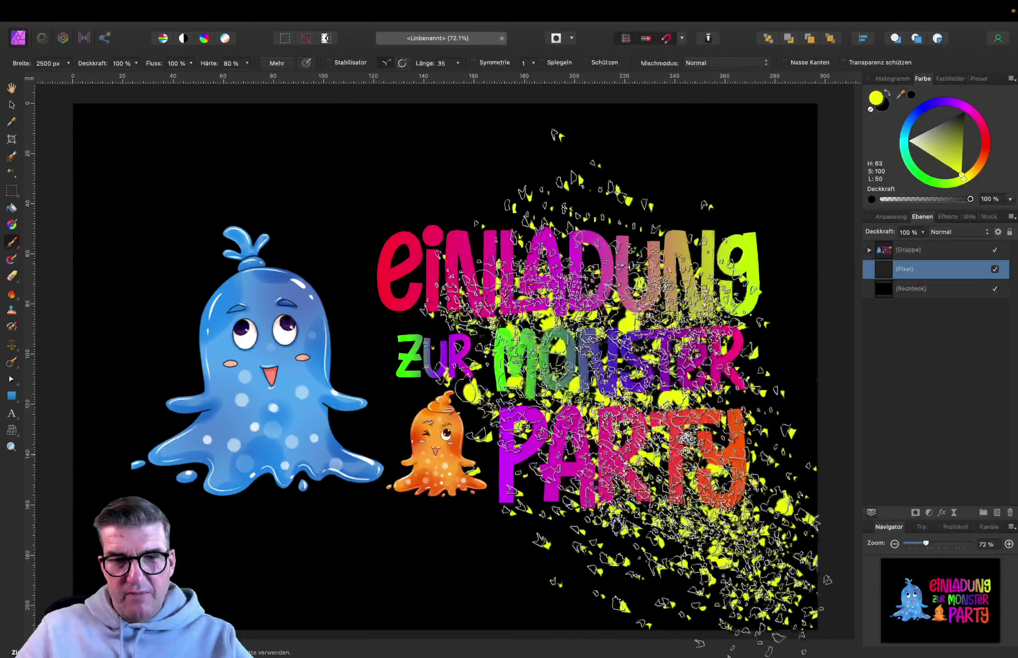
pyautogui.click(947, 187)
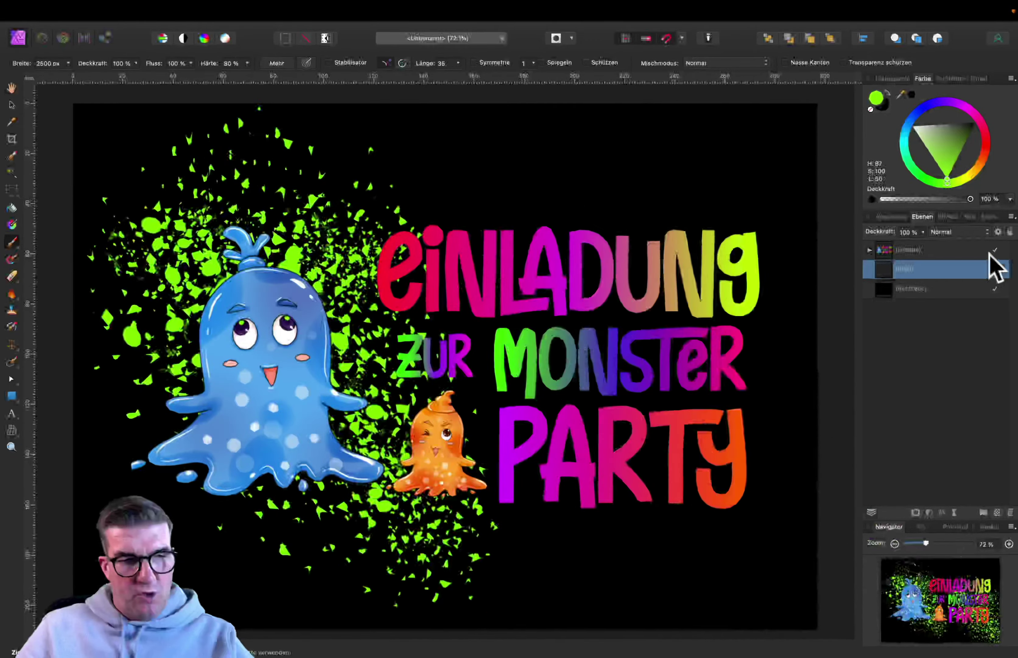
# Choose a 2500 px brush from 20 Powder Brushes and paint green powder behind the invitation text
pyautogui.click(984, 79)
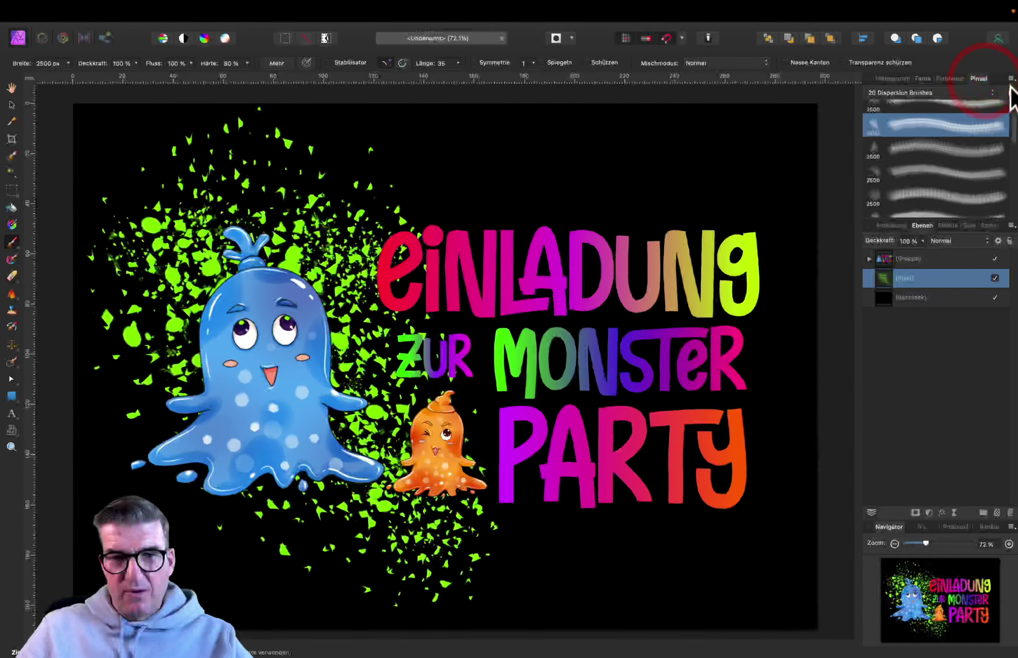
pyautogui.click(992, 93)
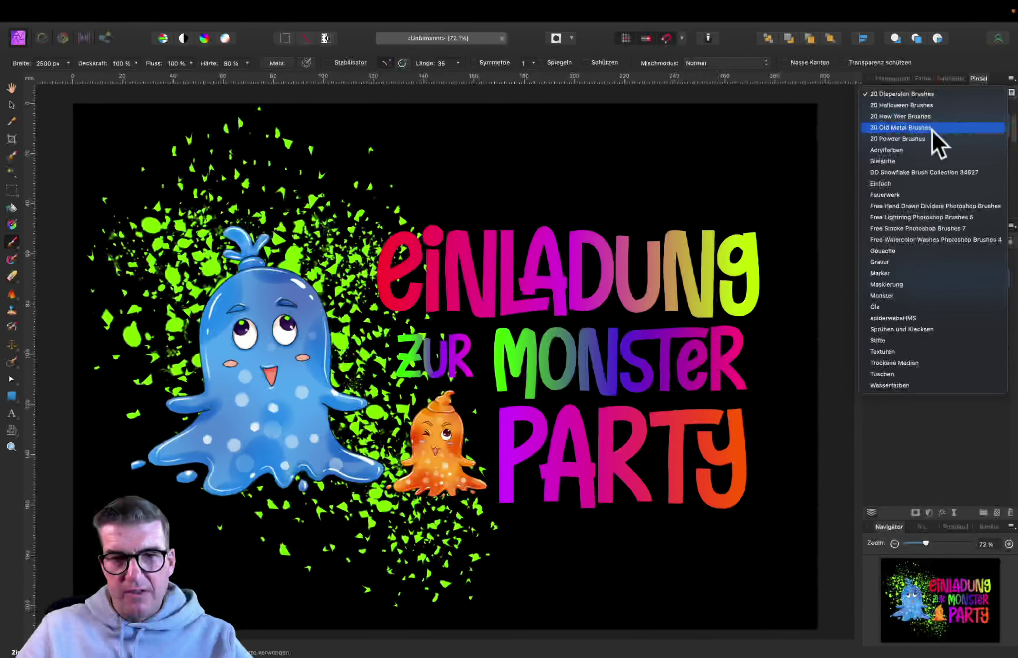
pyautogui.click(924, 139)
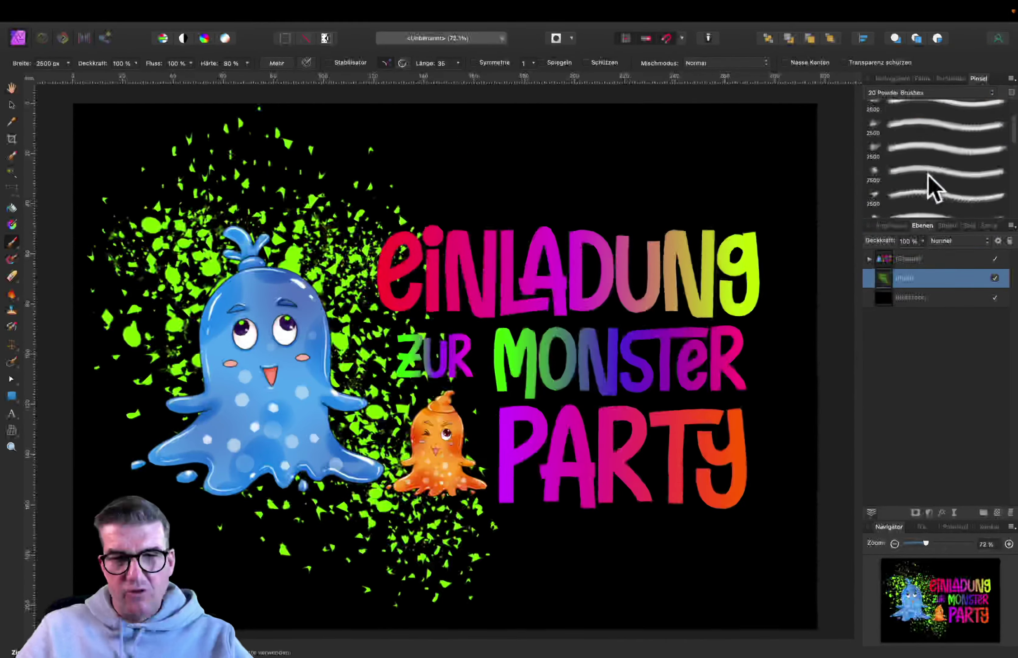
pyautogui.moveTo(931, 188)
pyautogui.mouseDown()
pyautogui.moveTo(164, 470)
pyautogui.moveTo(233, 492)
pyautogui.moveTo(357, 481)
pyautogui.moveTo(376, 468)
pyautogui.moveTo(226, 563)
pyautogui.moveTo(170, 561)
pyautogui.moveTo(197, 590)
pyautogui.moveTo(501, 432)
pyautogui.moveTo(7, 627)
pyautogui.moveTo(955, 416)
pyautogui.mouseUp()
pyautogui.moveTo(932, 325); pyautogui.dragTo(898, 311)
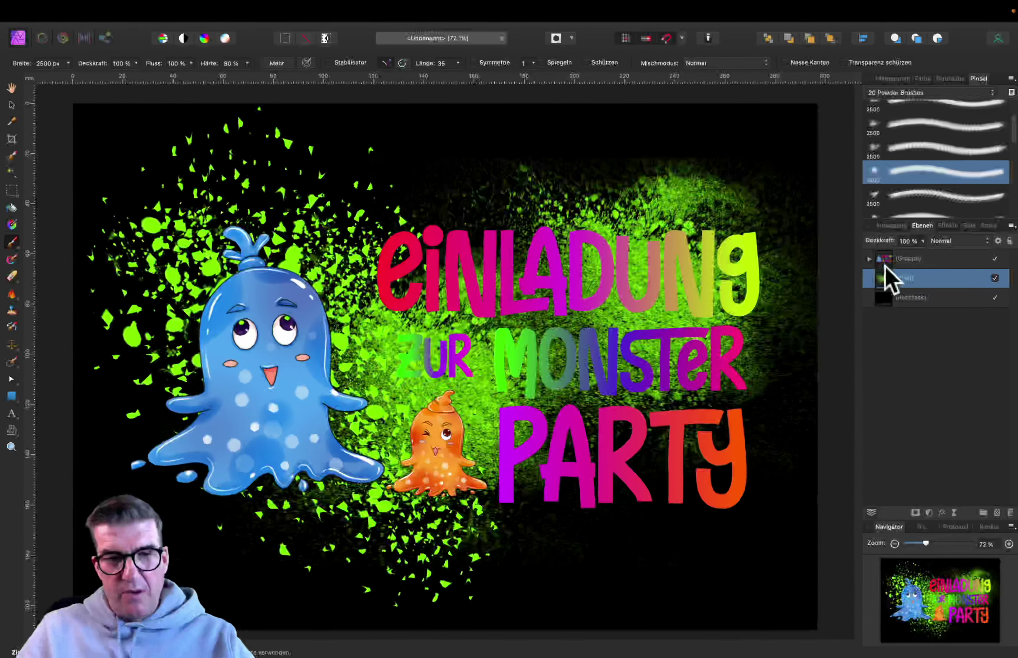
# Clear all paint from the pixel layer and repaint green powder behind both the monsters and the text
pyautogui.press('super+a')
pyautogui.press('BackSpace')
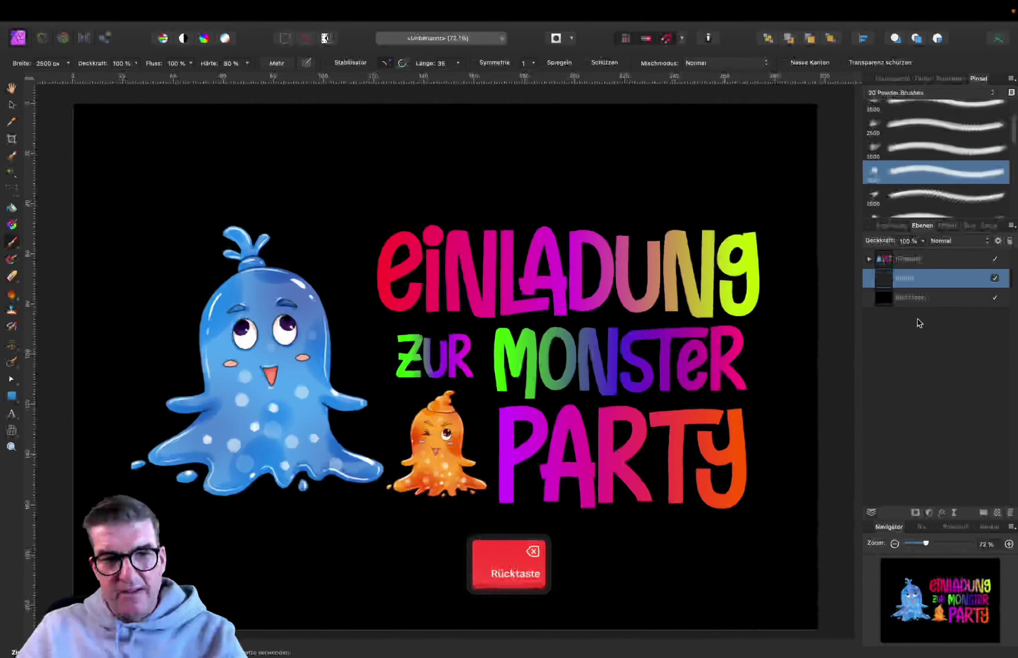
pyautogui.click(629, 257)
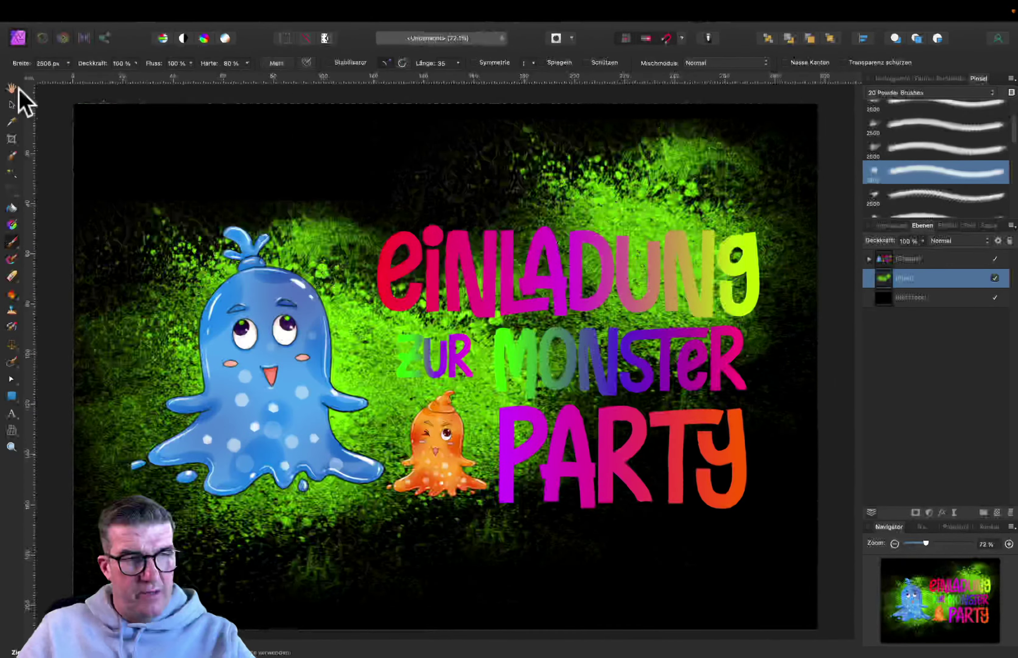
# Deselect the green powder layer and switch its visibility off and on to compare the design with and without it
pyautogui.click(12, 104)
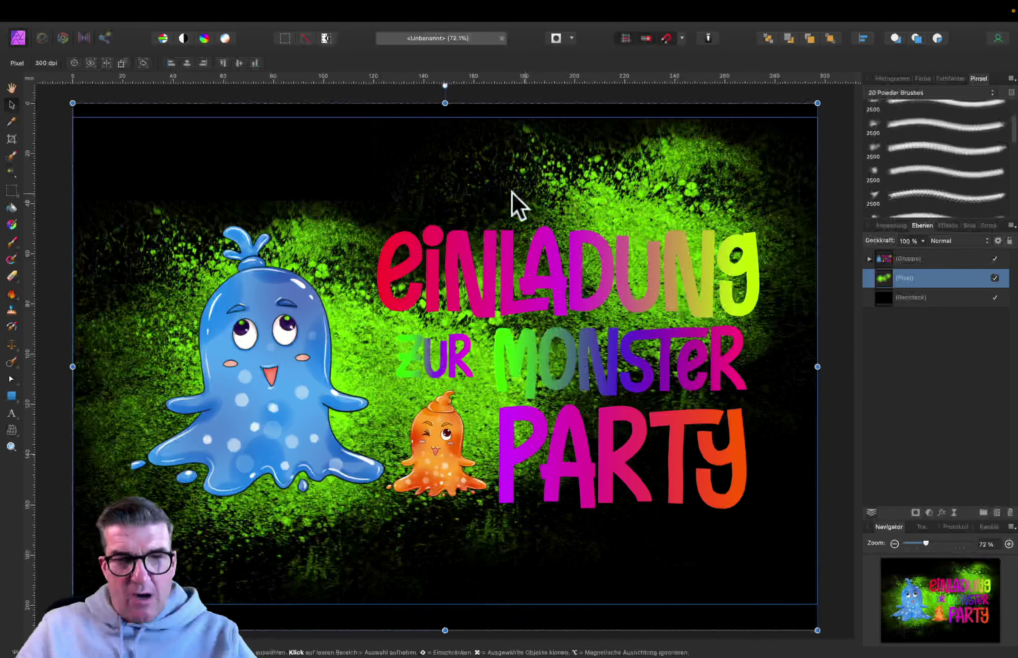
pyautogui.click(828, 194)
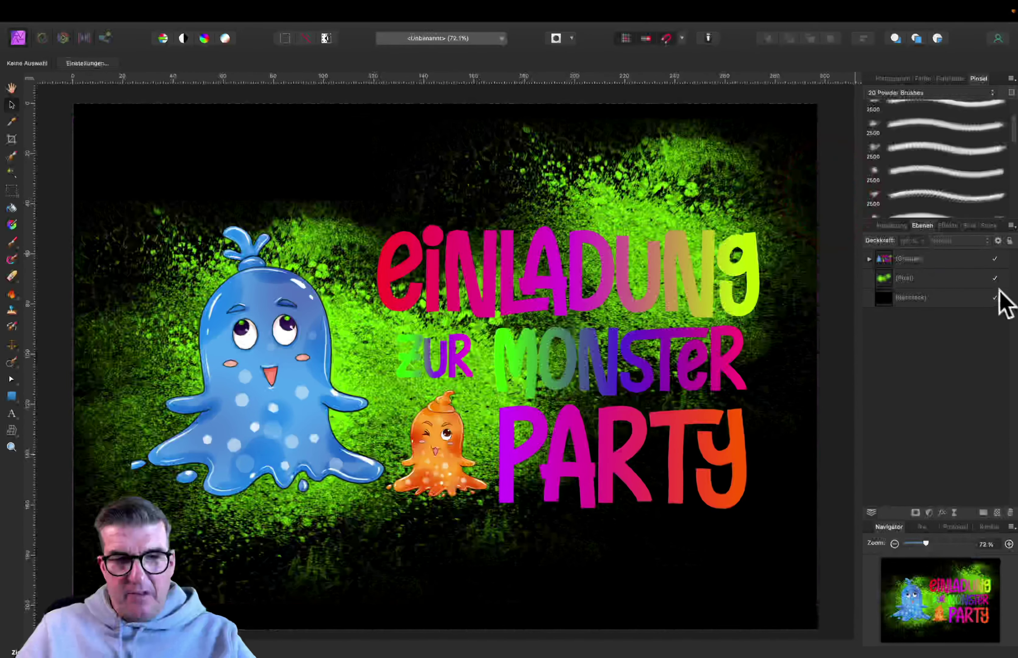
pyautogui.click(995, 279)
pyautogui.click(995, 279)
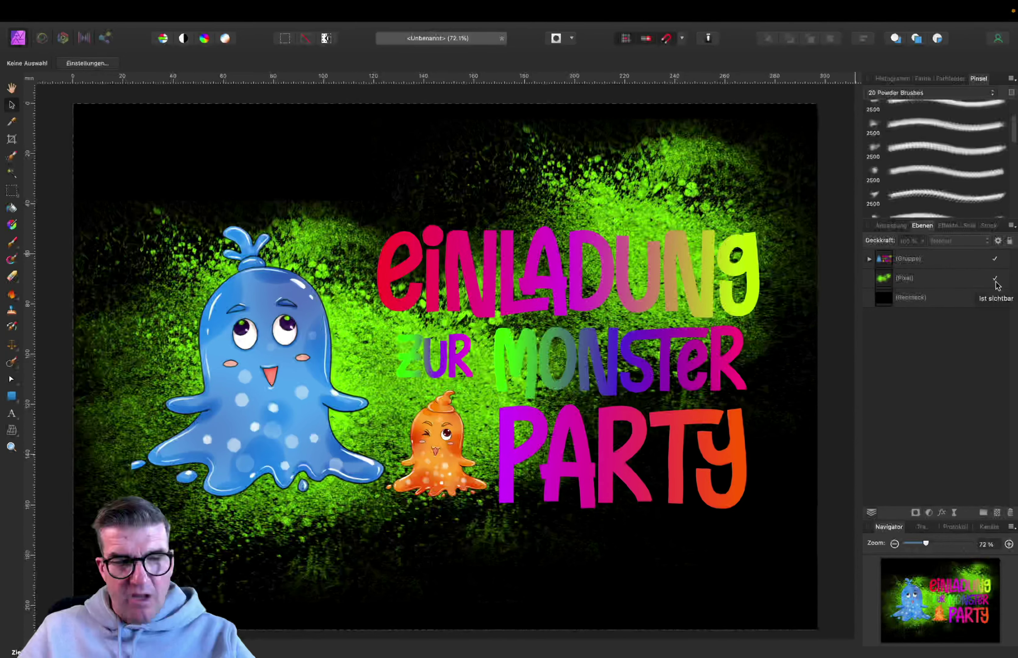
# Expand the group and set the left gradient stop of the MONSTER text to red (H 0, S 100, L 50)
pyautogui.click(867, 258)
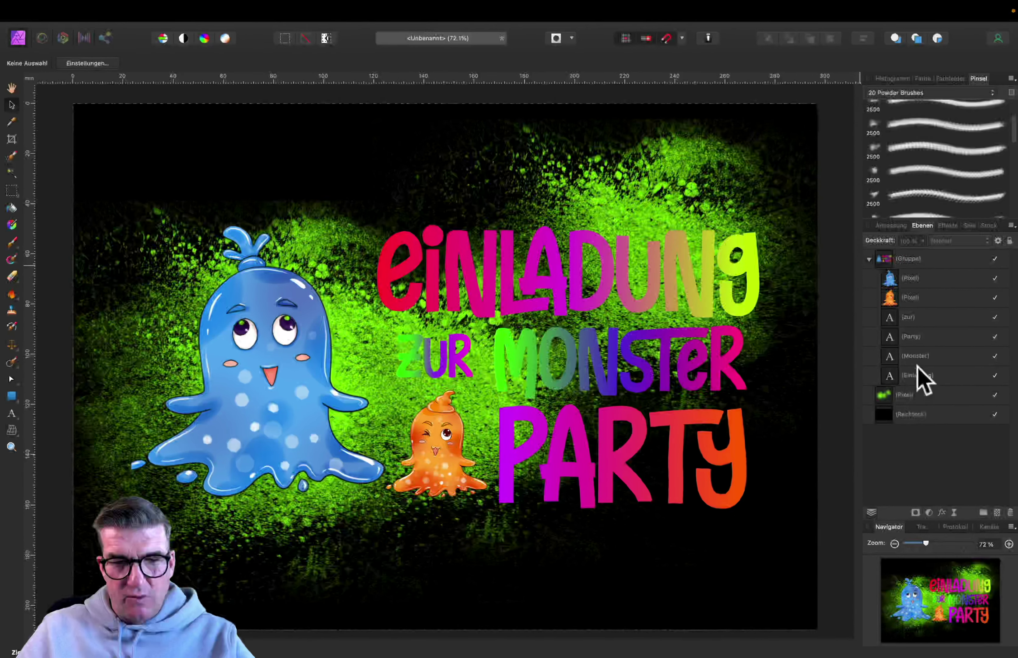
pyautogui.click(915, 357)
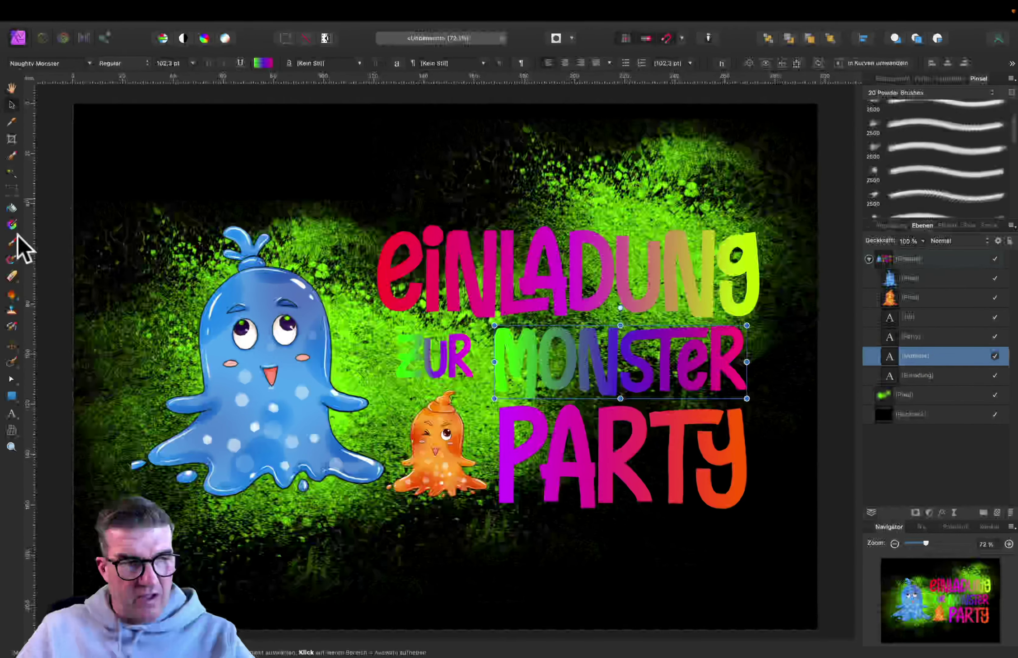
pyautogui.click(11, 225)
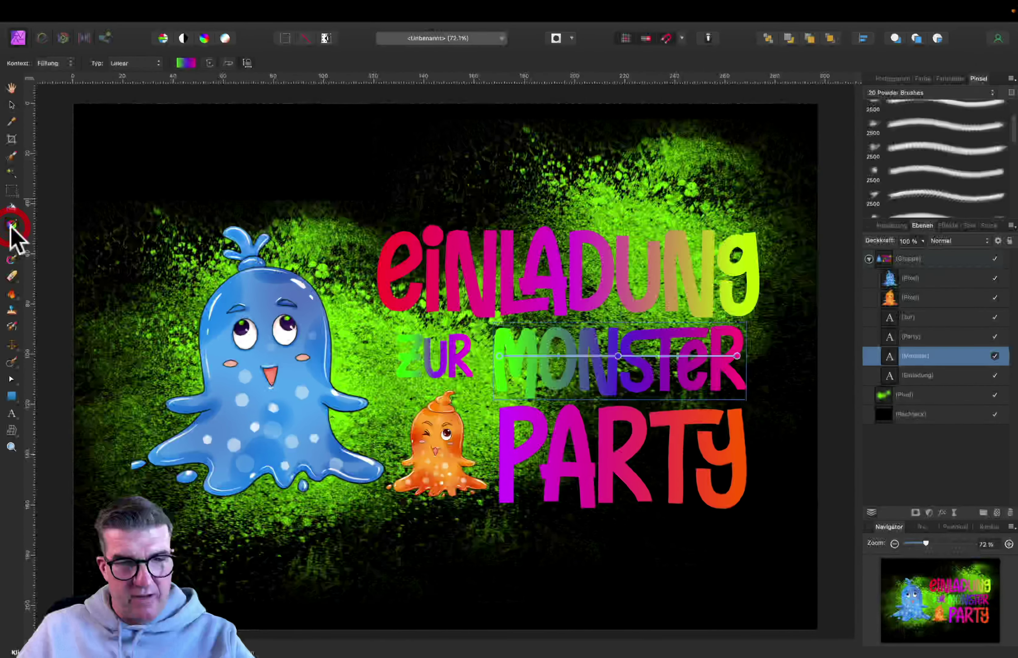
pyautogui.click(499, 356)
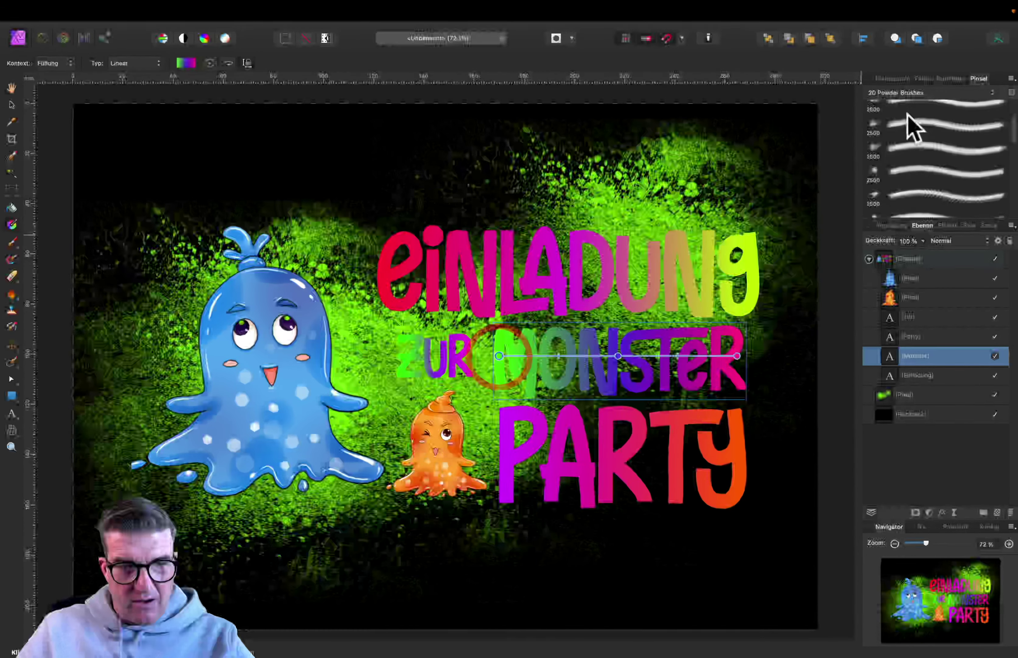
pyautogui.click(923, 79)
pyautogui.moveTo(968, 110)
pyautogui.mouseDown()
pyautogui.moveTo(984, 165)
pyautogui.moveTo(984, 143)
pyautogui.mouseUp()
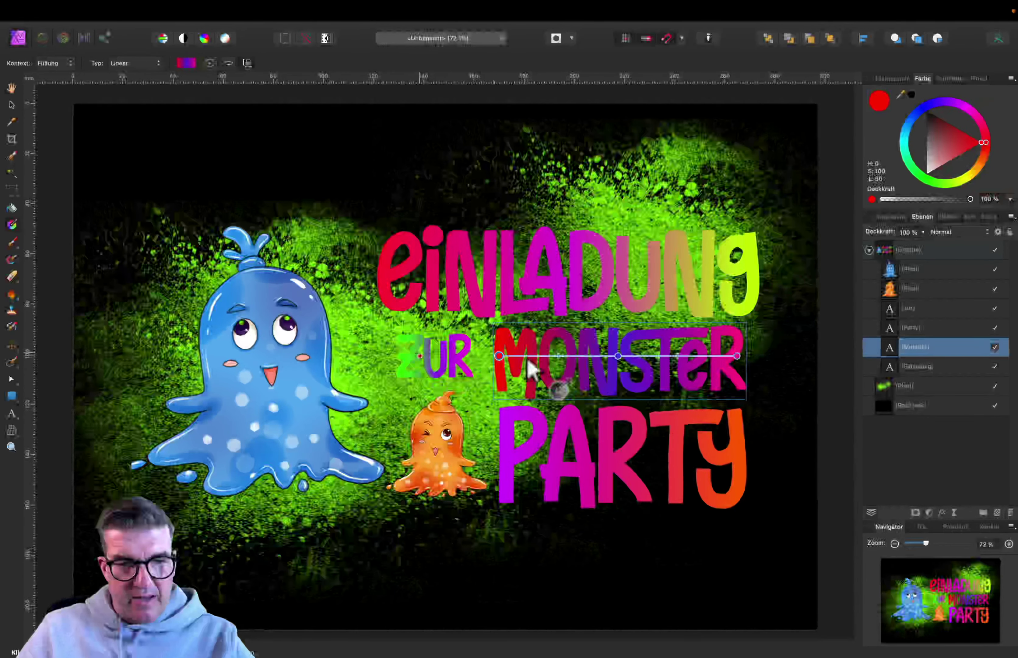
# Set the left gradient stop of the ZUR text to magenta pink (H 319, S 100, L 50)
pyautogui.click(927, 311)
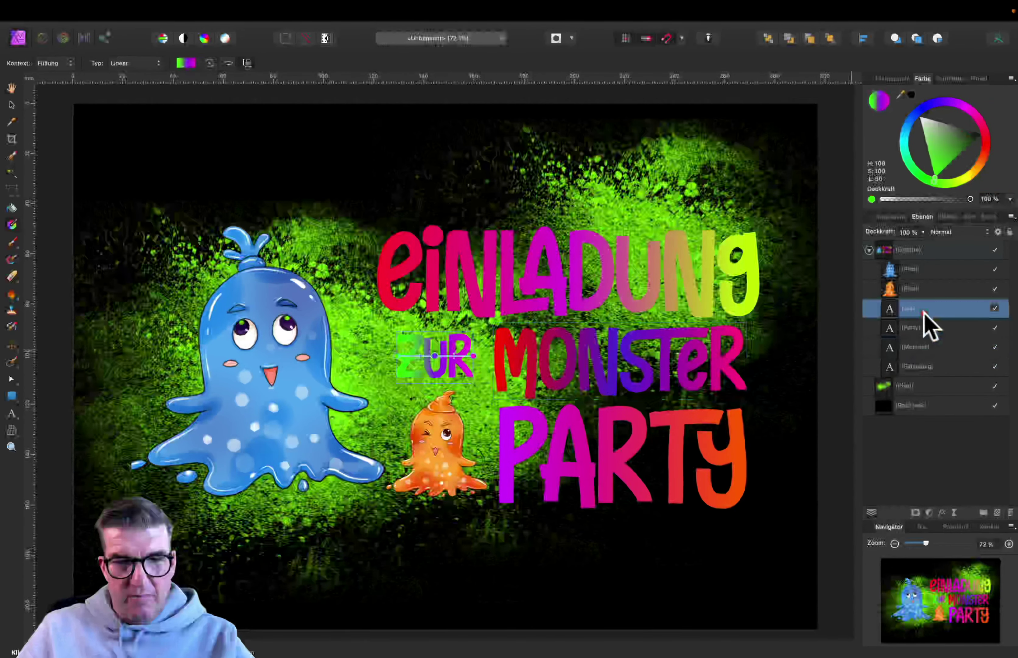
pyautogui.click(396, 356)
pyautogui.click(975, 117)
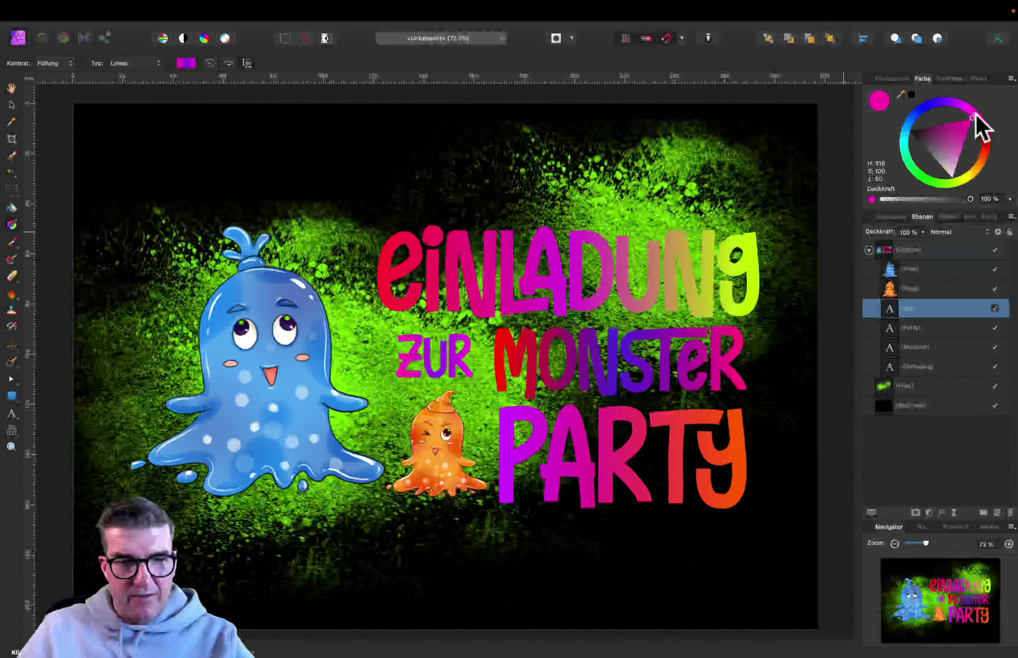
pyautogui.moveTo(976, 116); pyautogui.dragTo(975, 116)
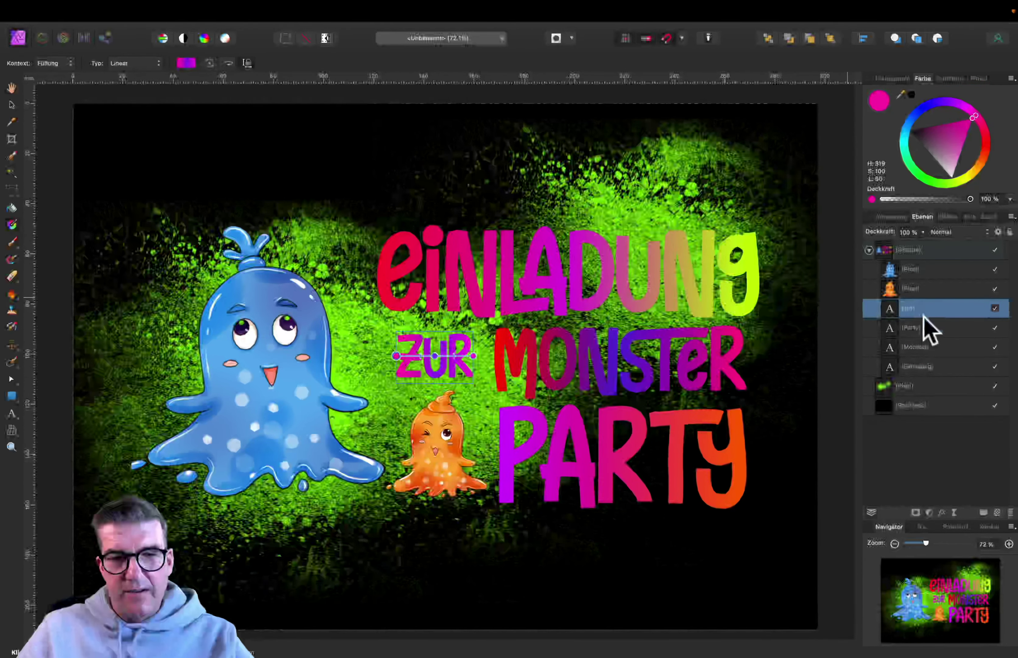
# Set the right gradient stop of the EINLADUNG text to blue (H 209, S 100, L 50)
pyautogui.click(918, 366)
pyautogui.click(747, 266)
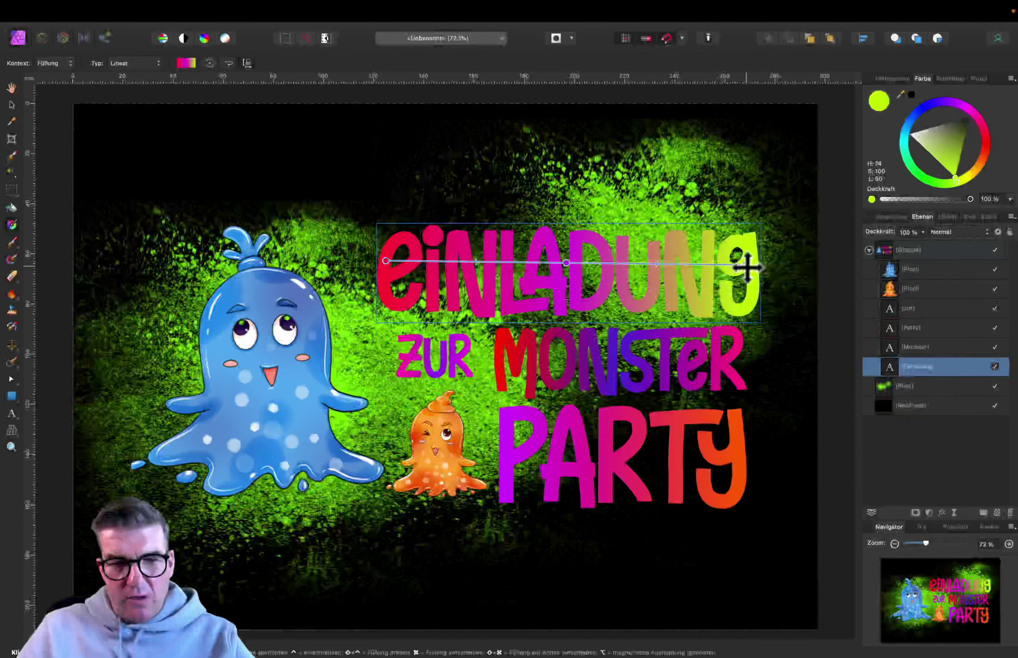
pyautogui.moveTo(980, 128); pyautogui.dragTo(905, 125)
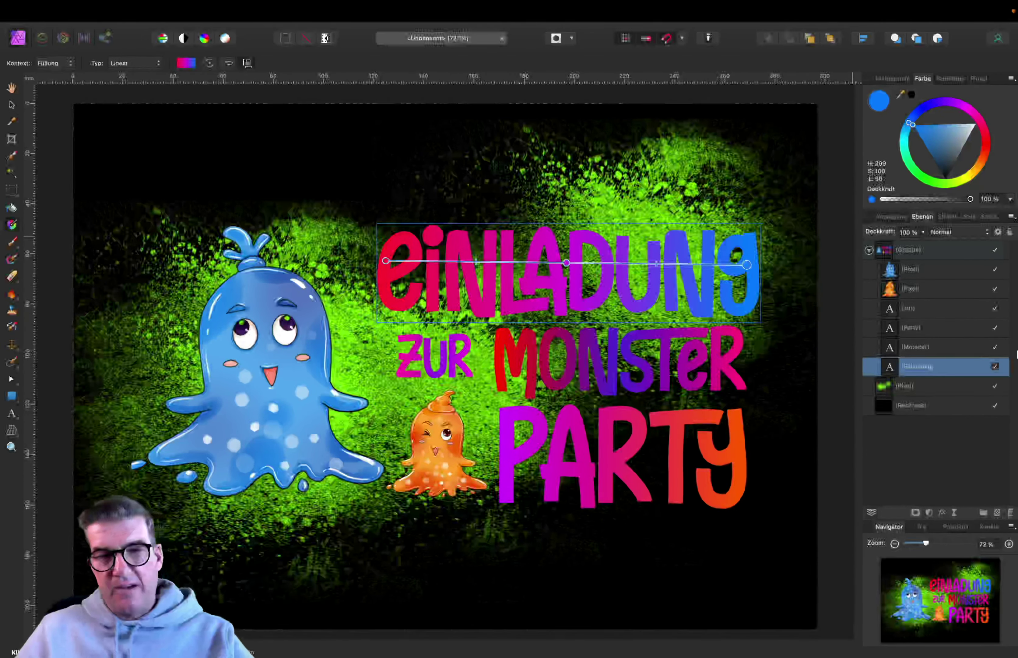
# Select all four text layers together and apply a 3D effect with a radius of 34.4 px
pyautogui.keyDown('super'); pyautogui.click(918, 347); pyautogui.keyUp('super')
pyautogui.keyDown('super'); pyautogui.click(916, 328); pyautogui.keyUp('super')
pyautogui.keyDown('super'); pyautogui.click(913, 307); pyautogui.keyUp('super')
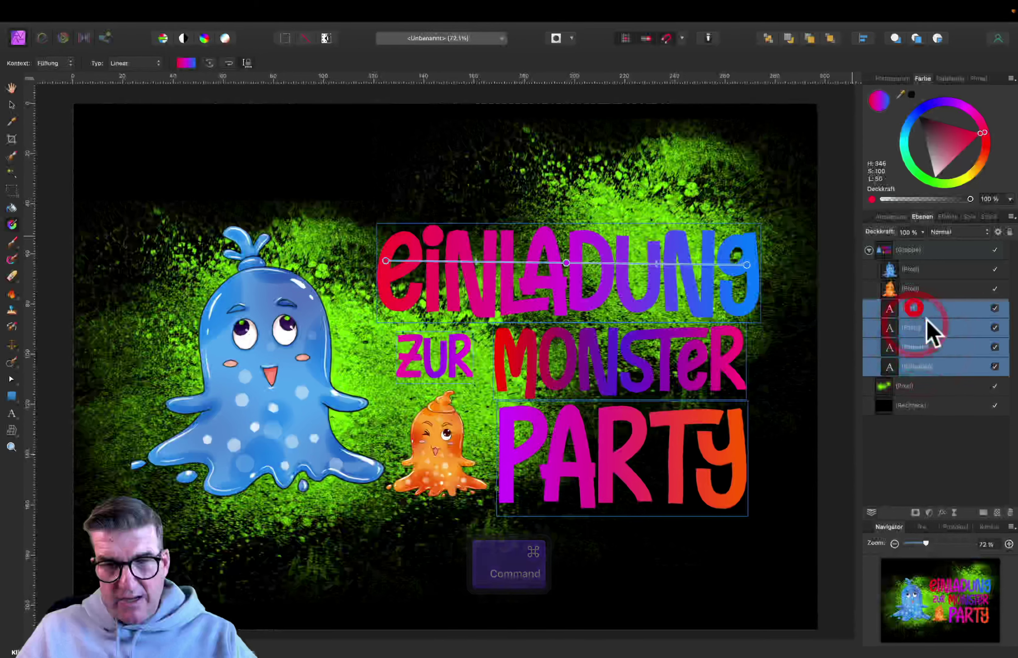
pyautogui.click(948, 216)
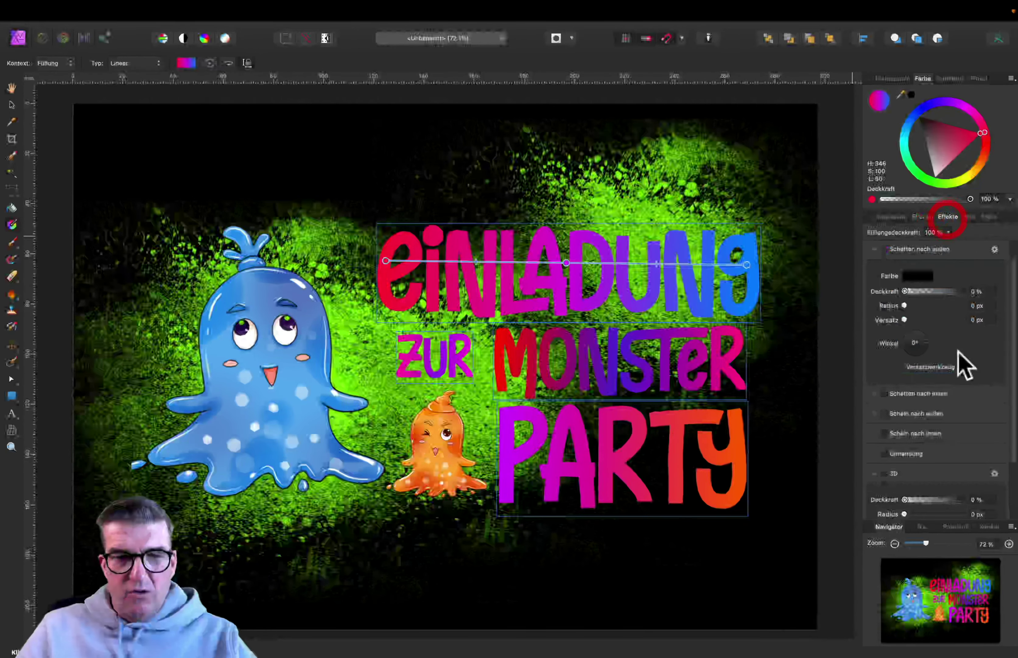
pyautogui.click(884, 473)
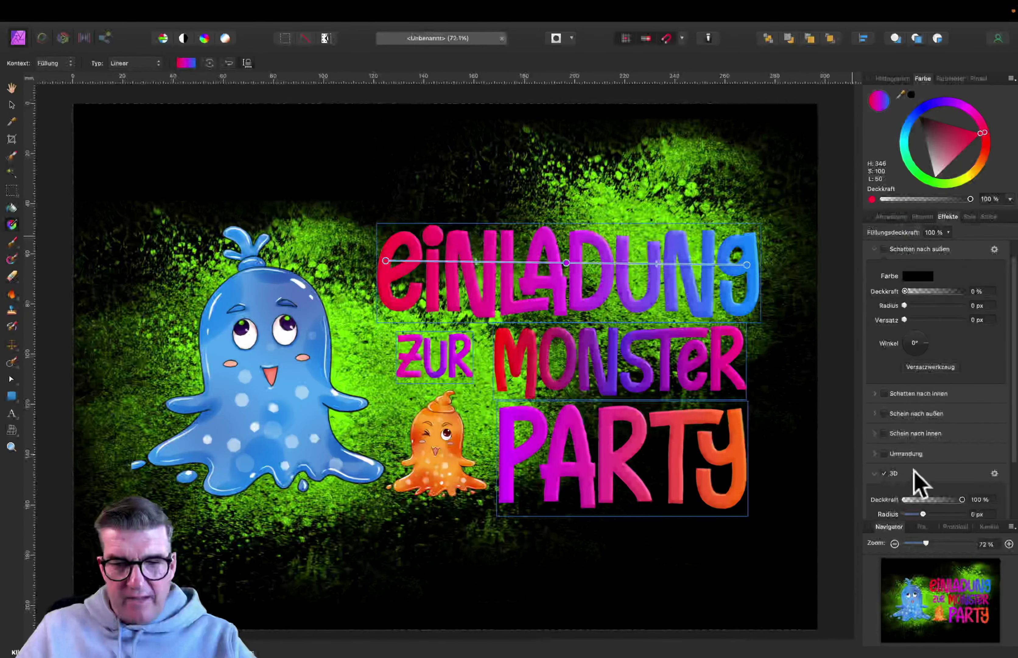
pyautogui.scroll(-4, 924, 462)
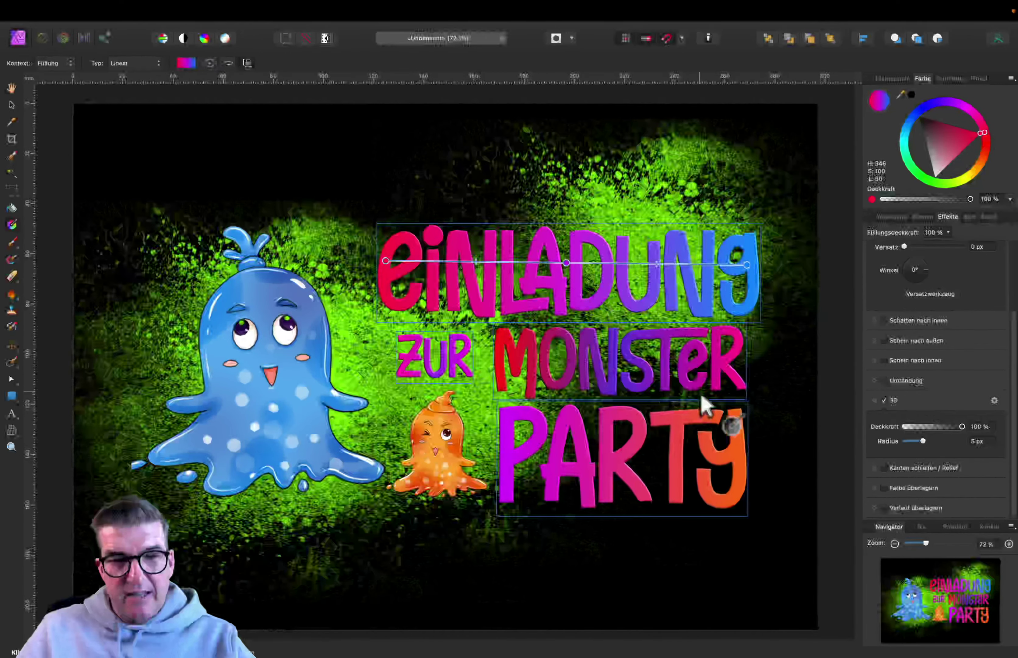
pyautogui.moveTo(922, 441); pyautogui.dragTo(947, 444)
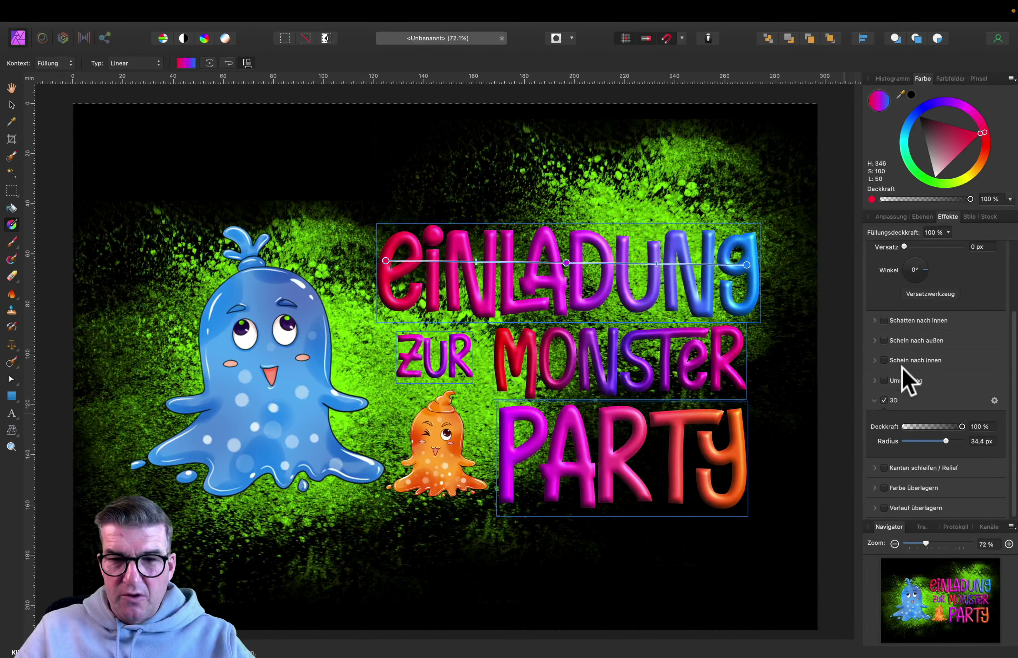
# Add a white outer glow with a 25 px radius to the four selected text layers
pyautogui.click(885, 341)
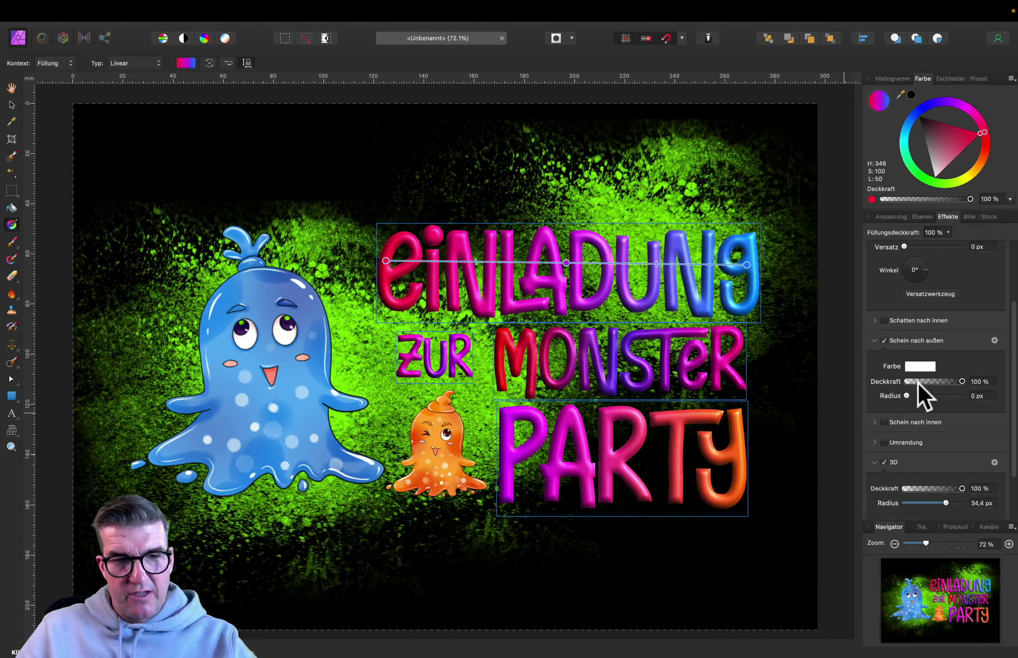
pyautogui.moveTo(907, 395); pyautogui.dragTo(941, 396)
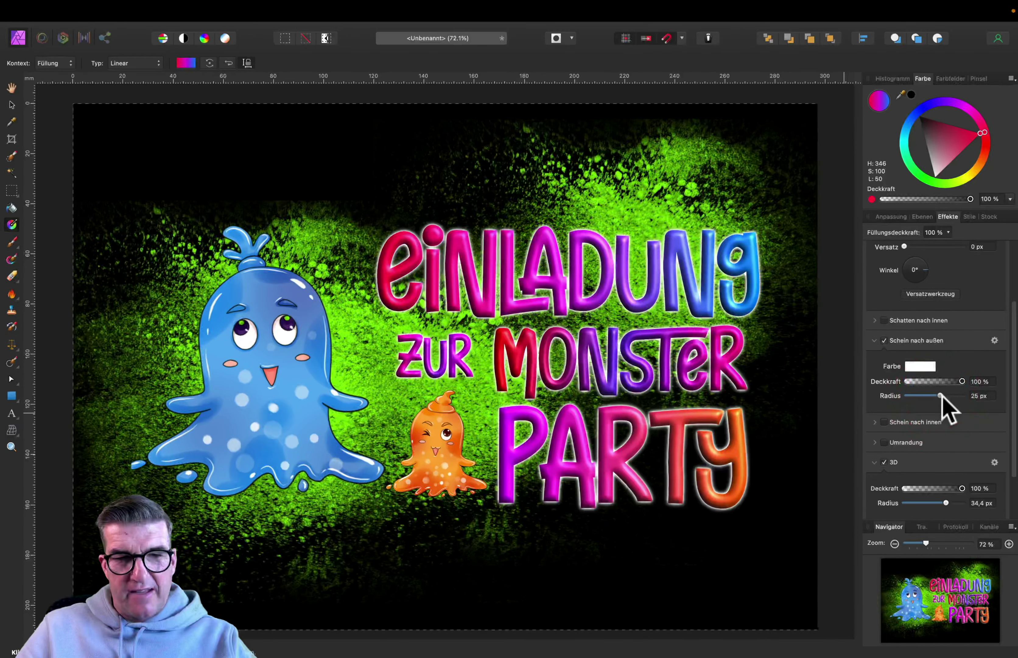